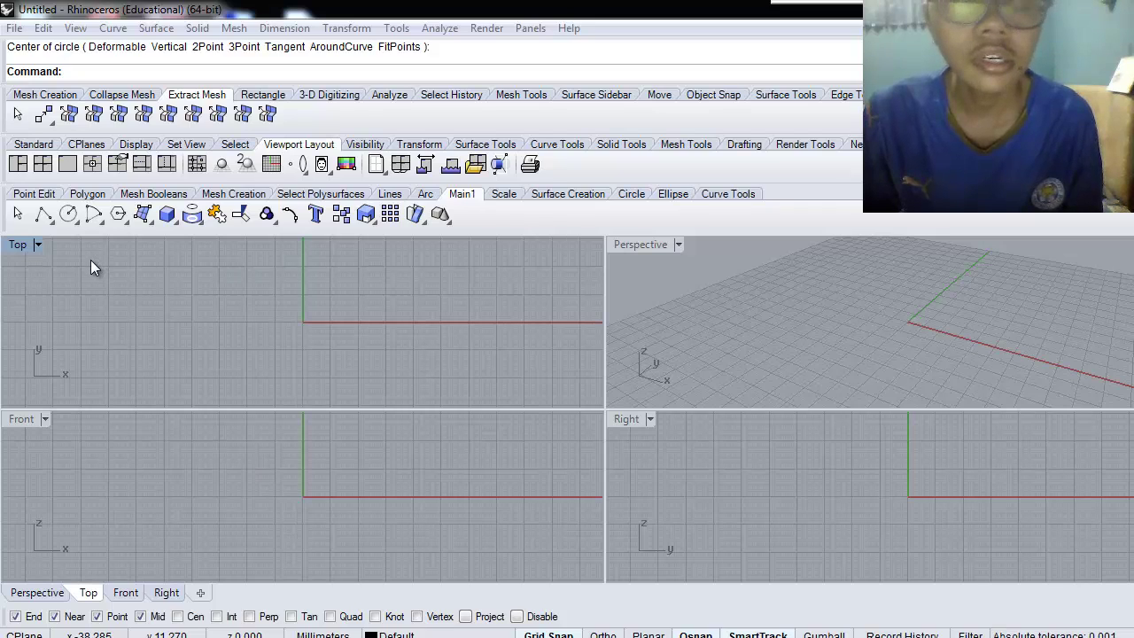
Step: Draw a circle of about 10.3 mm radius centred at the origin in the Right view
click(69, 215)
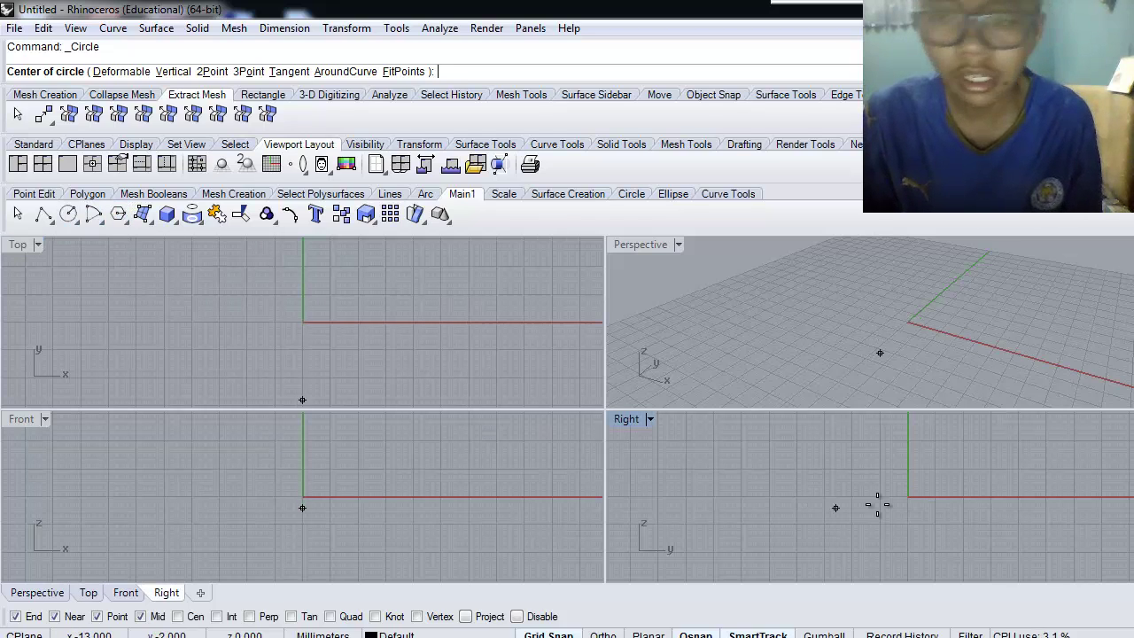
click(907, 496)
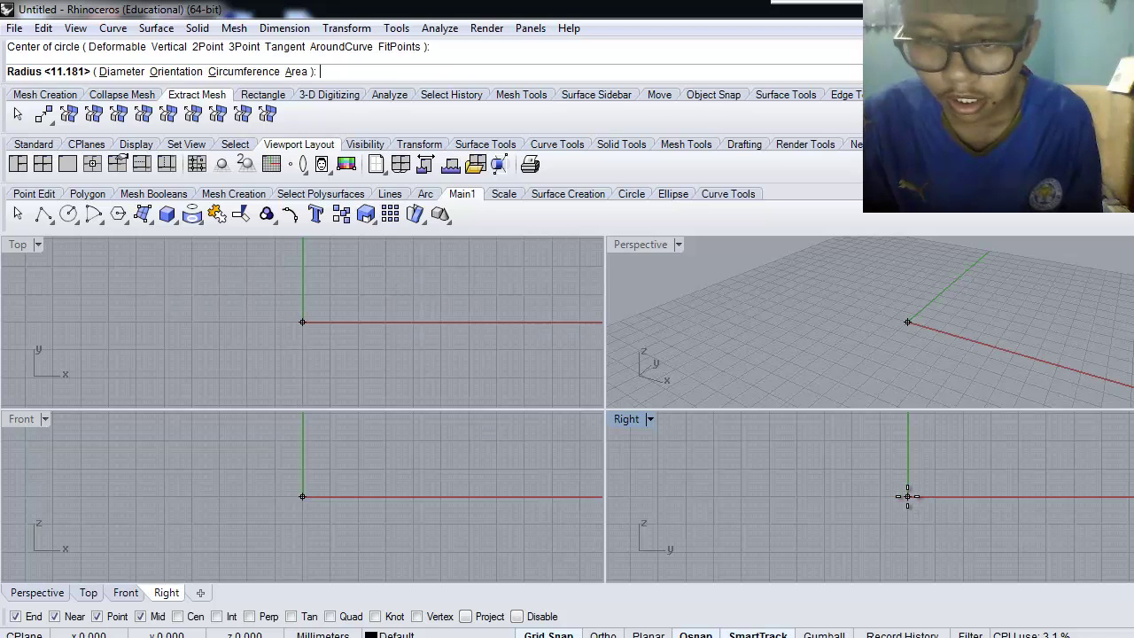
click(957, 523)
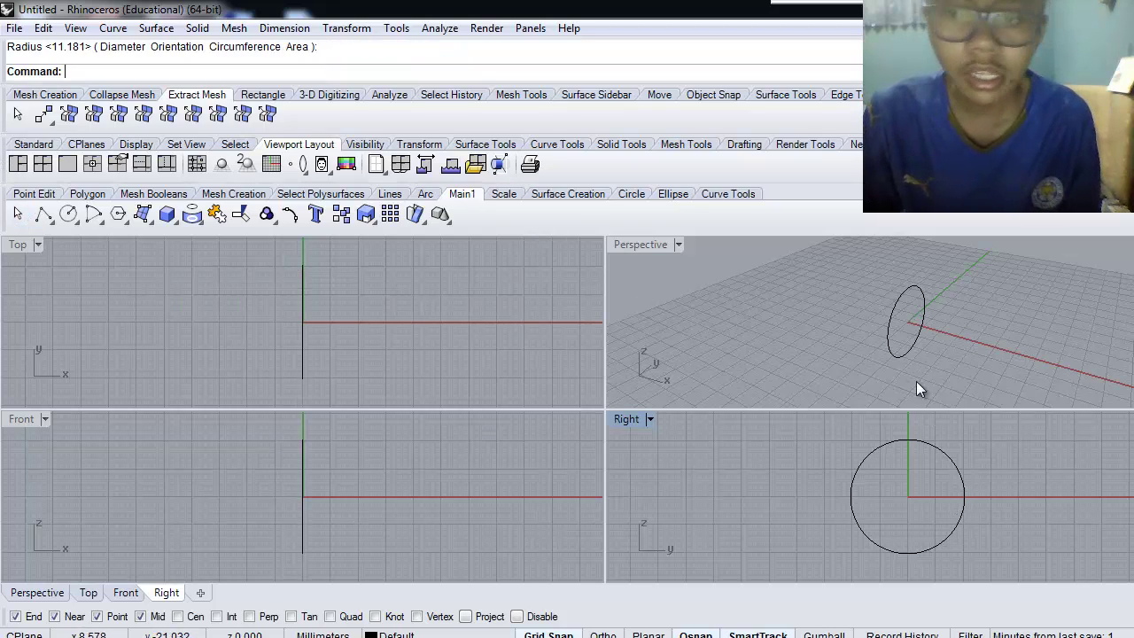
Step: Copy the circle 4 mm along the positive X axis in the Front view, and clear the selection
click(909, 441)
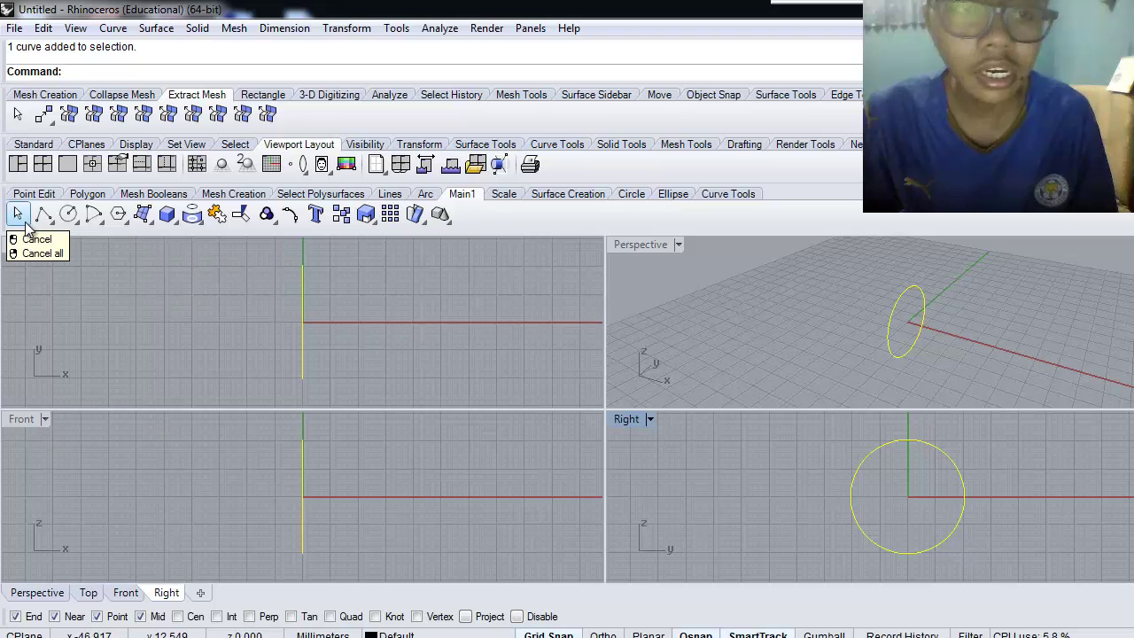
click(342, 218)
click(301, 455)
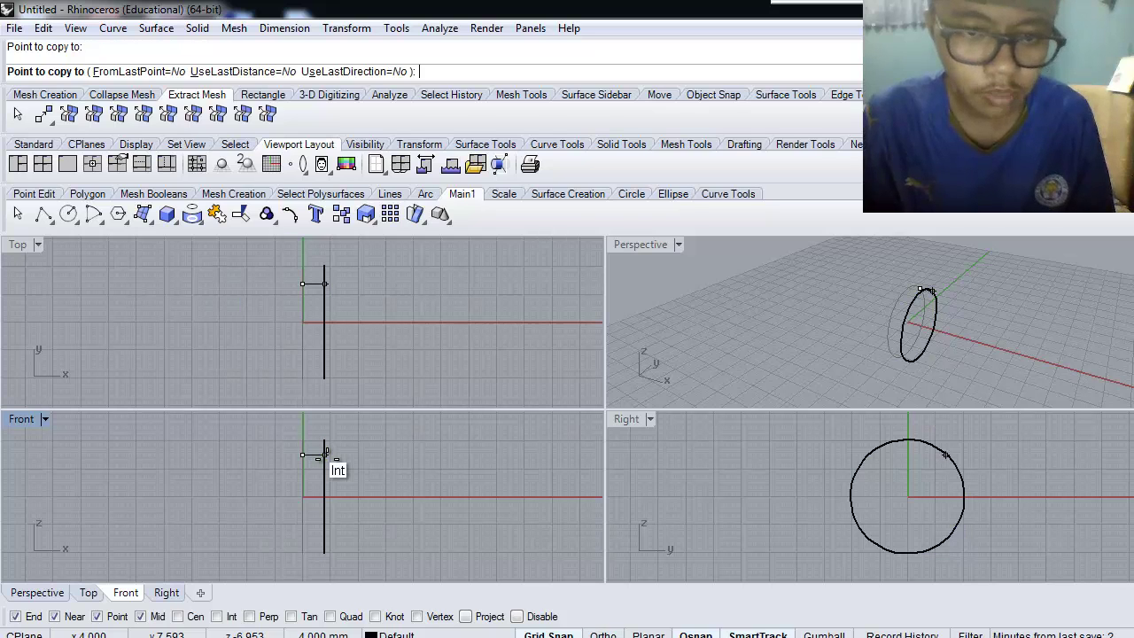
key(Escape)
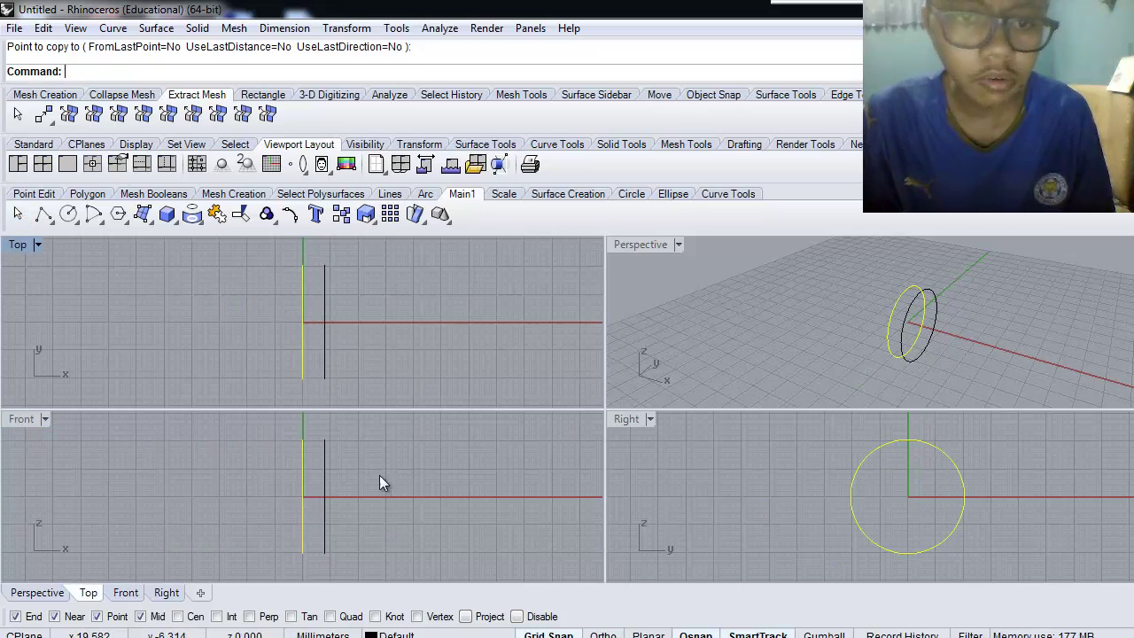
scroll(293, 433, up, 5)
click(941, 362)
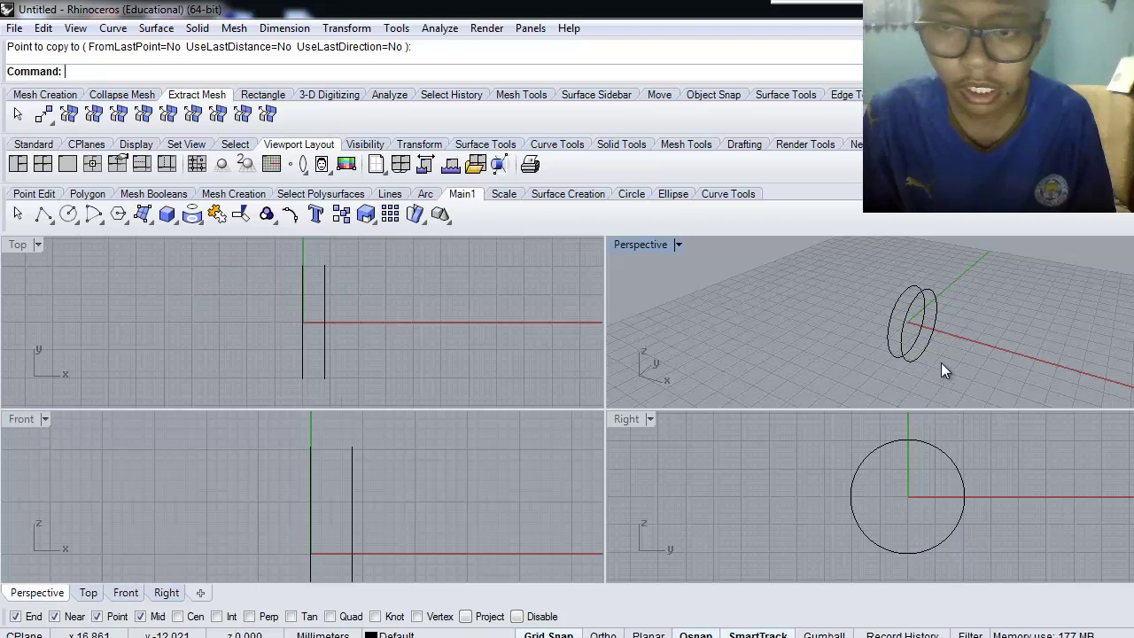
click(902, 352)
click(873, 333)
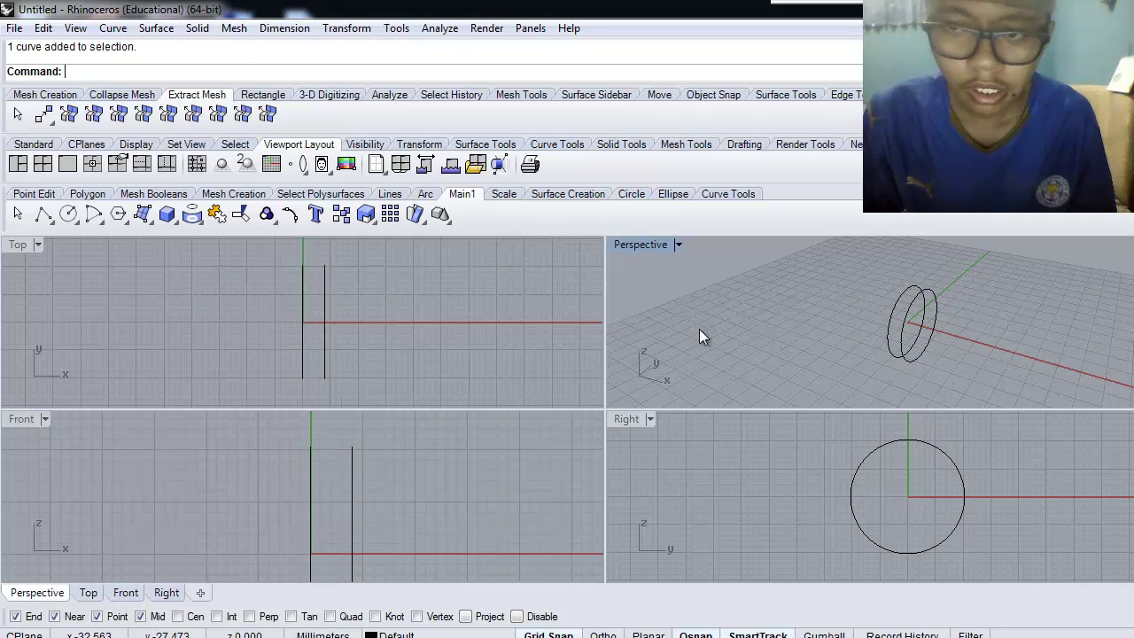
Step: Begin an arc in the Front view centred midway between the two circle tops, starting from the original circle's top
click(93, 214)
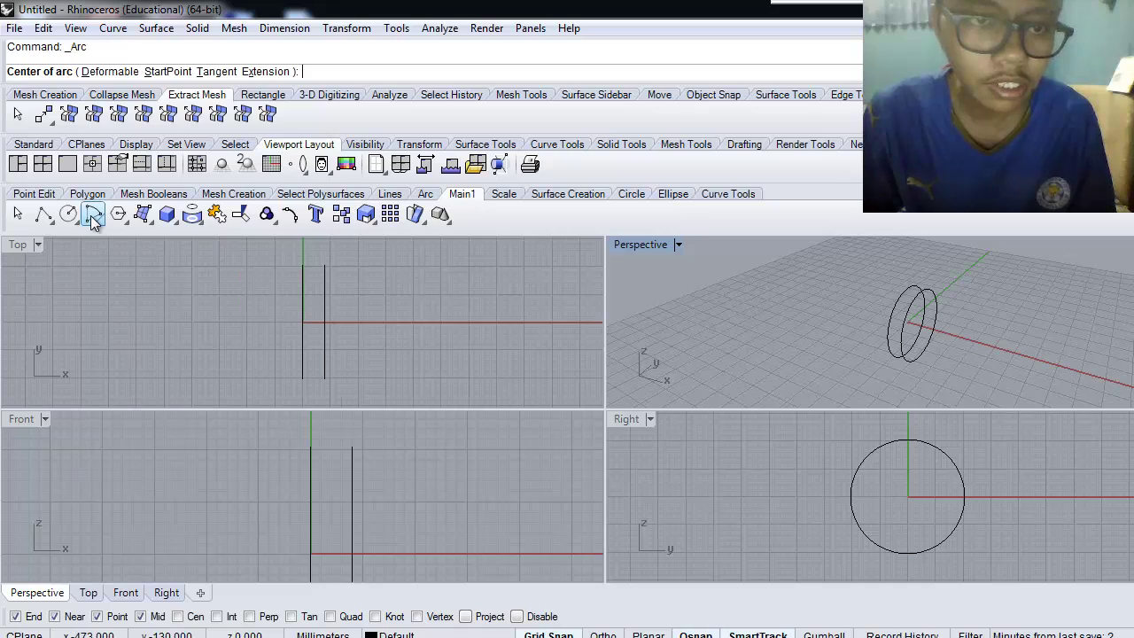
click(330, 450)
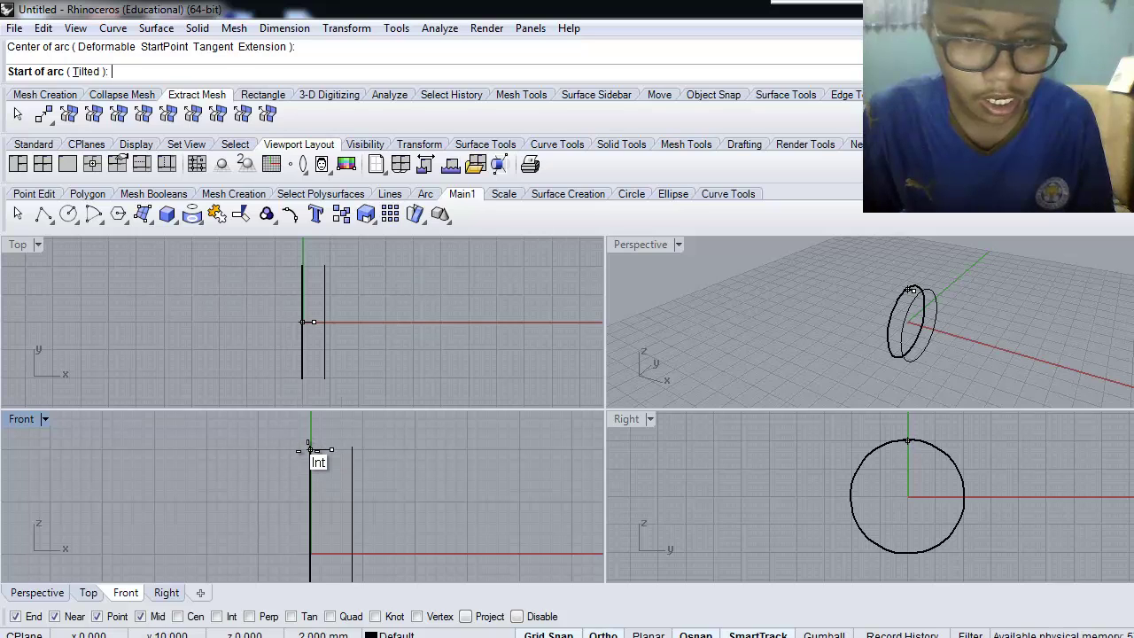
click(310, 450)
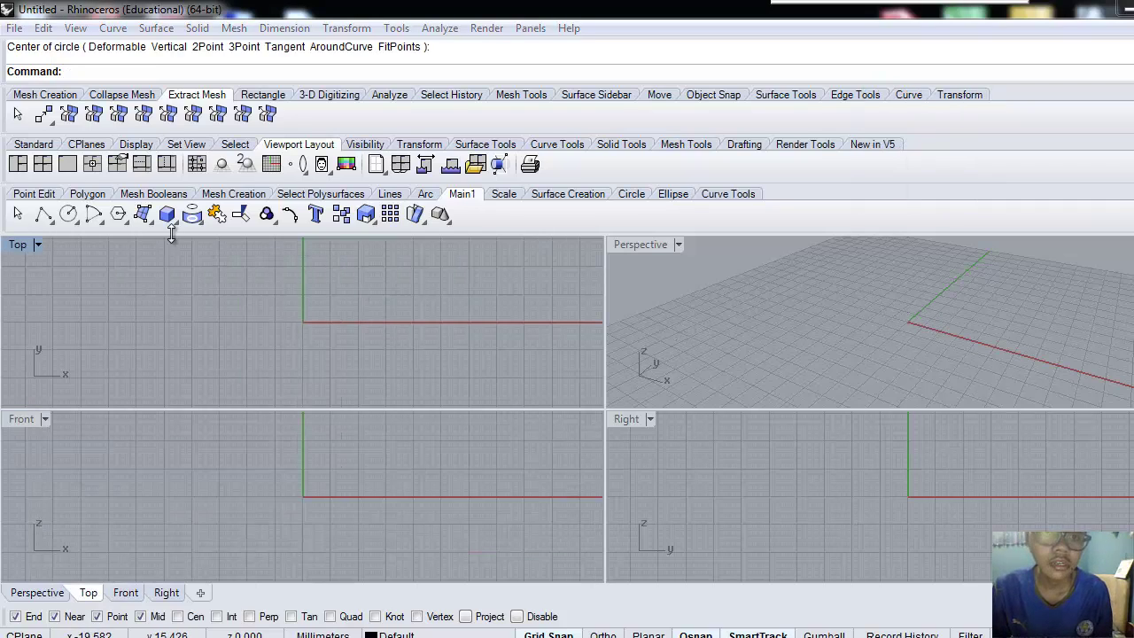
Step: In the Right view, draw a circle centred at the origin with a radius of about 10.3 mm
click(71, 221)
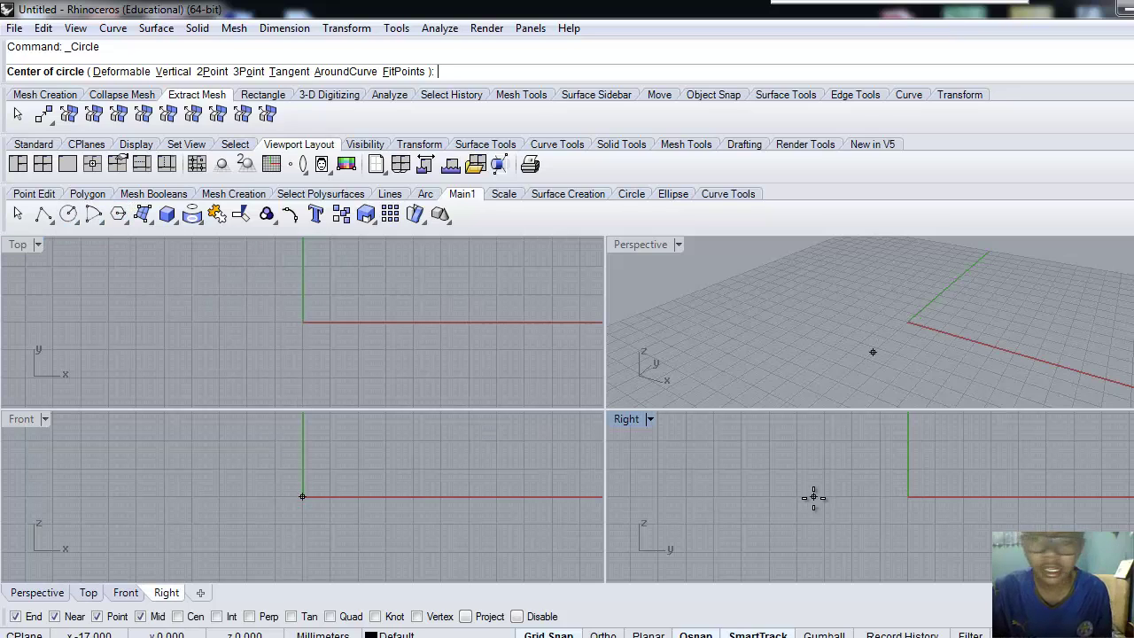
click(907, 496)
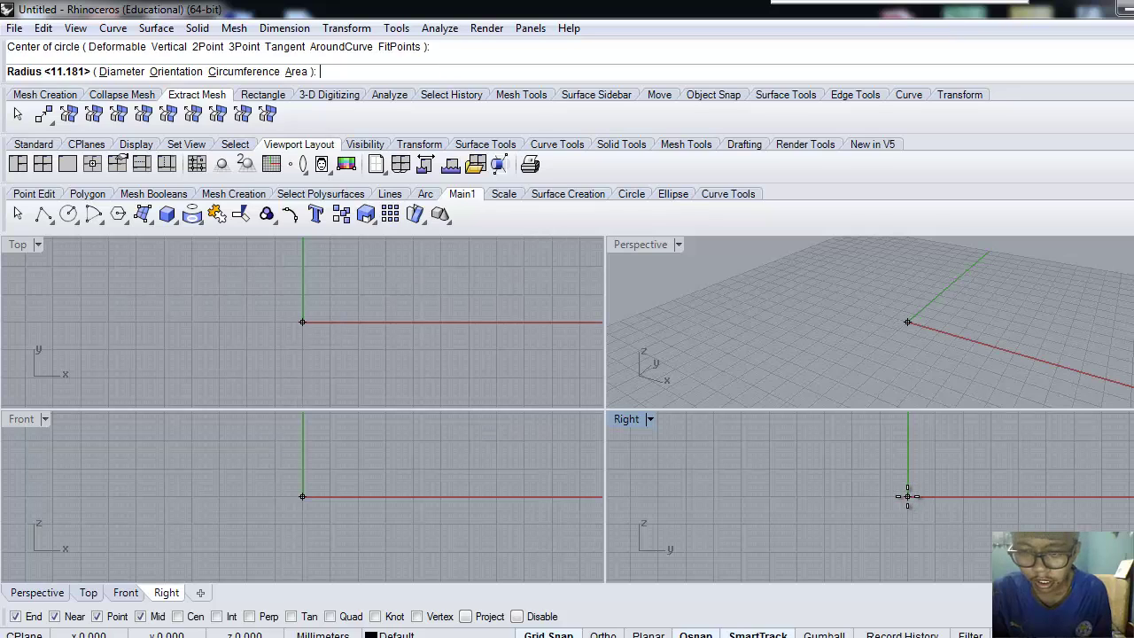
click(956, 523)
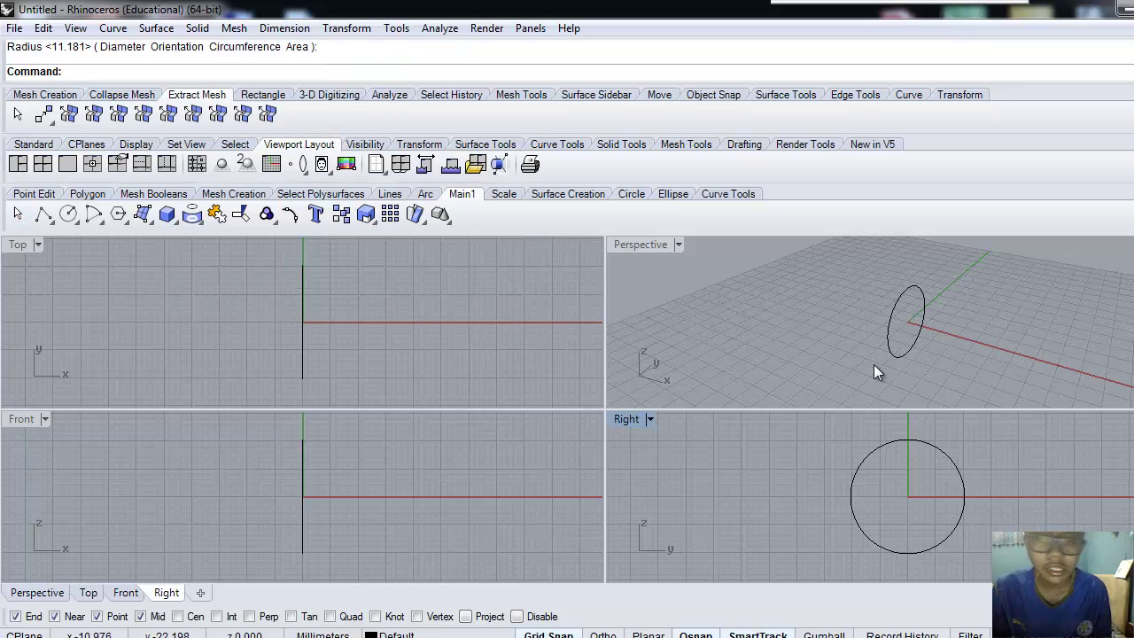
Step: Create a copy of the circle 4 mm along positive X in the Front view, and deselect everything
click(914, 440)
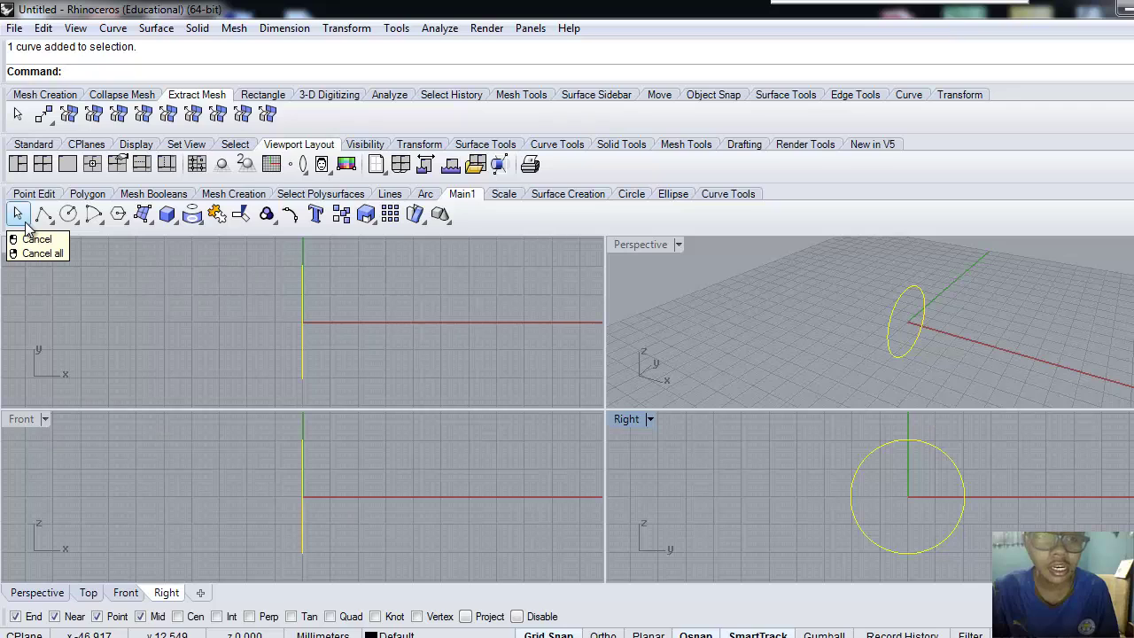
click(342, 215)
click(302, 453)
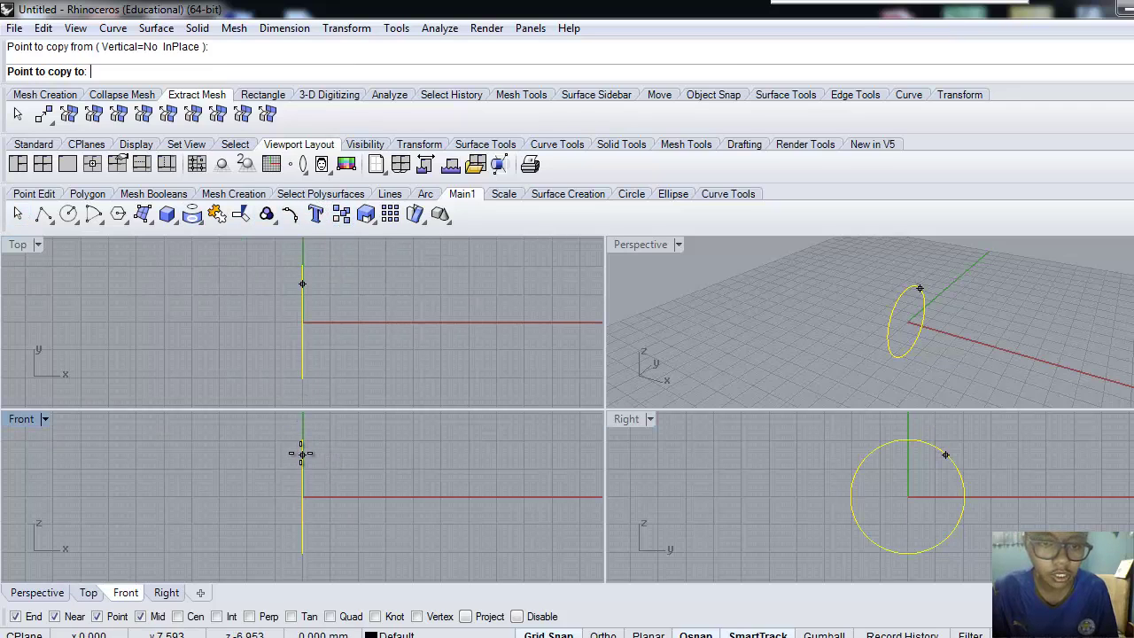
key(shift)
click(326, 456)
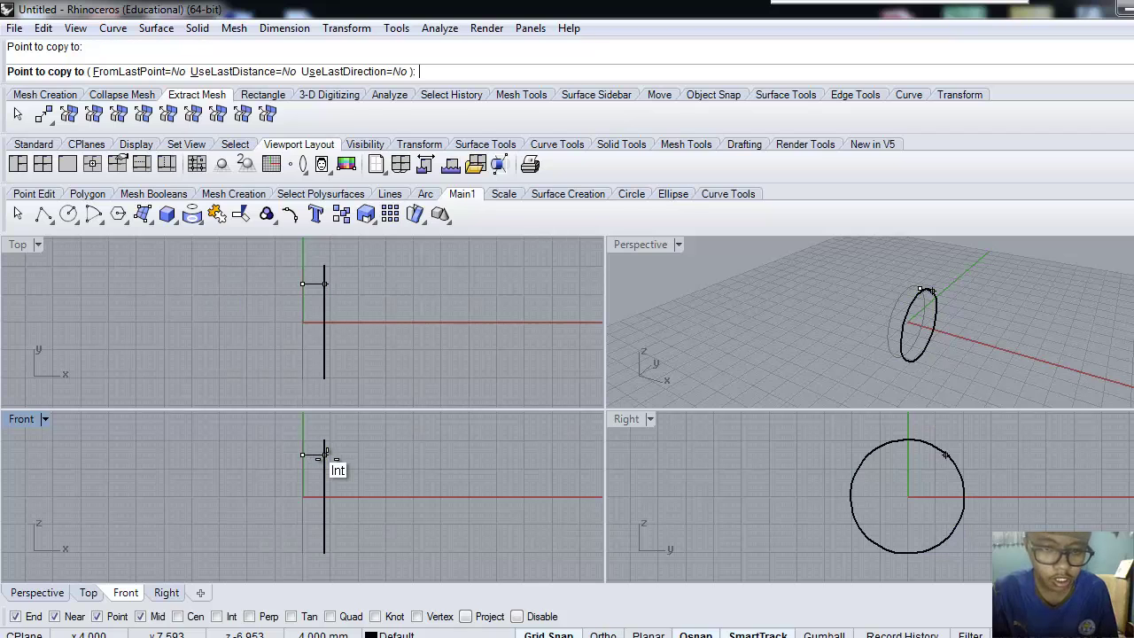
click(20, 213)
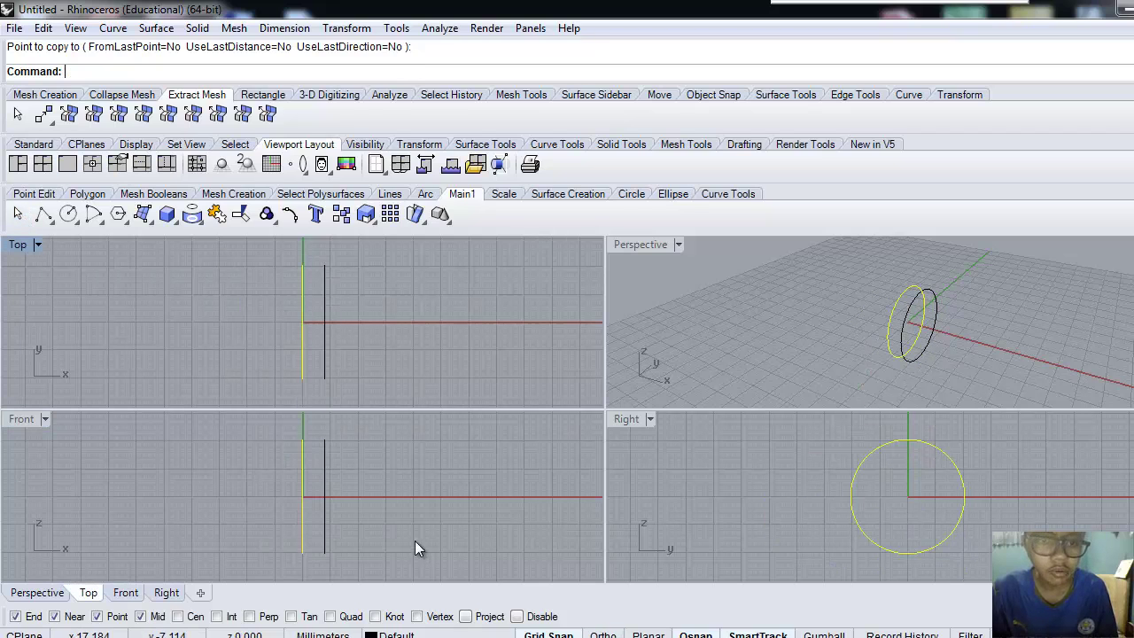
scroll(293, 433, up, 3)
click(945, 362)
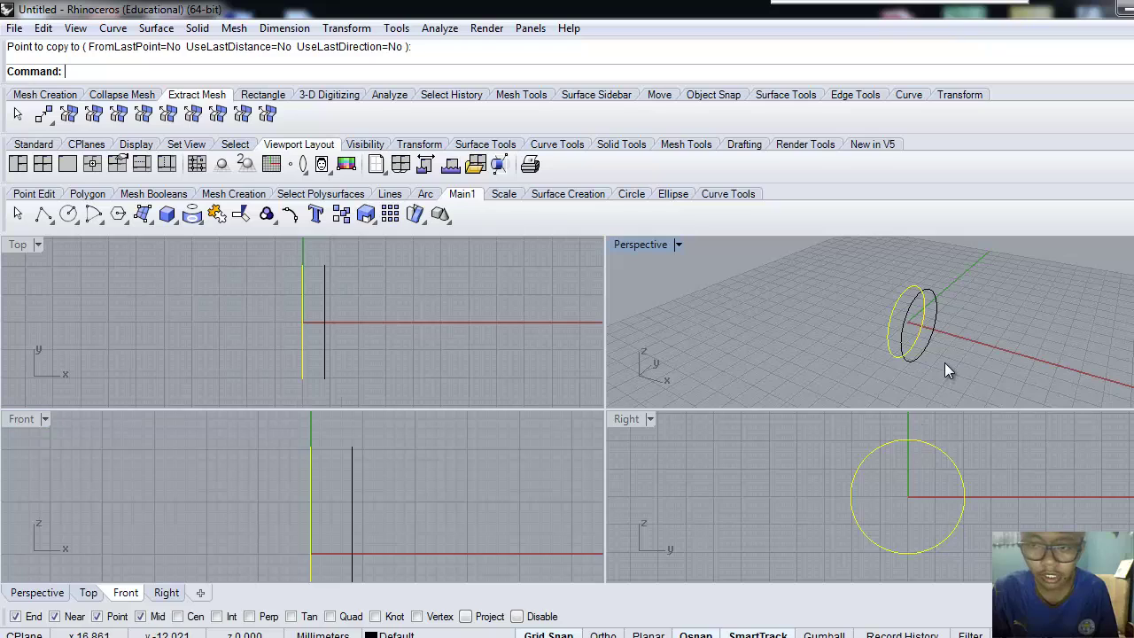
click(901, 353)
click(788, 340)
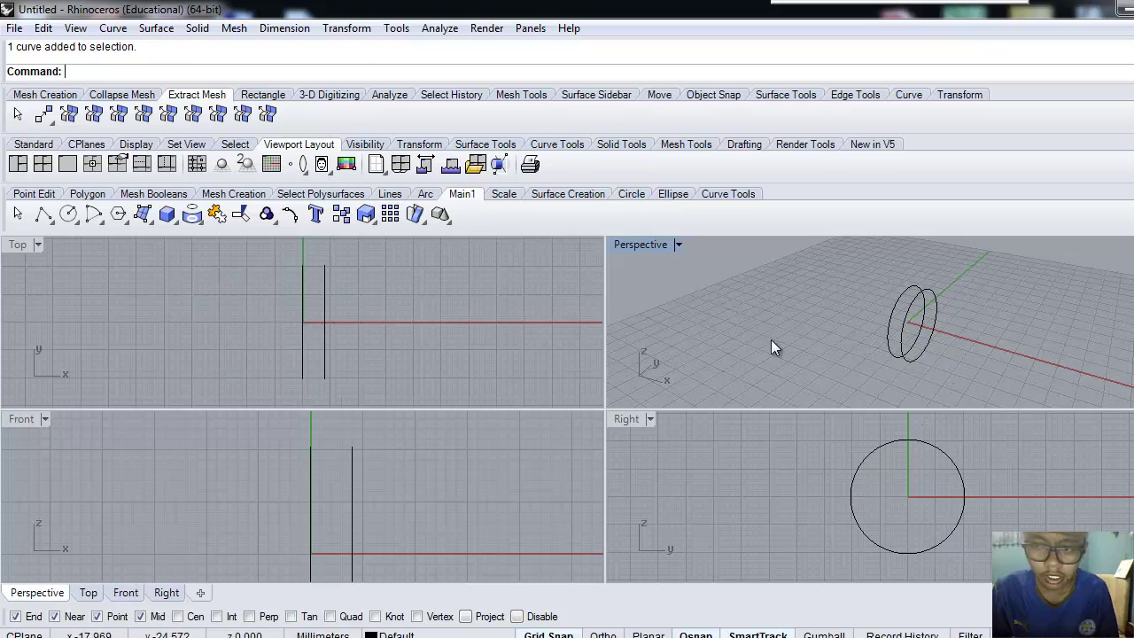
Step: Draw an upward semicircular arc of 2 mm radius joining the tops of the two circles in the Front view
click(92, 216)
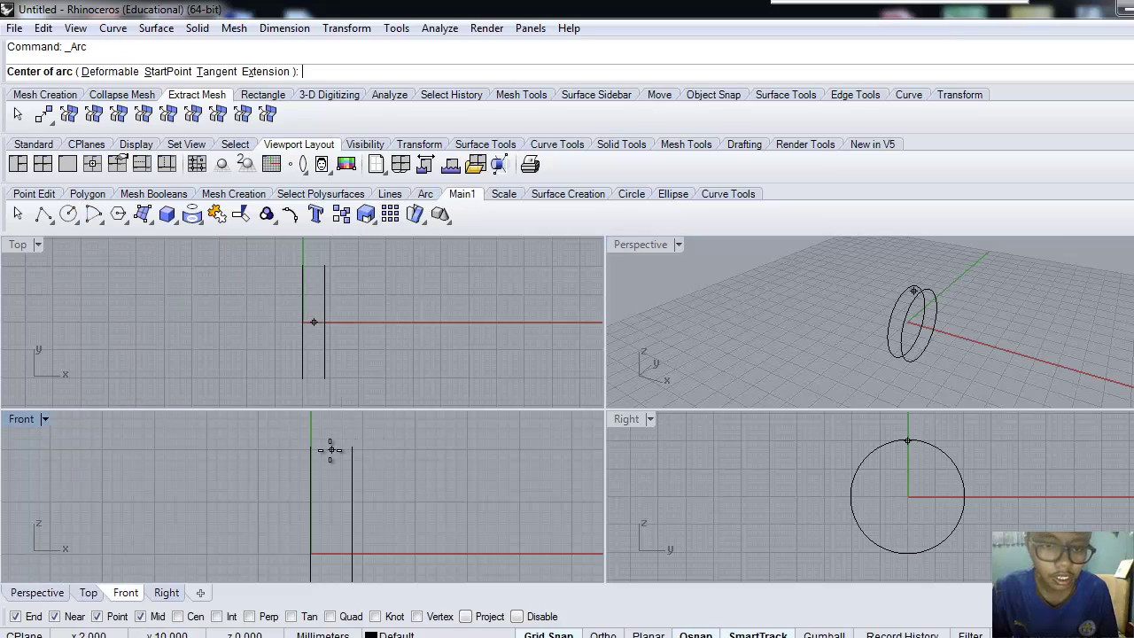
click(330, 450)
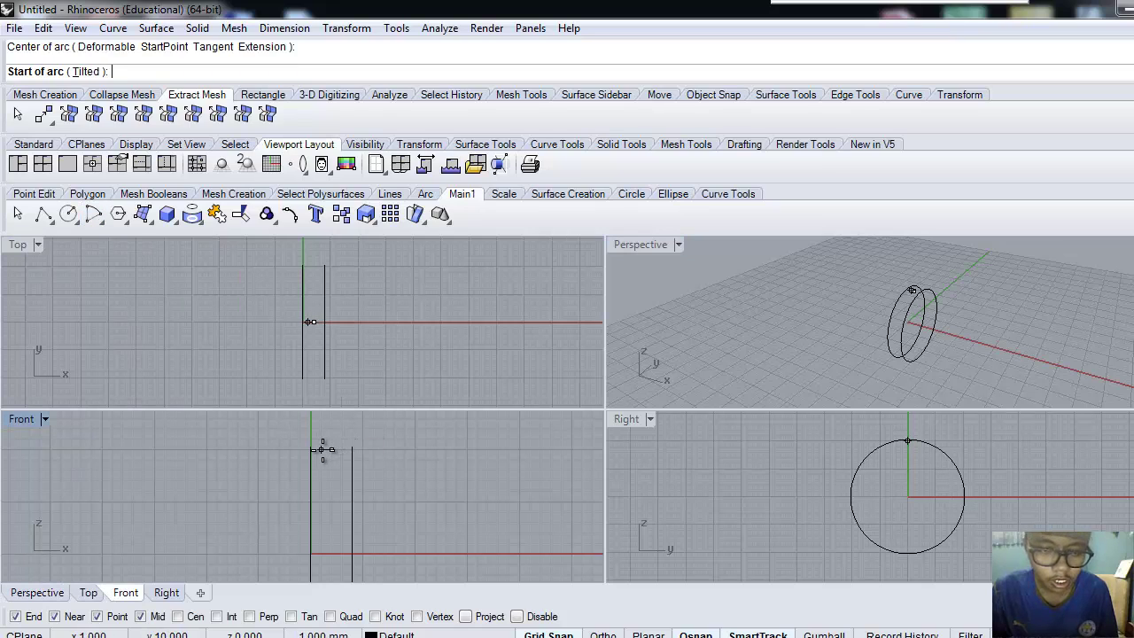
key(shift)
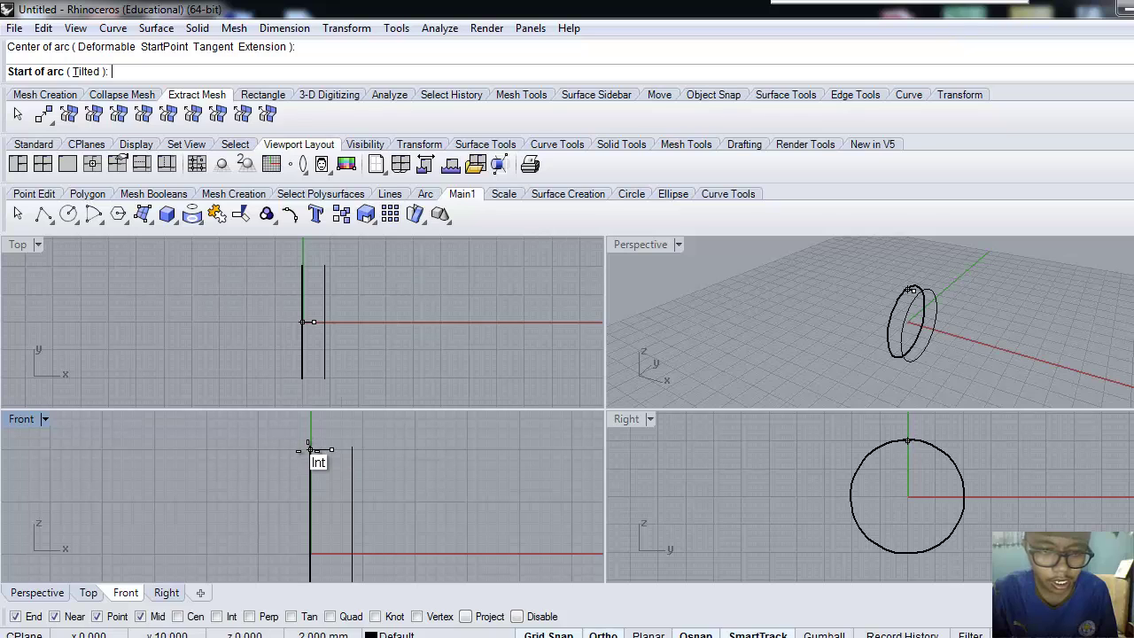
click(309, 451)
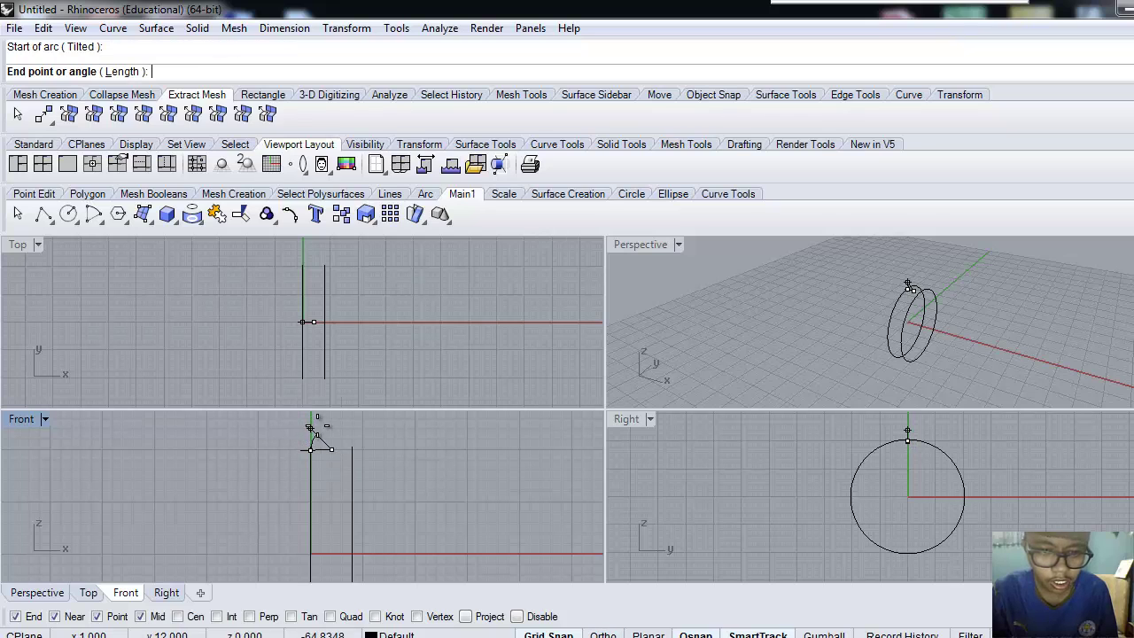
click(375, 449)
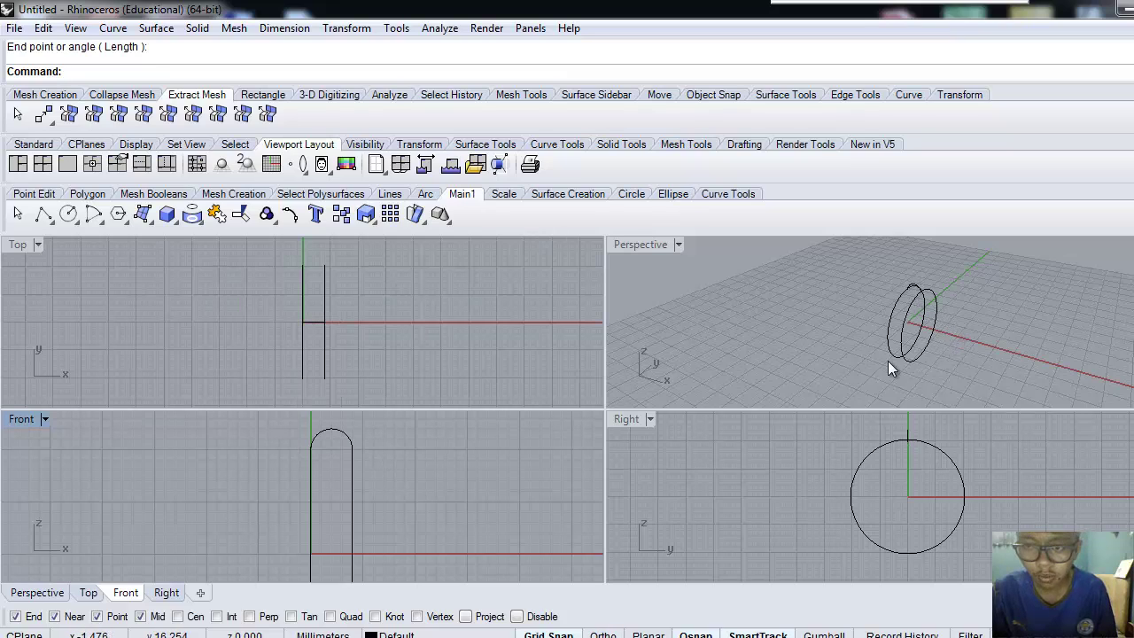
Step: Sweep the arc along the two circles as rails with Sweep2, using Do not simplify and Closed sweep
click(308, 482)
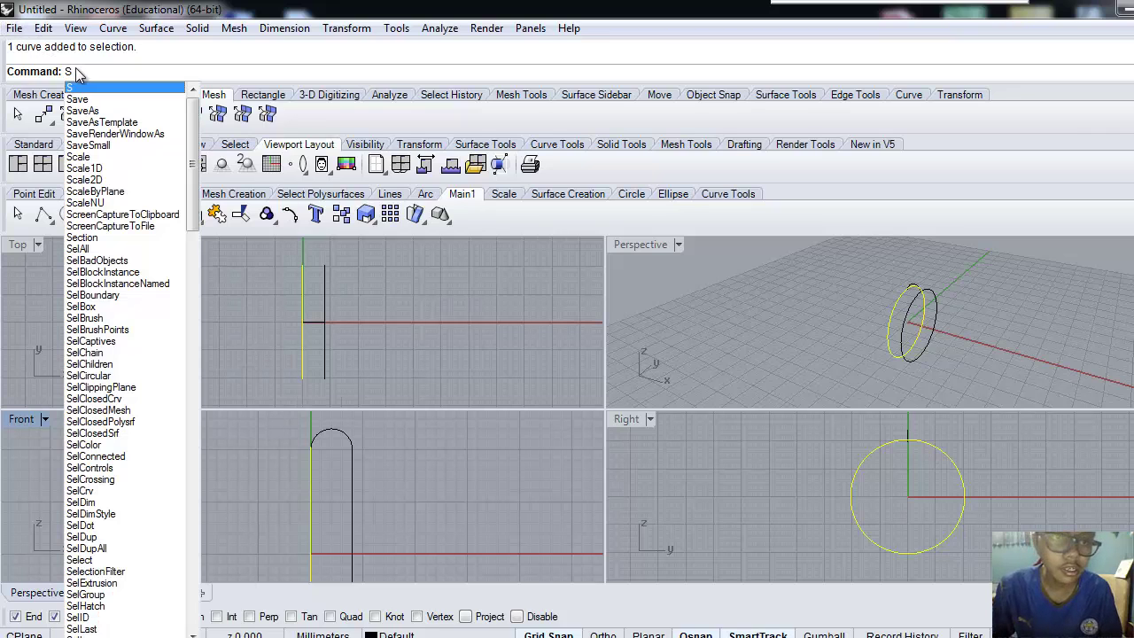
text(Se)
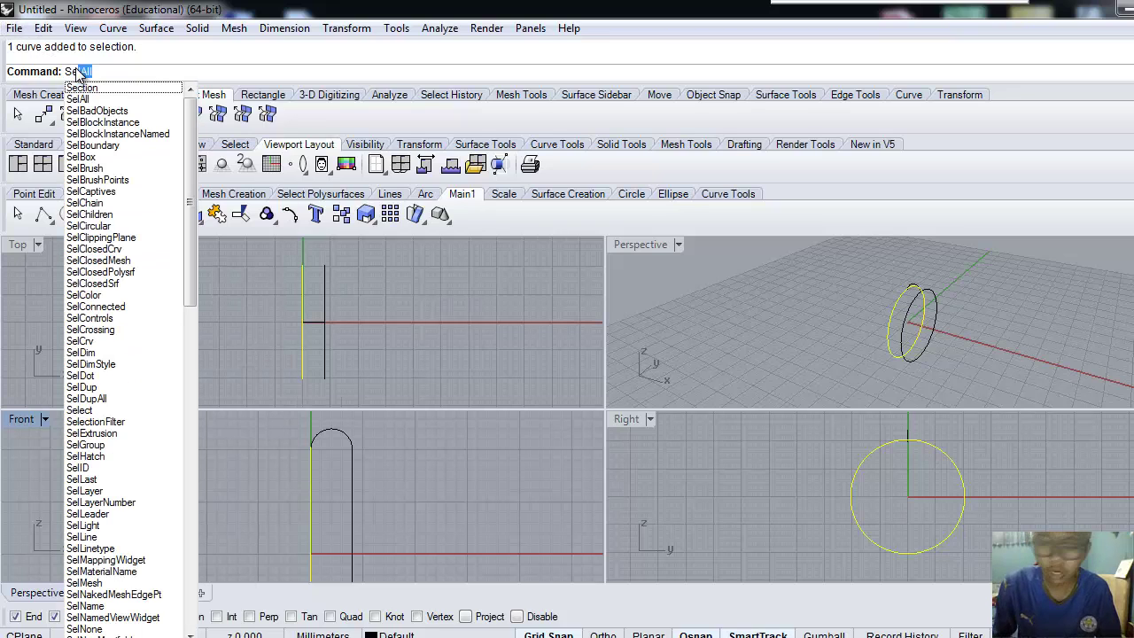
key(BackSpace)
text(w)
key(Return)
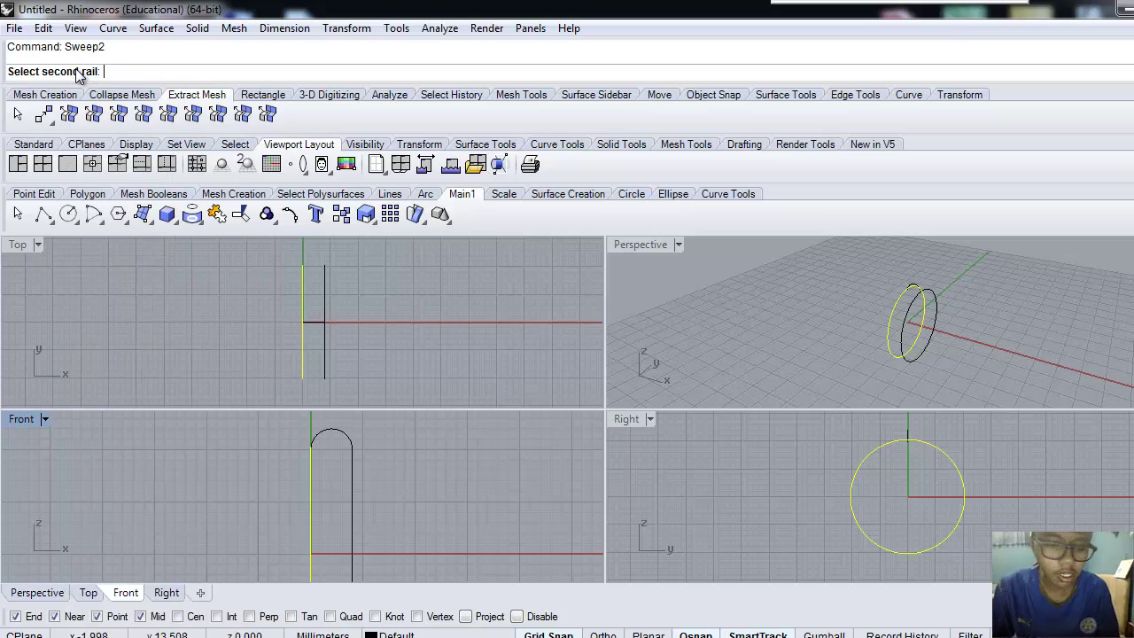
click(354, 468)
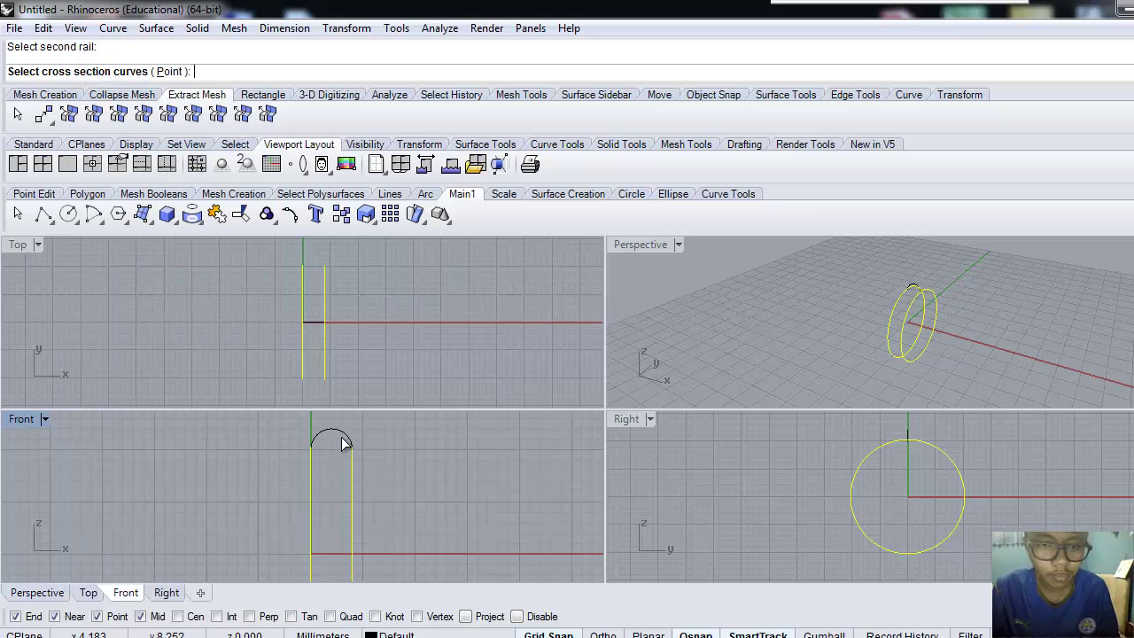
click(337, 438)
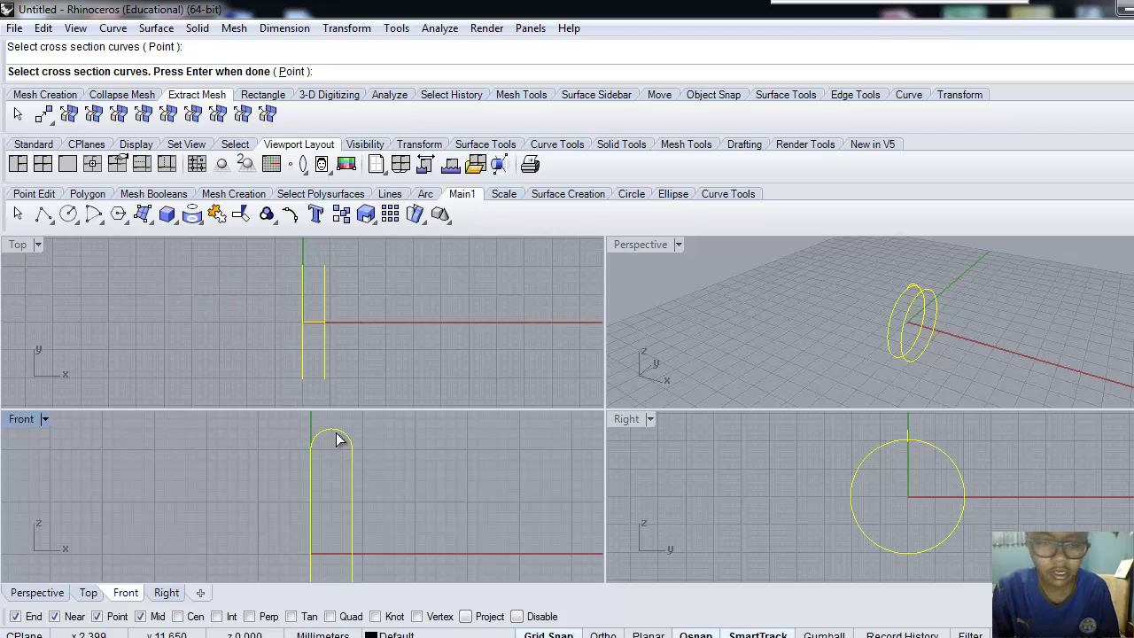
key(Return)
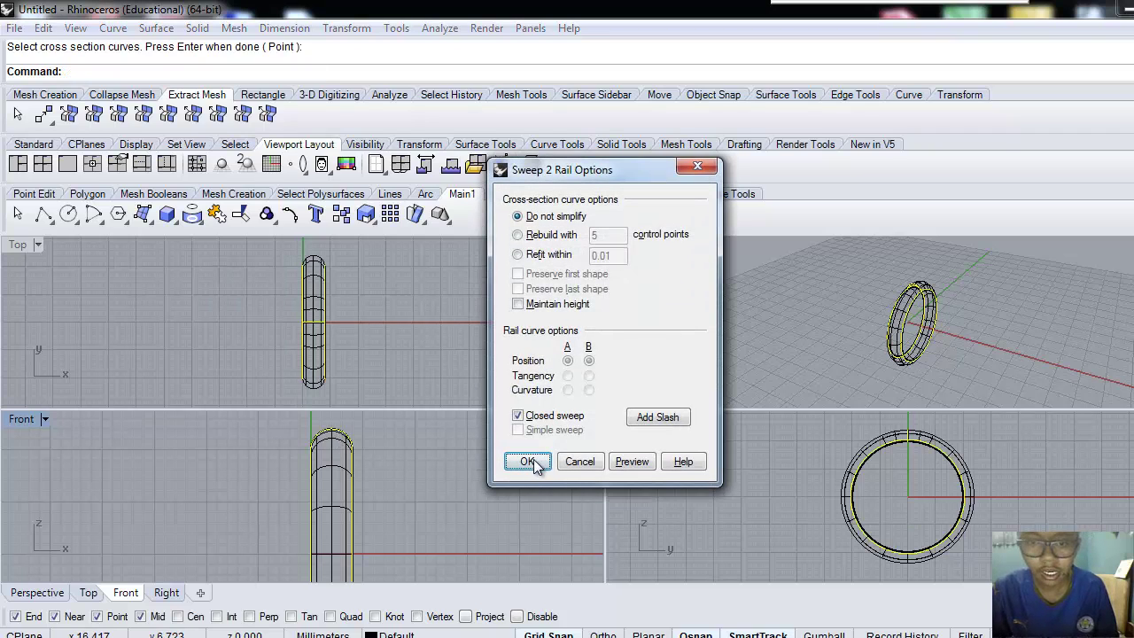
click(527, 461)
Step: In the Right view, draw a circle centred at the origin with a radius of about 10 mm
right_drag(964, 335, 914, 290)
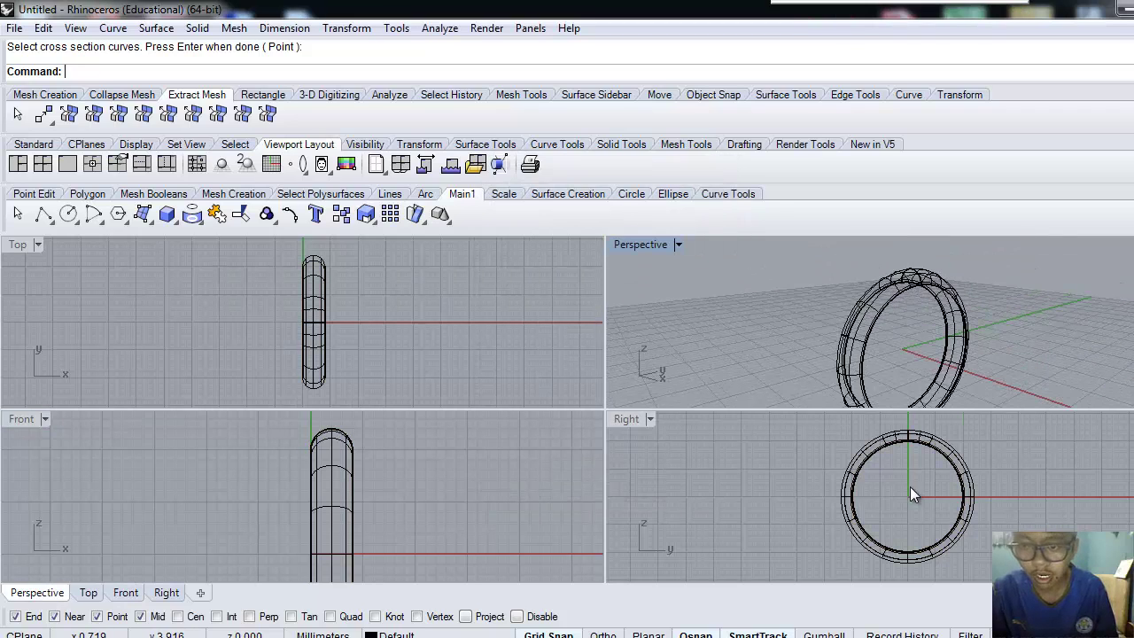
scroll(911, 529, up, 4)
scroll(909, 522, down, 2)
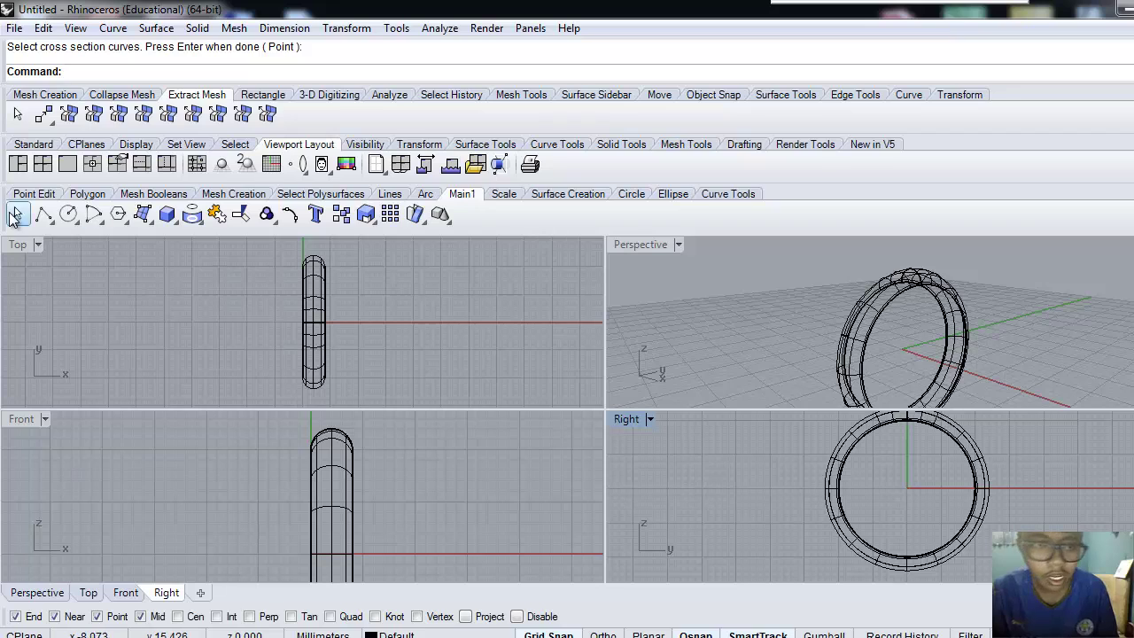
click(68, 215)
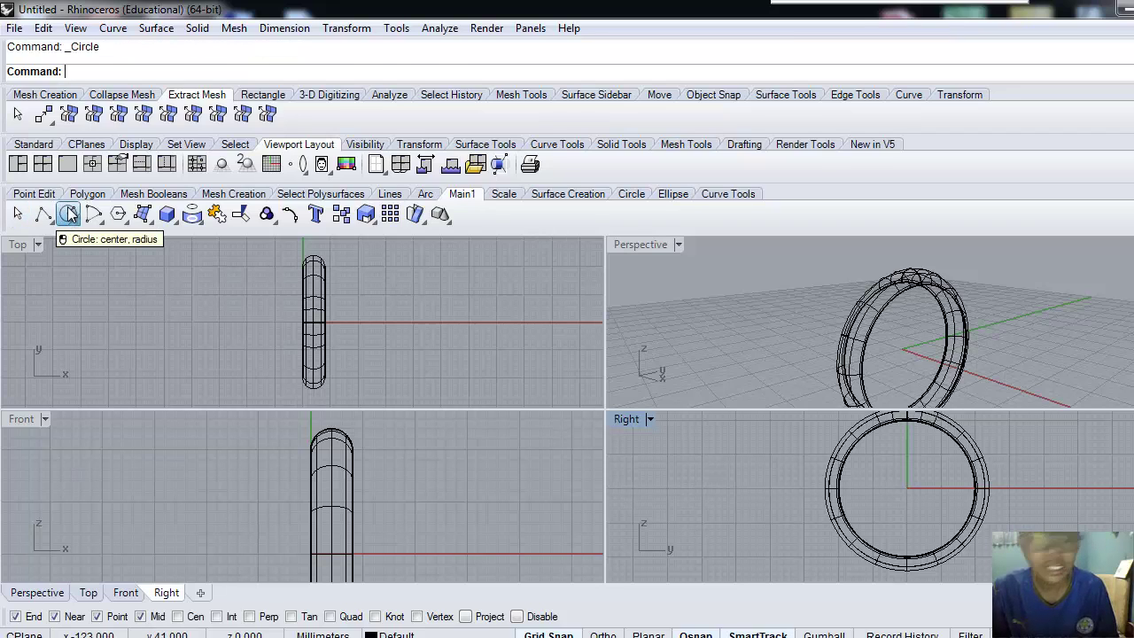
click(907, 488)
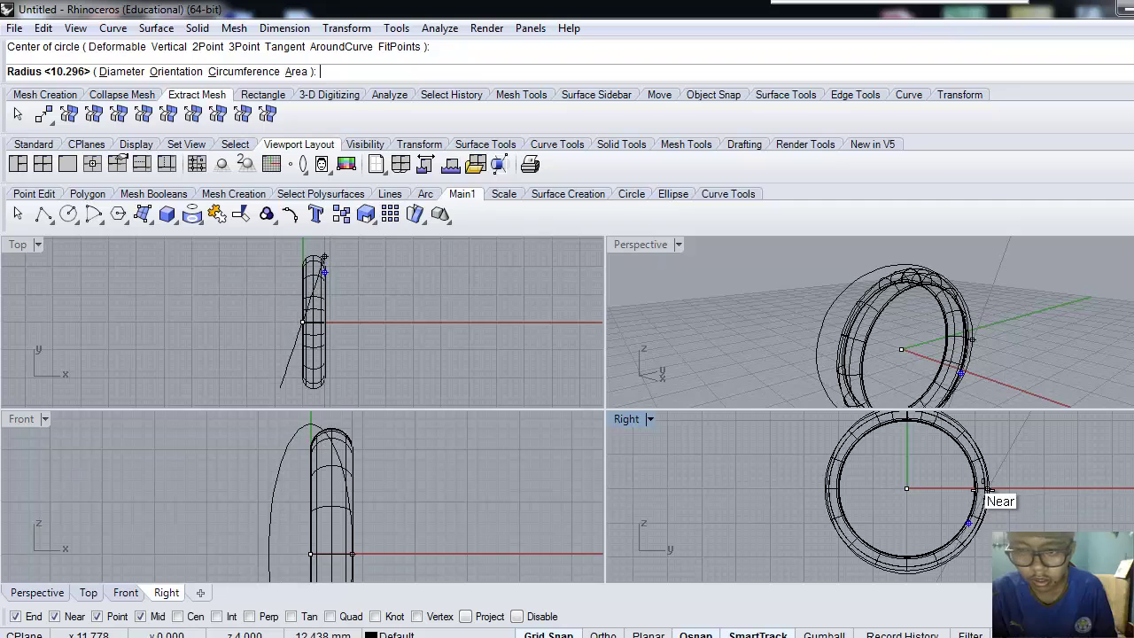
scroll(966, 503, up, 3)
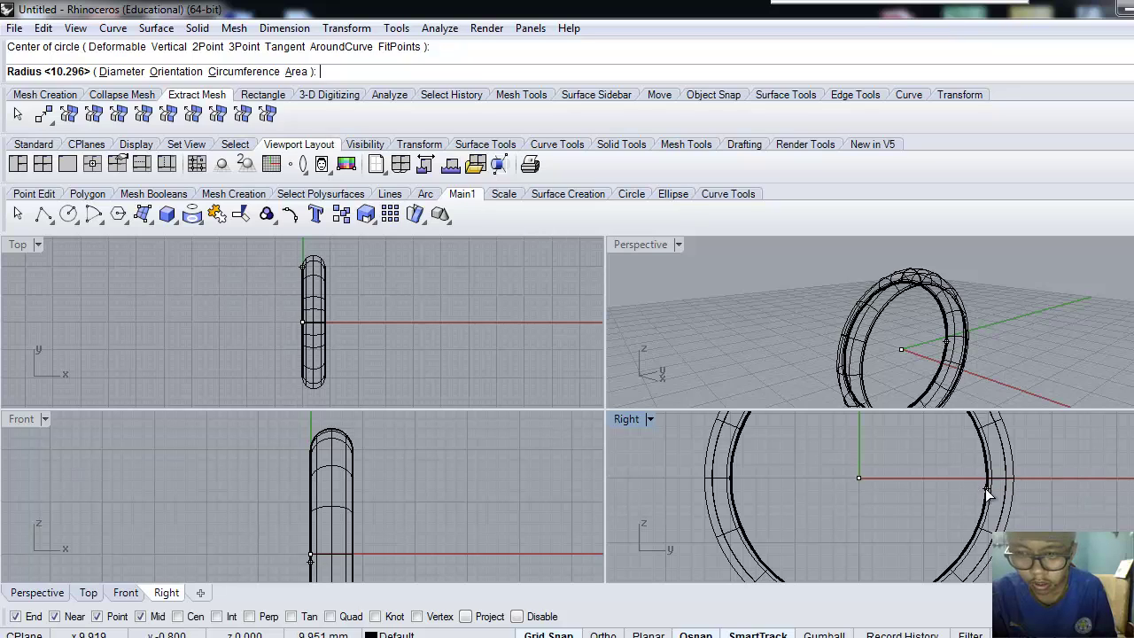
click(986, 489)
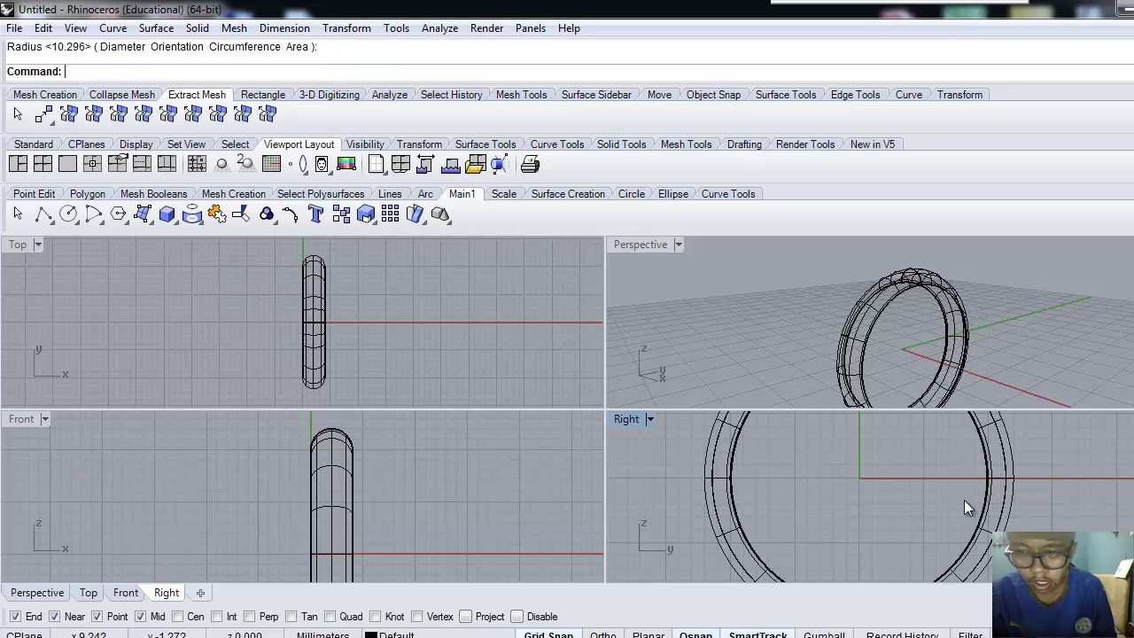
Step: Copy the circle on the band's positive X side 4 mm along negative X in the Front view
click(754, 556)
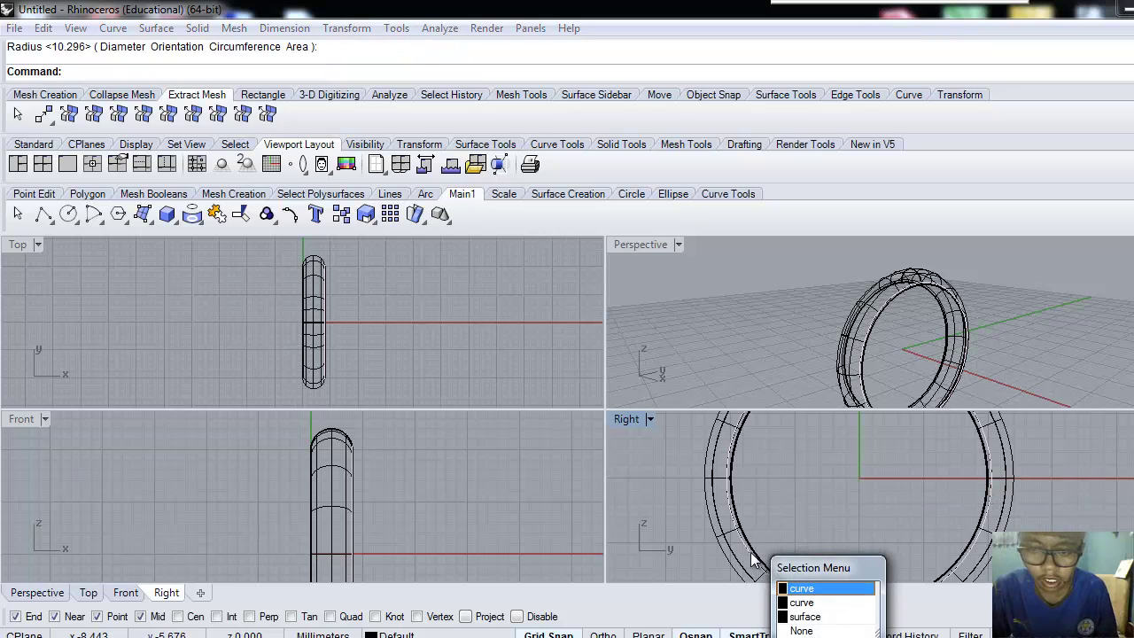
click(803, 590)
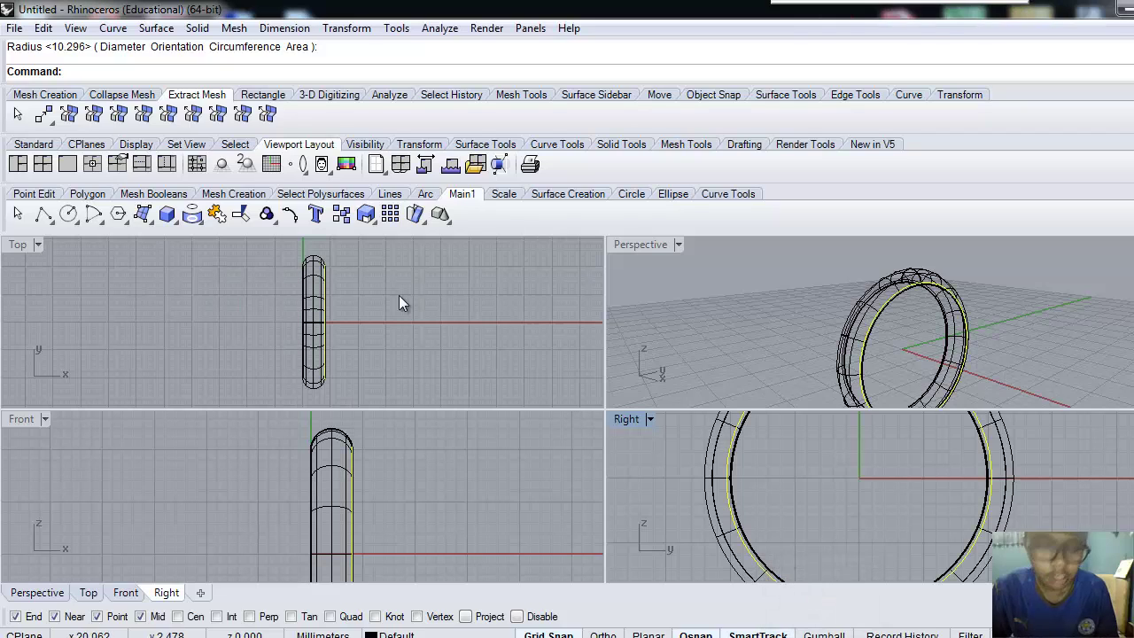
click(341, 213)
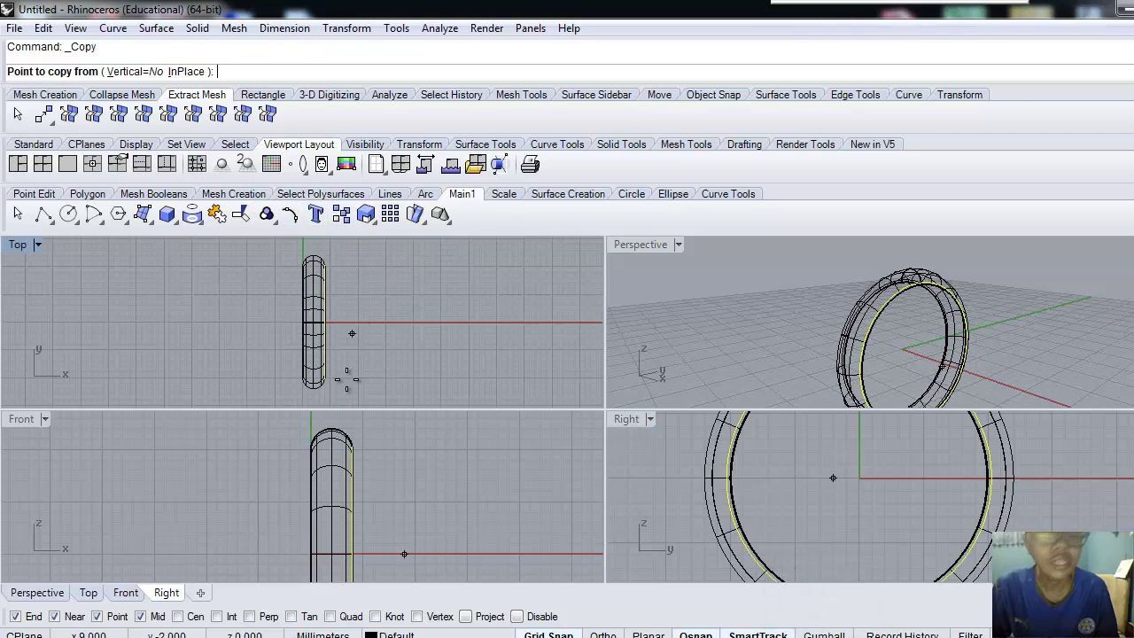
click(353, 504)
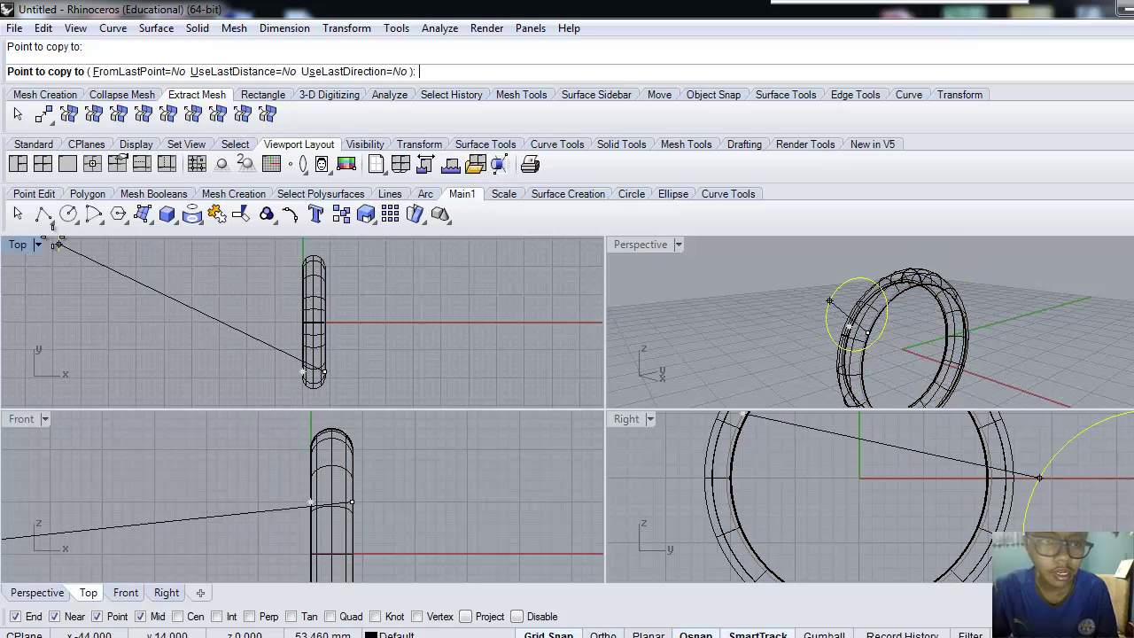
click(16, 216)
Step: Draw a downward semicircular arc of about 2 mm radius joining the tops of the two circles in the Front view, and deselect everything
click(92, 216)
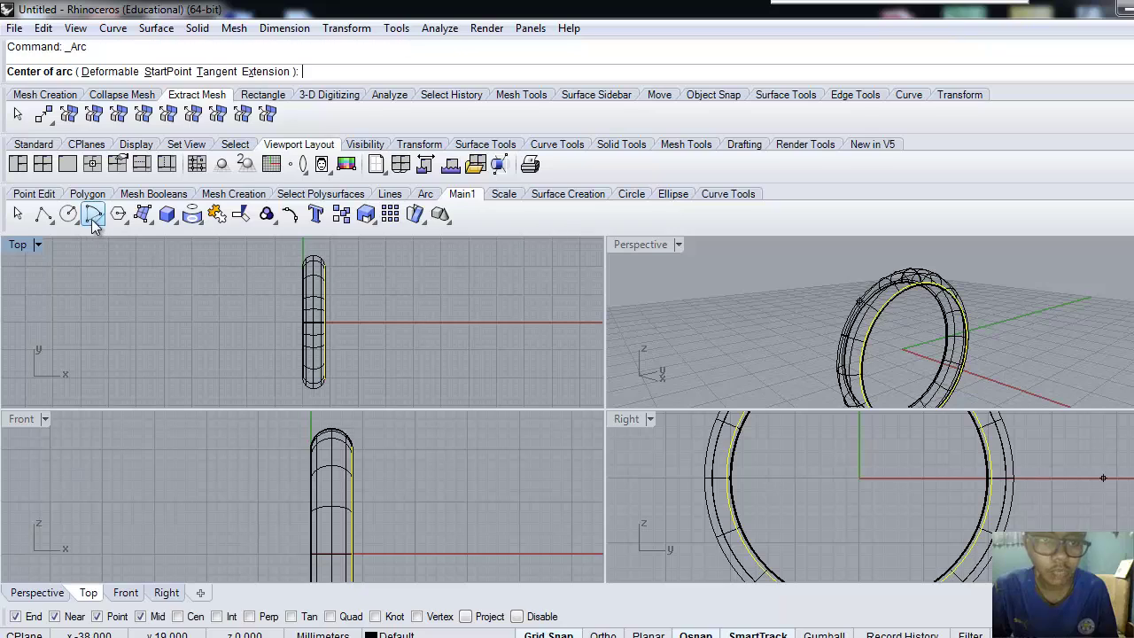
click(329, 451)
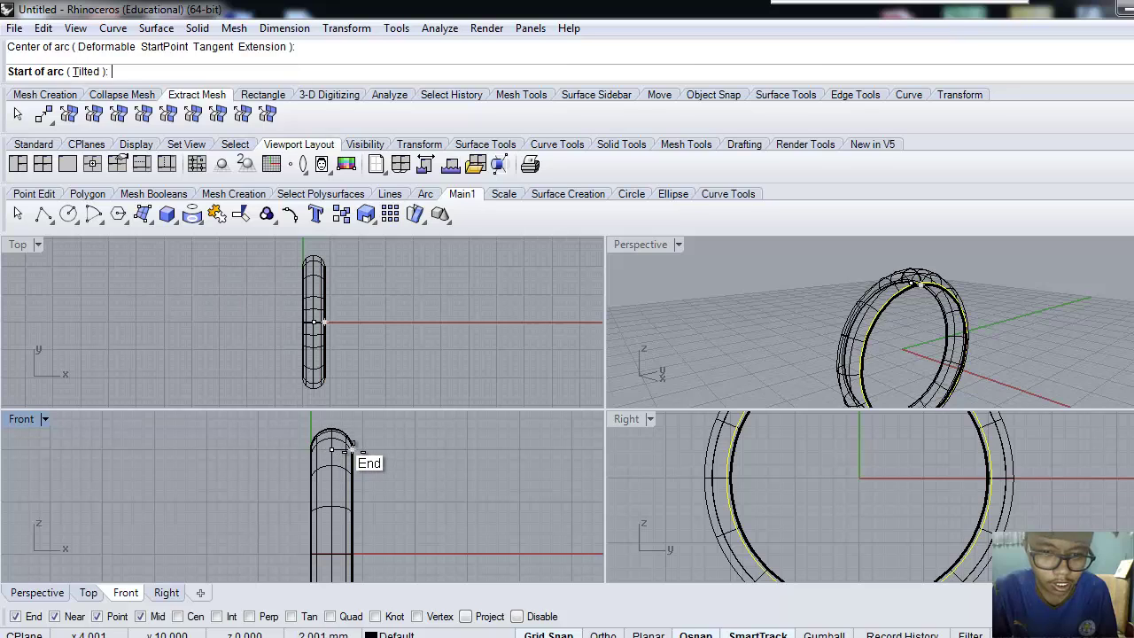
click(352, 451)
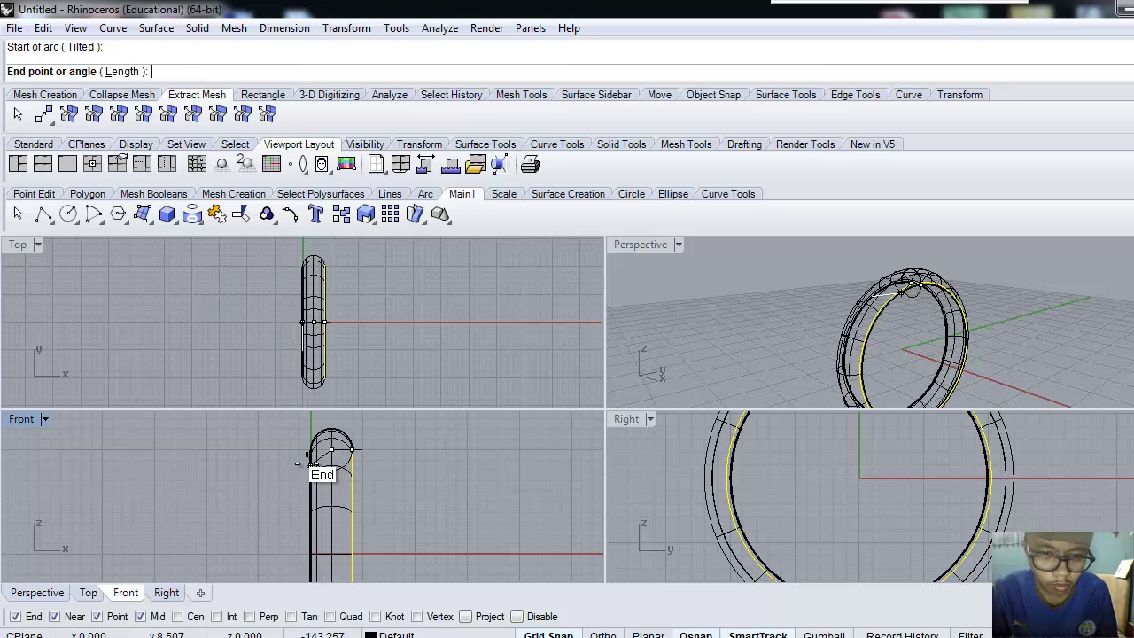
click(310, 453)
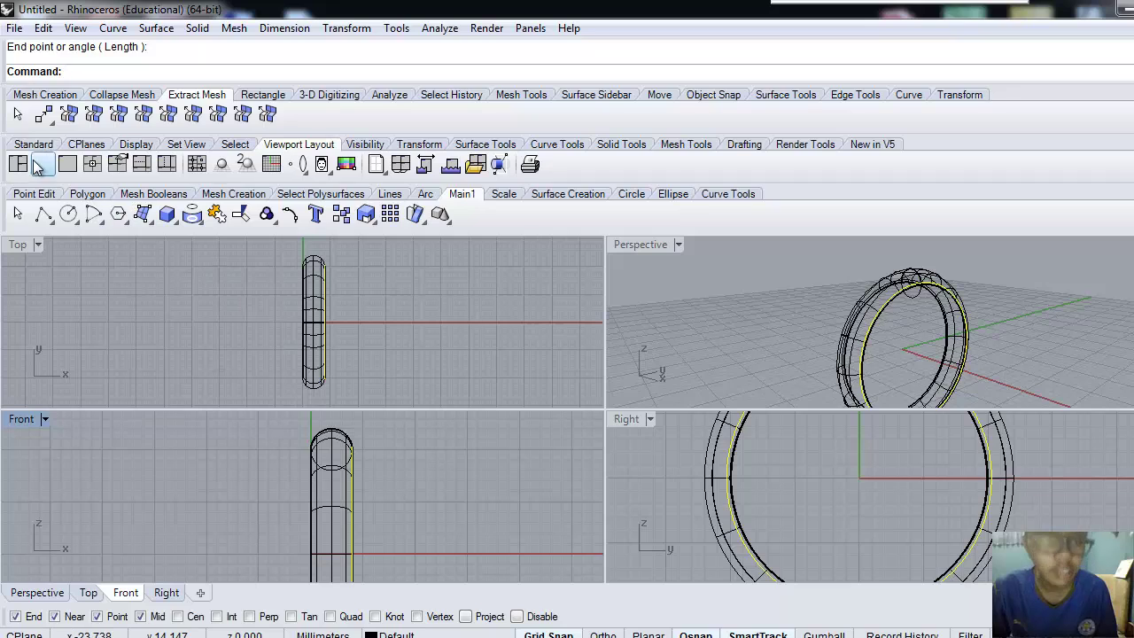
click(15, 214)
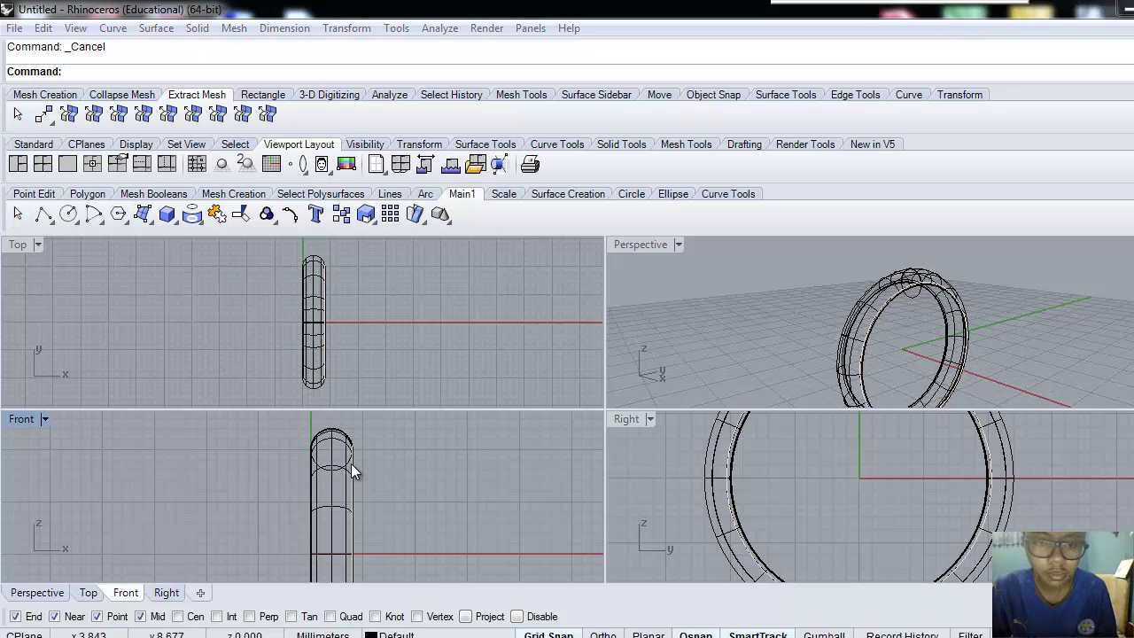
Step: Sweep the downward arc along the two side circles as rails with Sweep2, using Do not simplify and Closed sweep
click(351, 464)
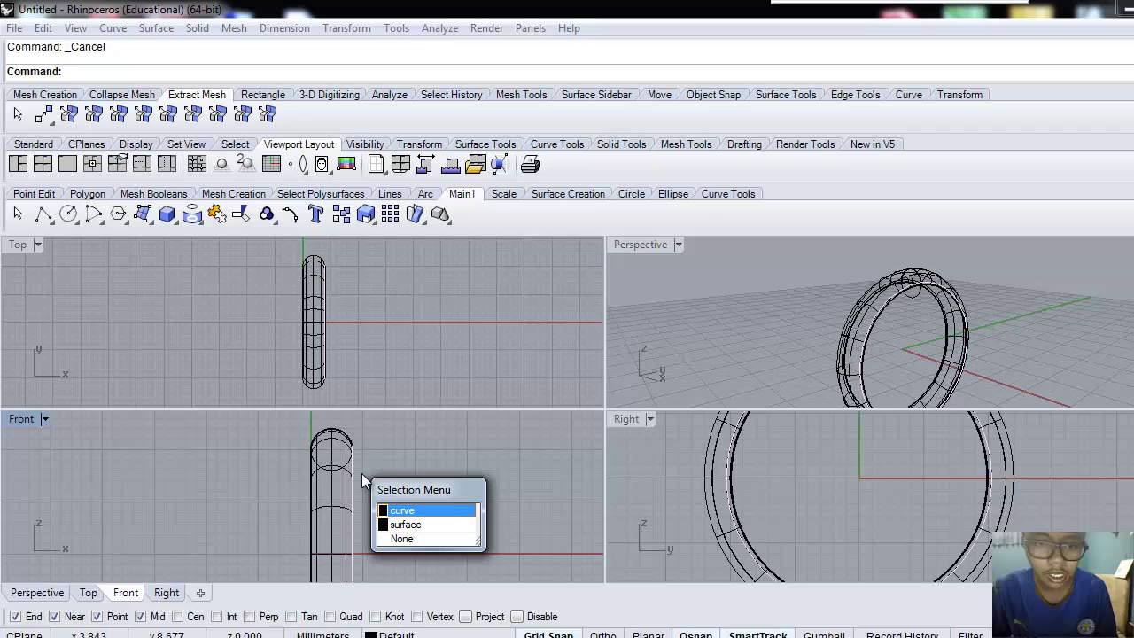
click(408, 511)
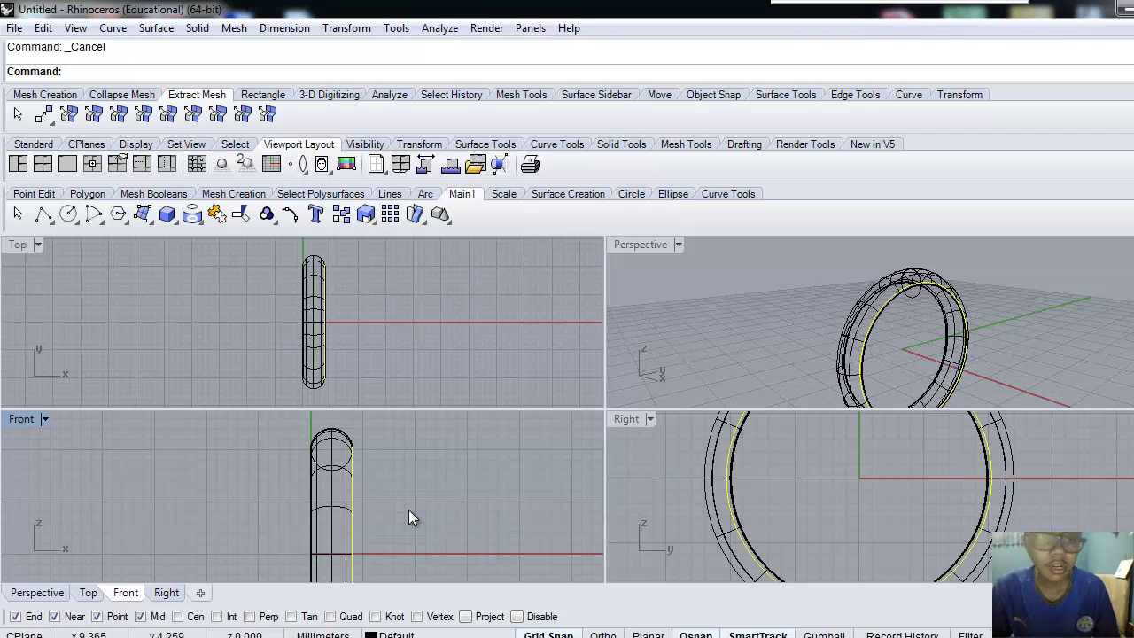
text(Swe)
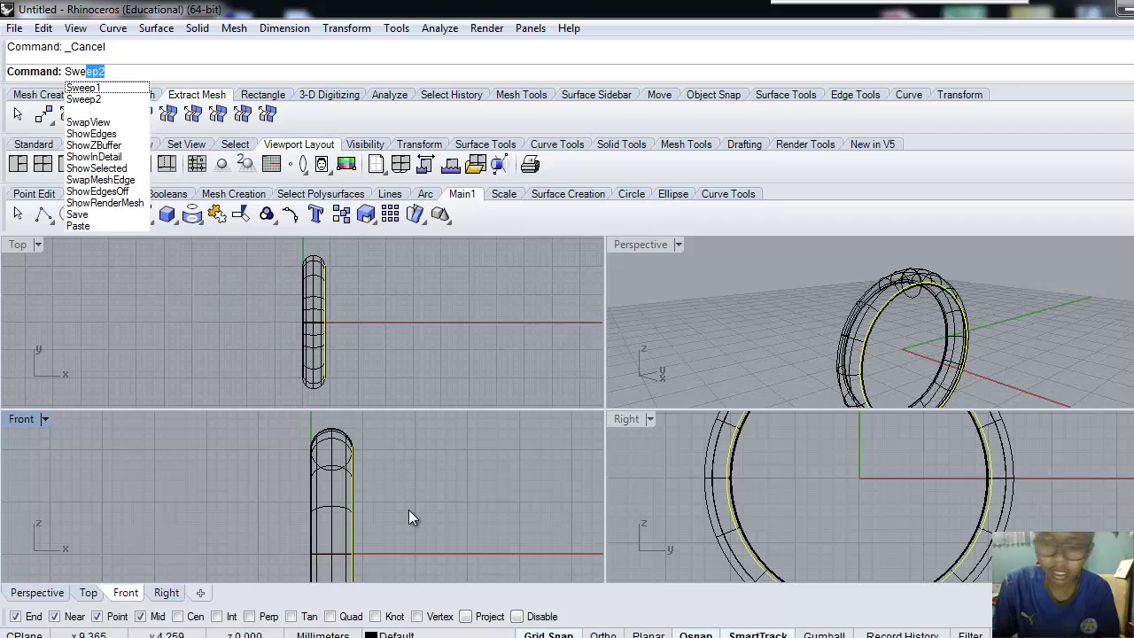
key(Return)
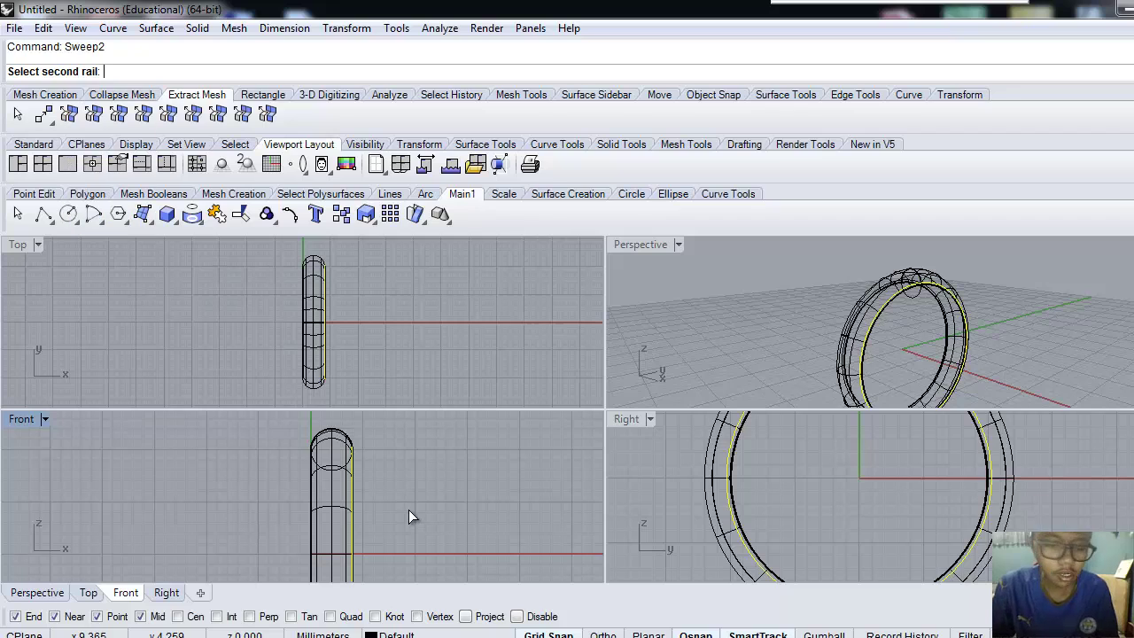
click(311, 470)
click(359, 512)
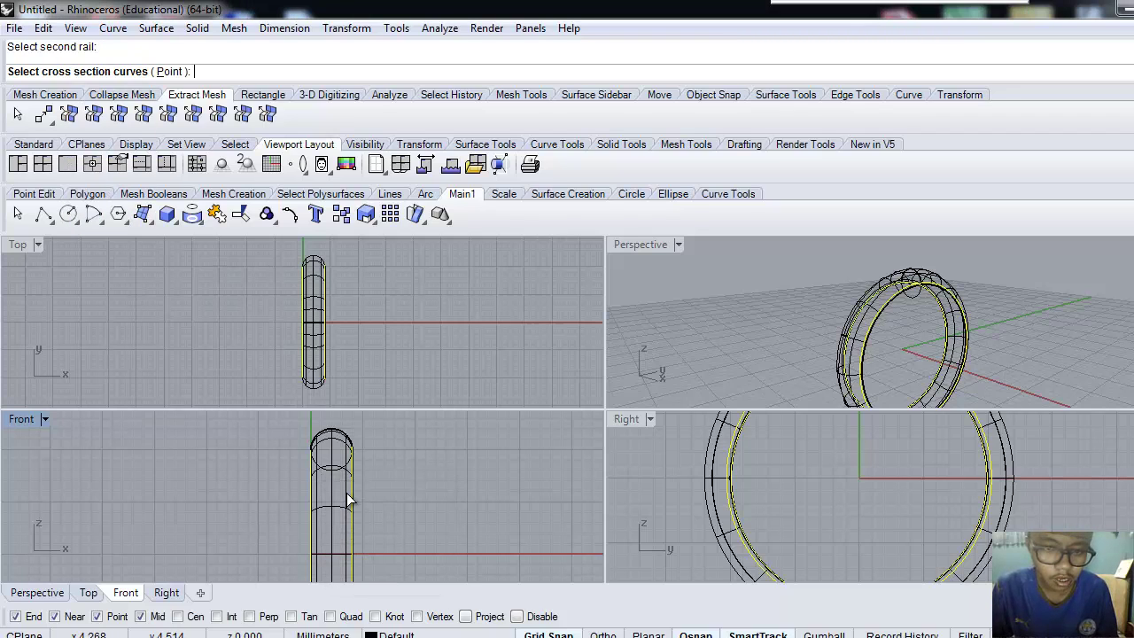
click(326, 474)
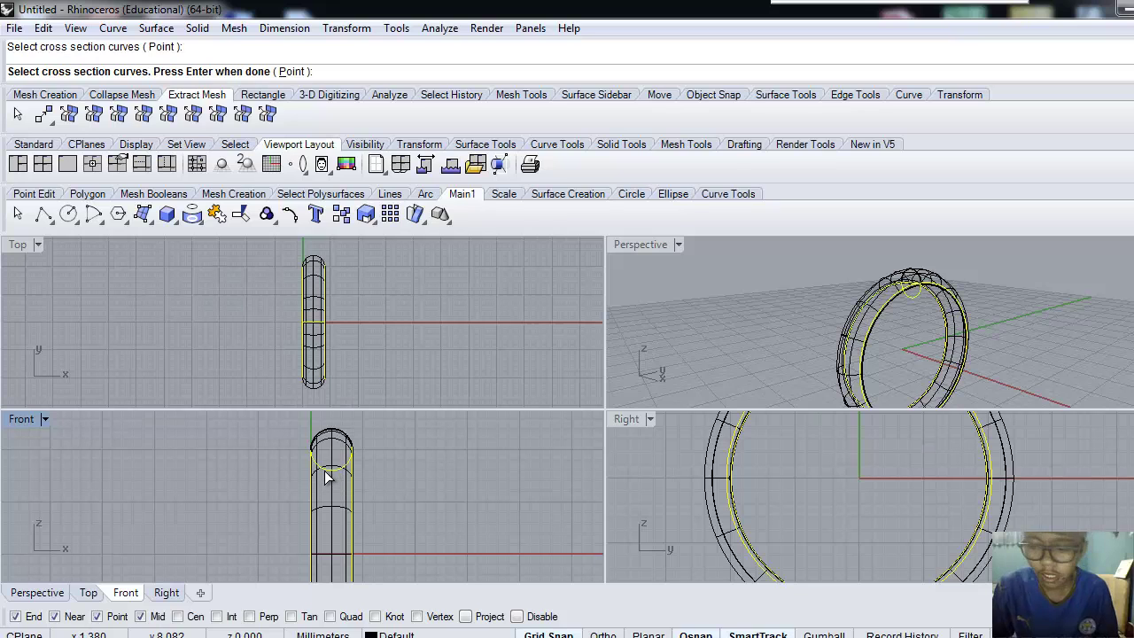
key(Return)
click(526, 461)
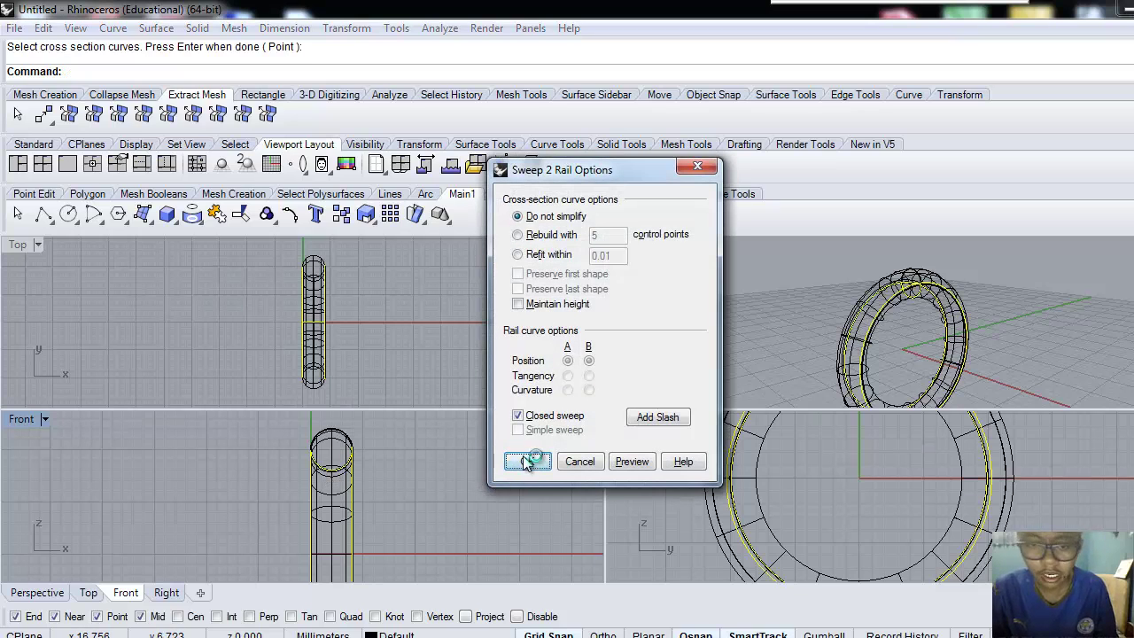
Step: With Ortho on, create a solid cylinder centred at the origin in the Right view, with a 3 mm radius and 4 mm length along positive X
right_drag(1020, 328, 998, 324)
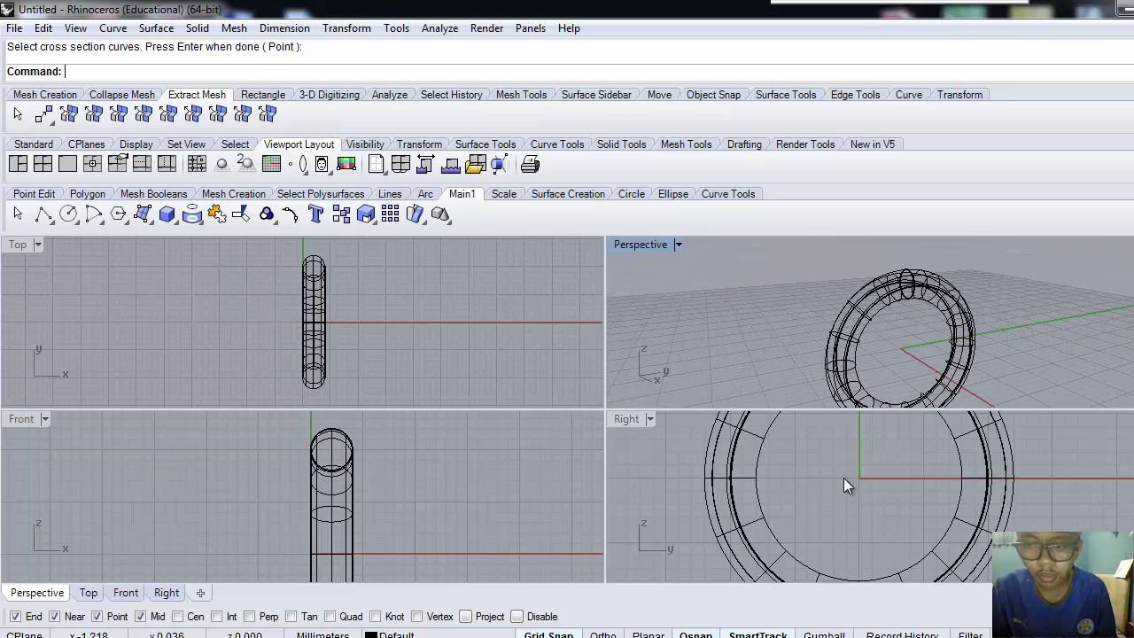
scroll(844, 480, down, 3)
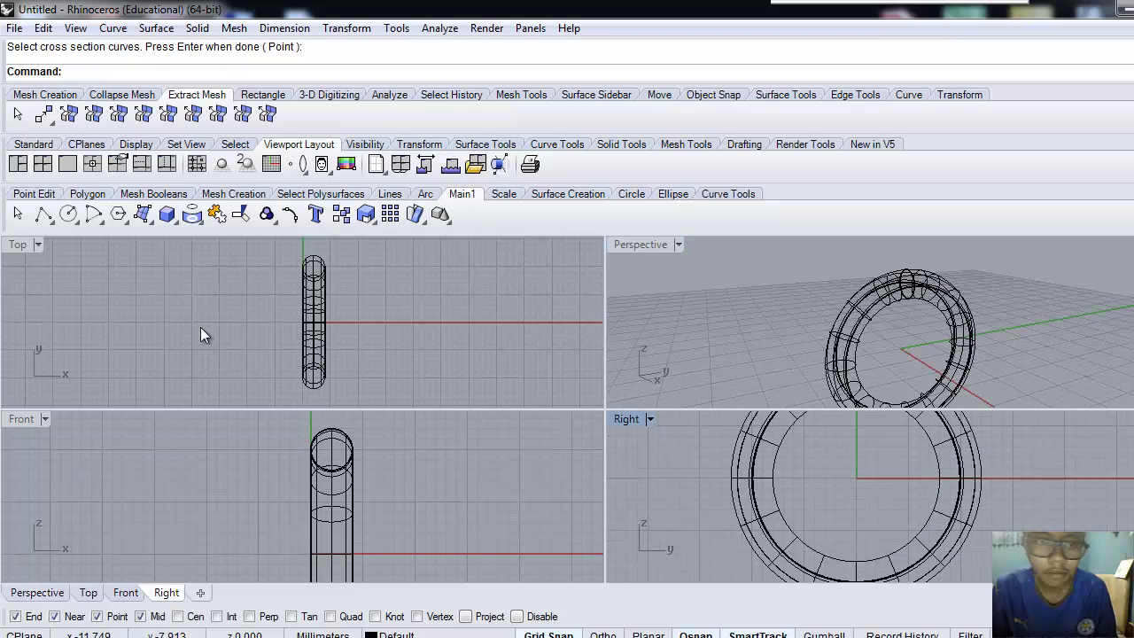
click(174, 224)
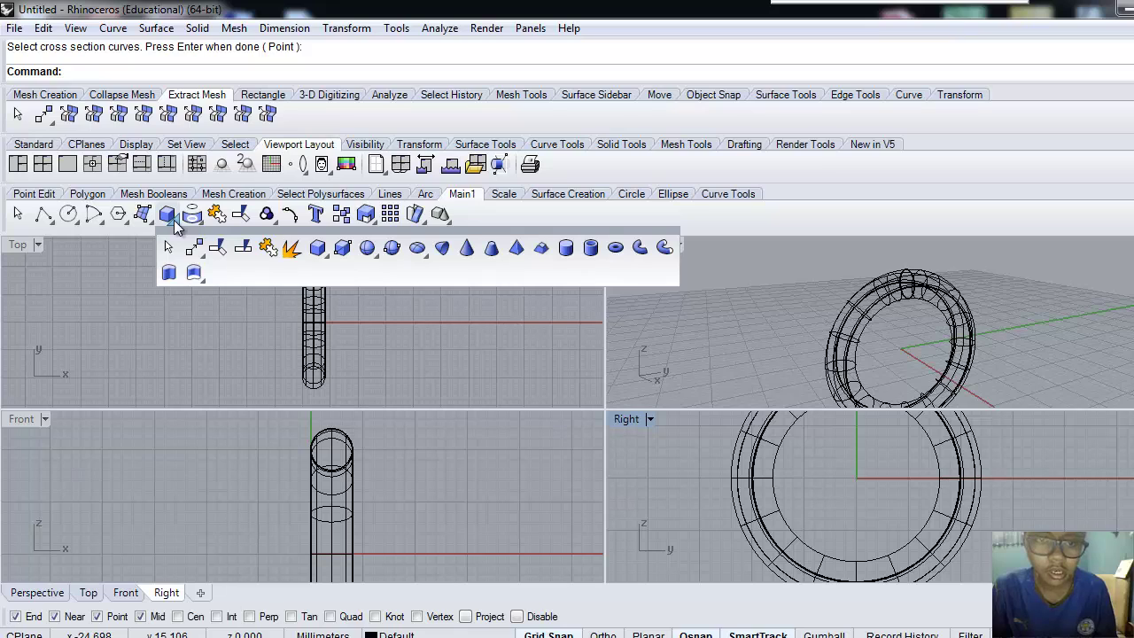
click(141, 288)
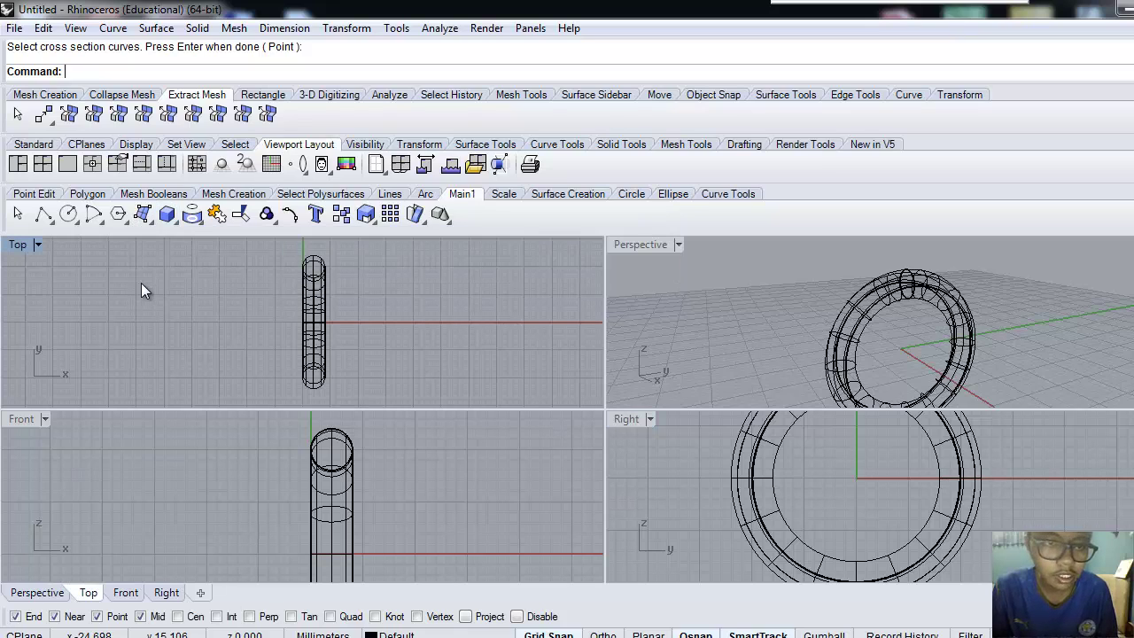
click(174, 221)
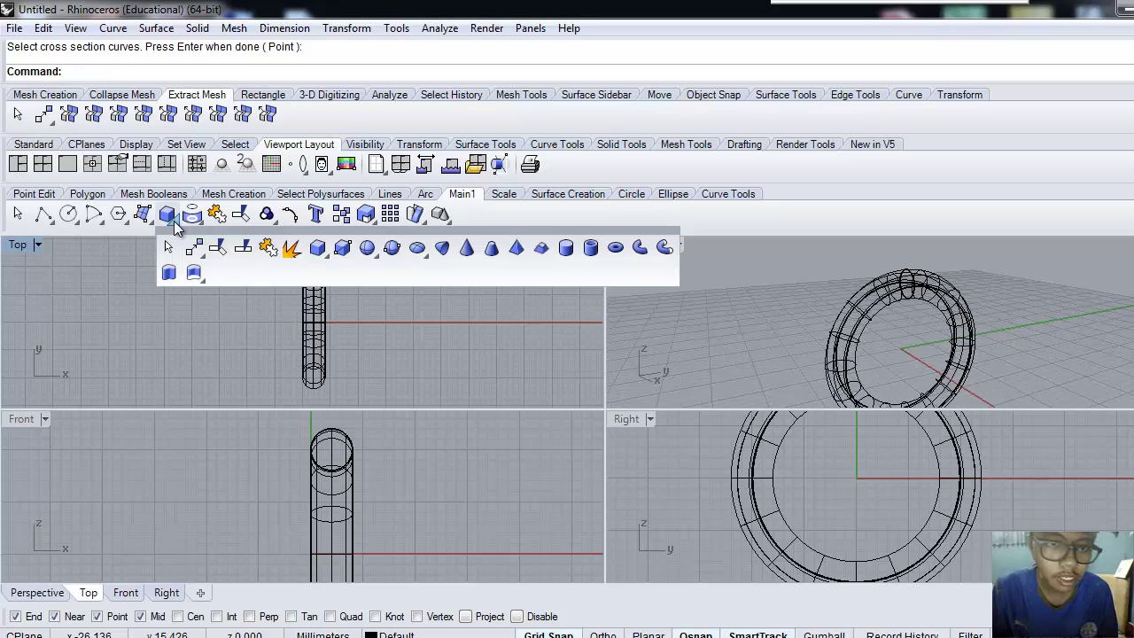
click(565, 249)
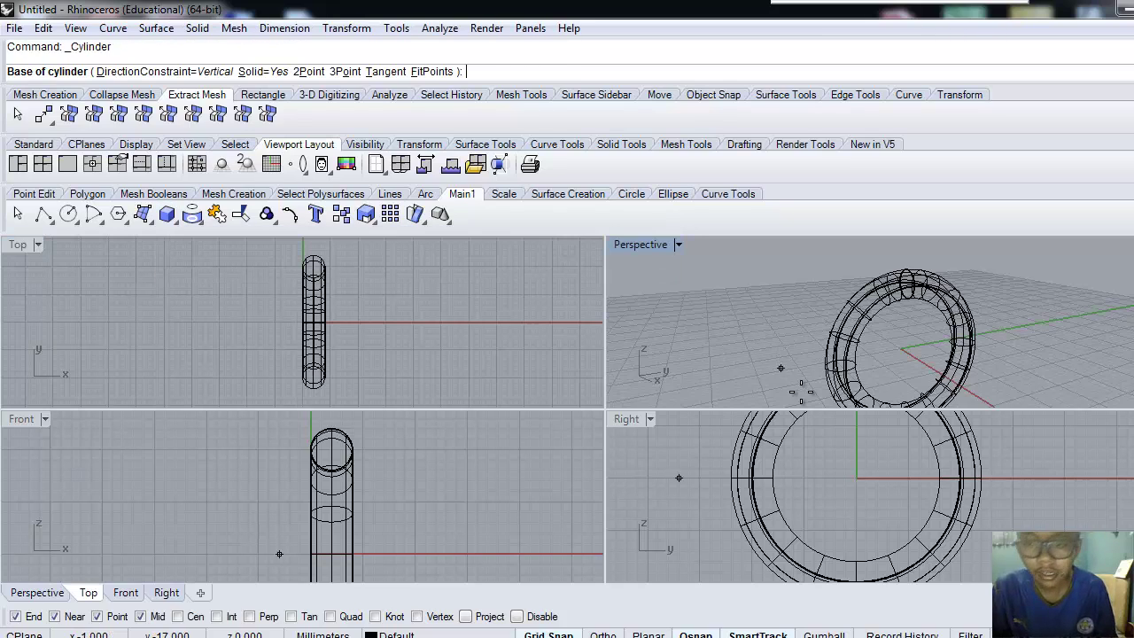
click(856, 478)
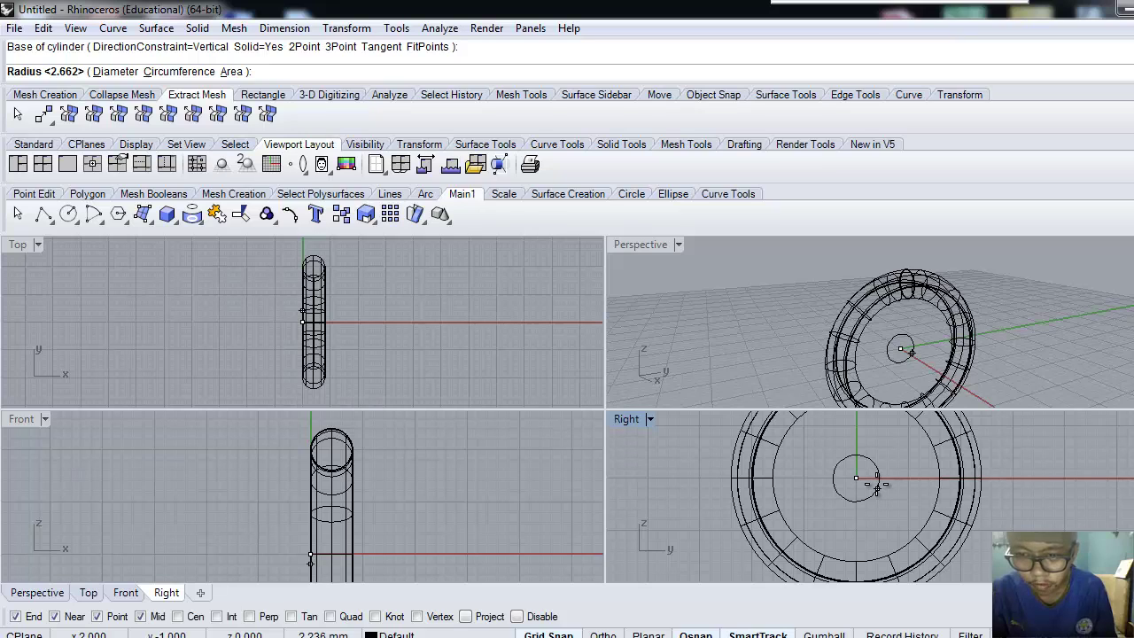
key(F8)
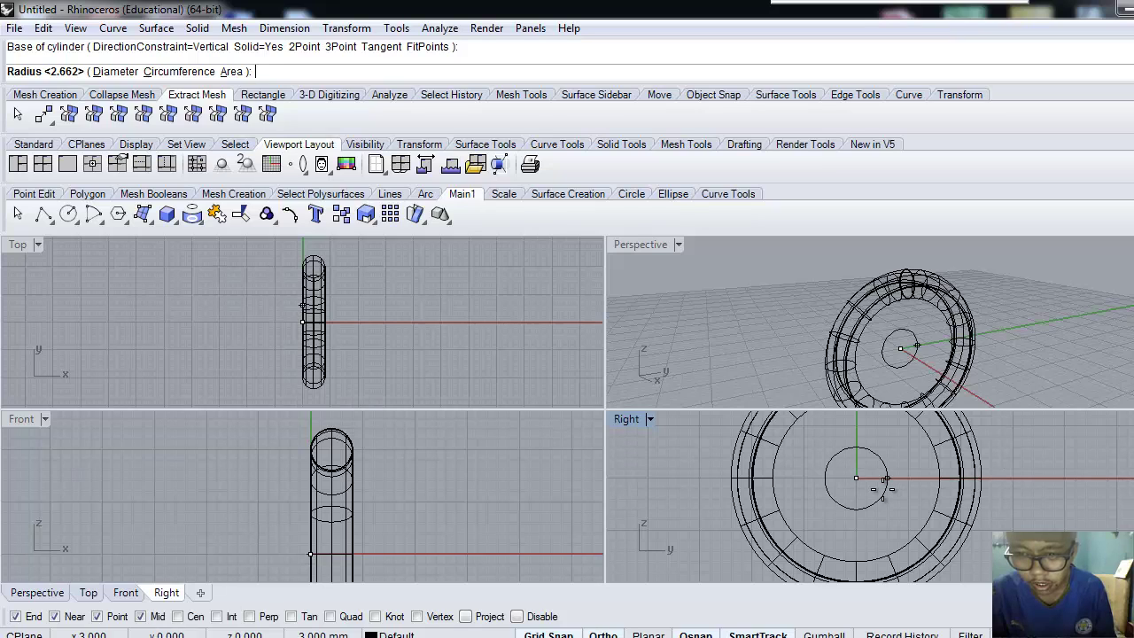
click(885, 482)
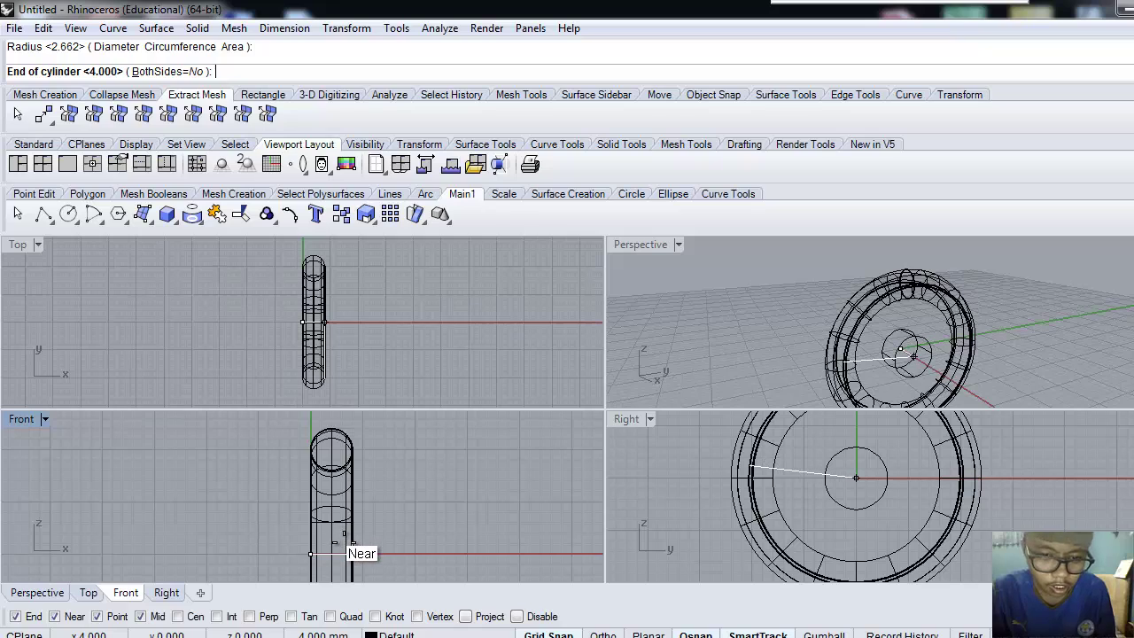
click(349, 542)
Step: Move the central cylinder about 1 mm along negative X in the Front view and deselect it
click(851, 449)
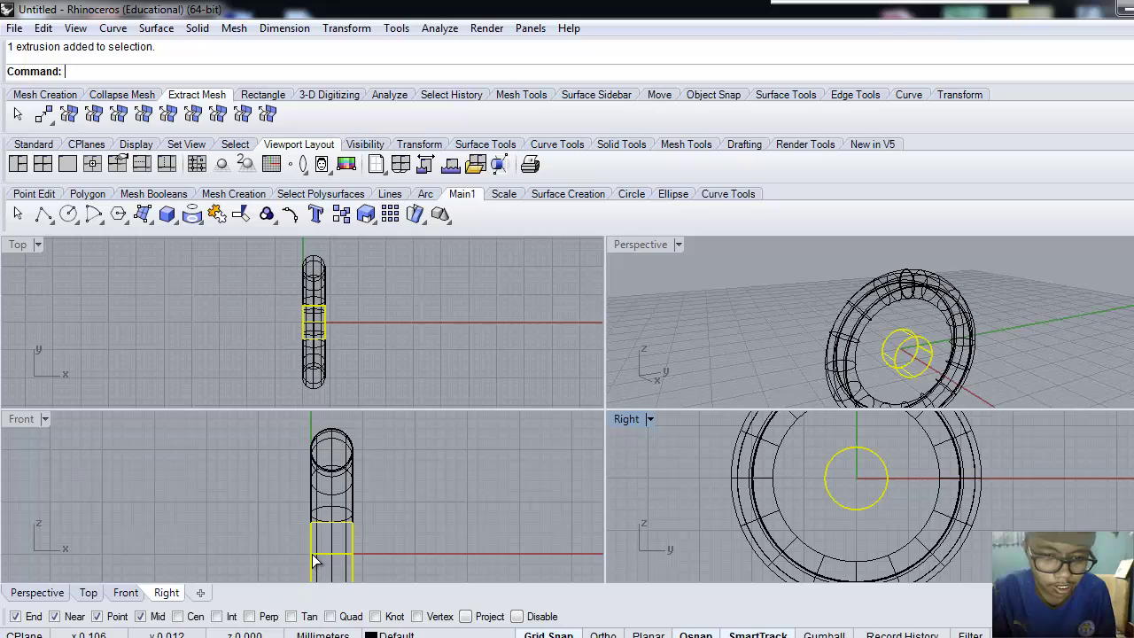
drag(312, 560, 301, 559)
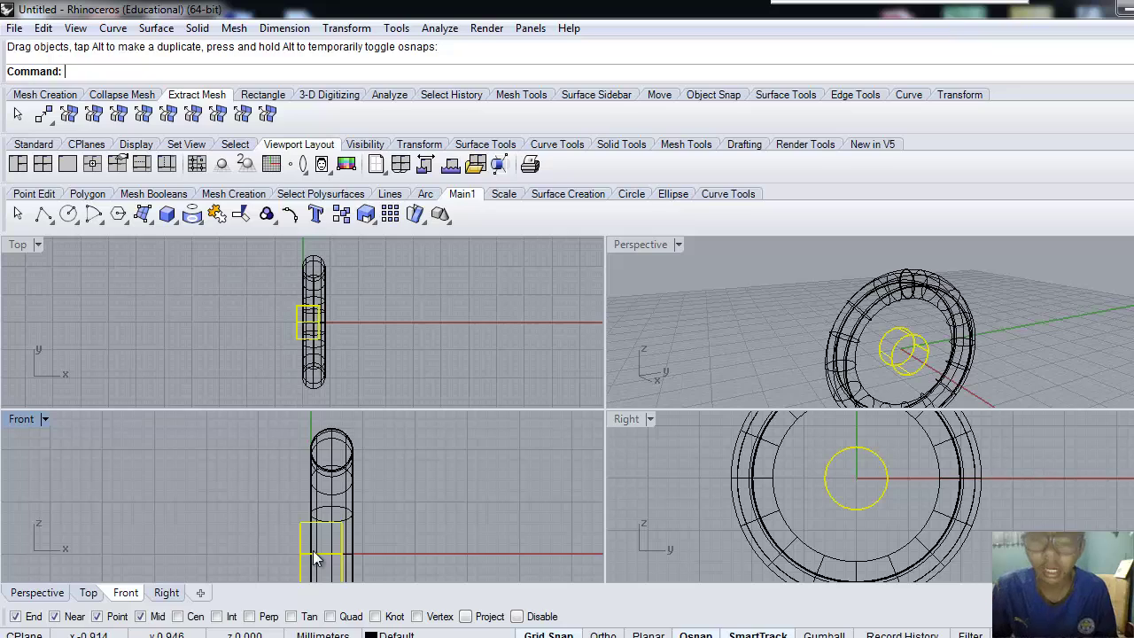
click(760, 388)
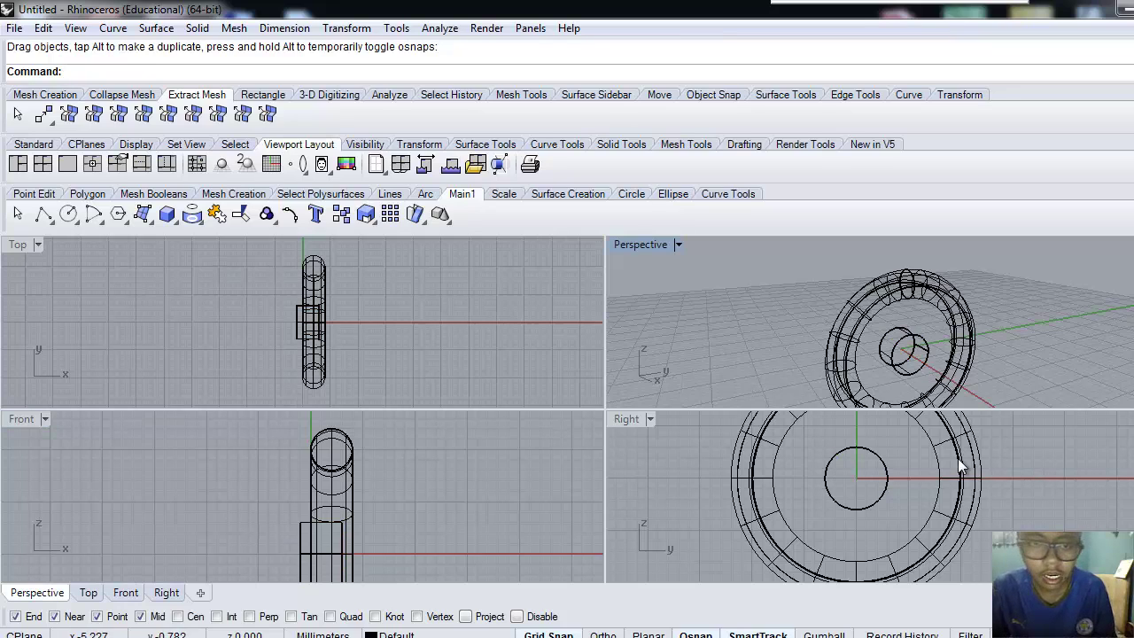
Step: Create a solid box spoke from the hub centre to the ring along positive Y, about 9.9 by 1.8 mm and 2 mm thick
click(172, 223)
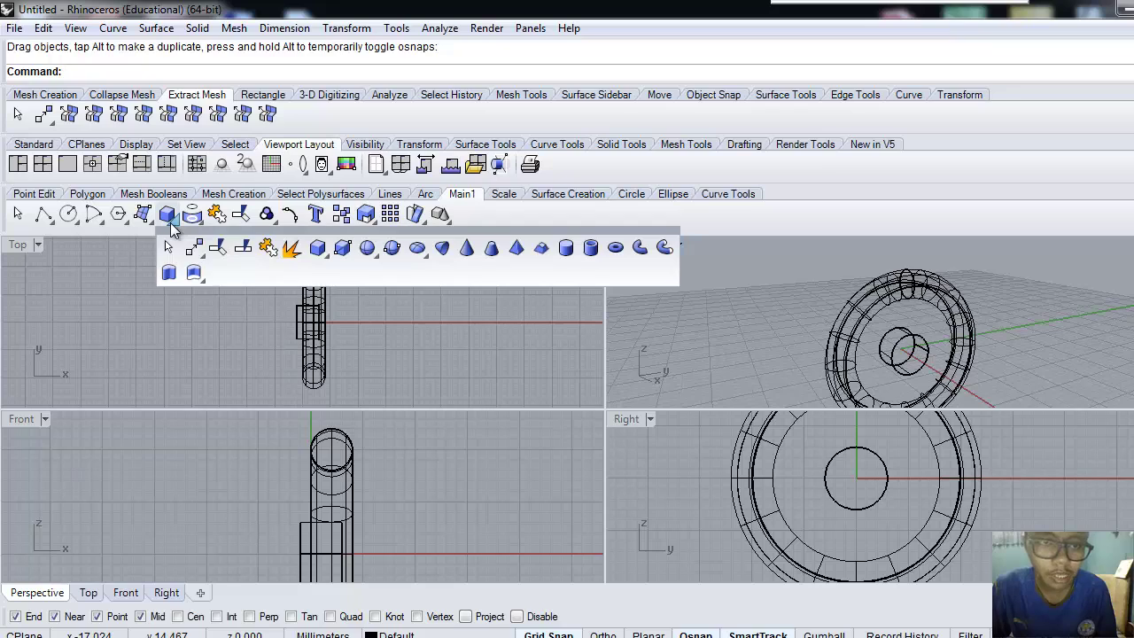
click(544, 422)
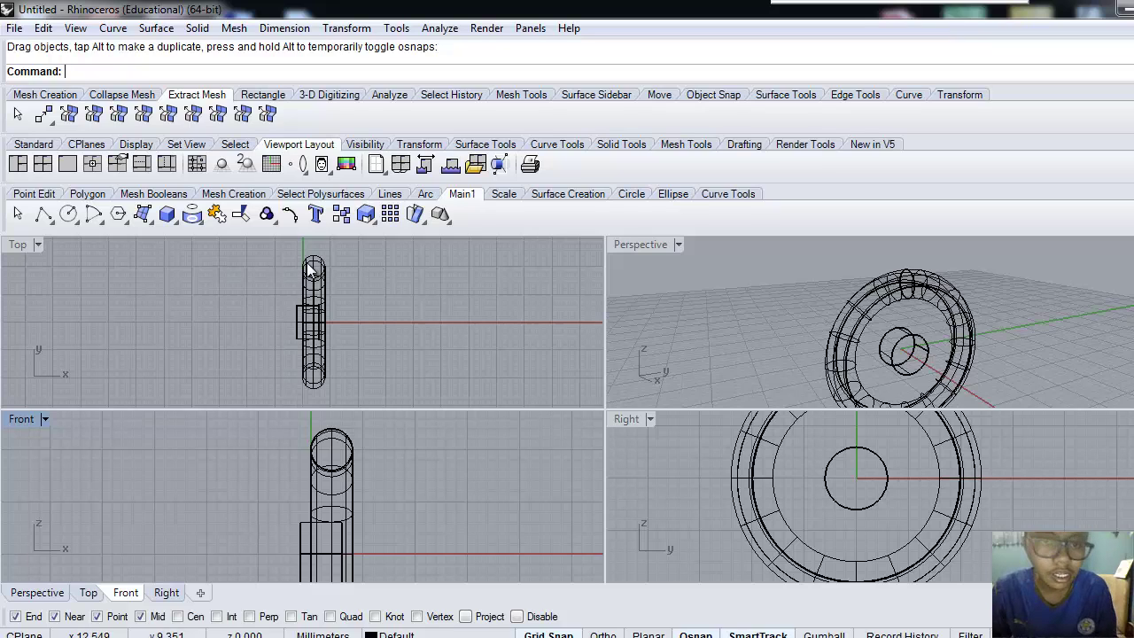
click(177, 225)
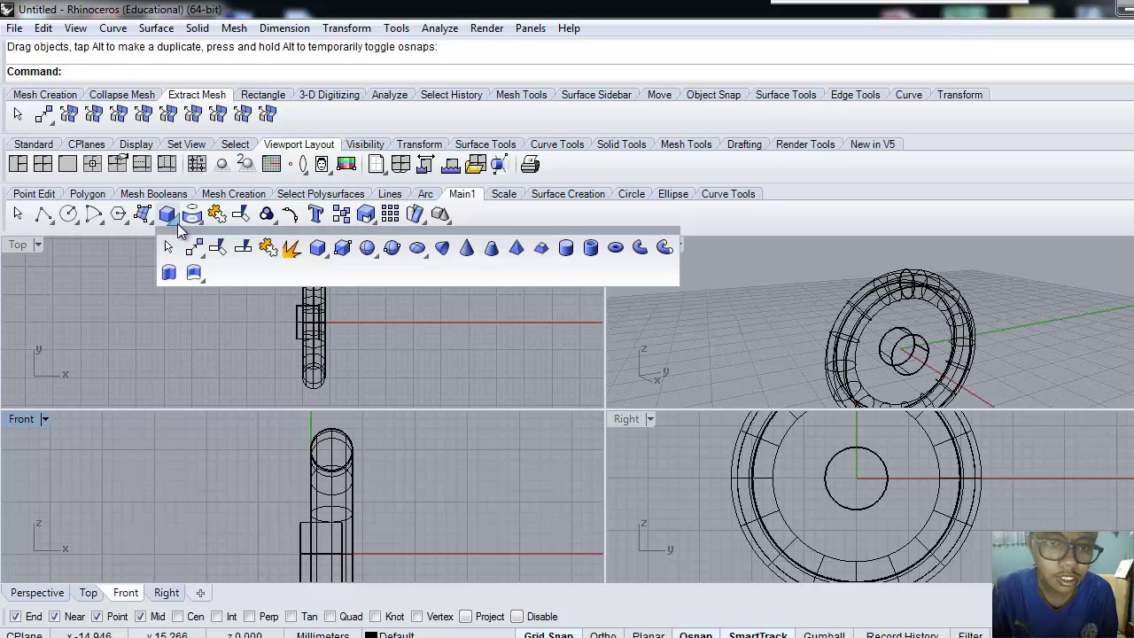
click(318, 249)
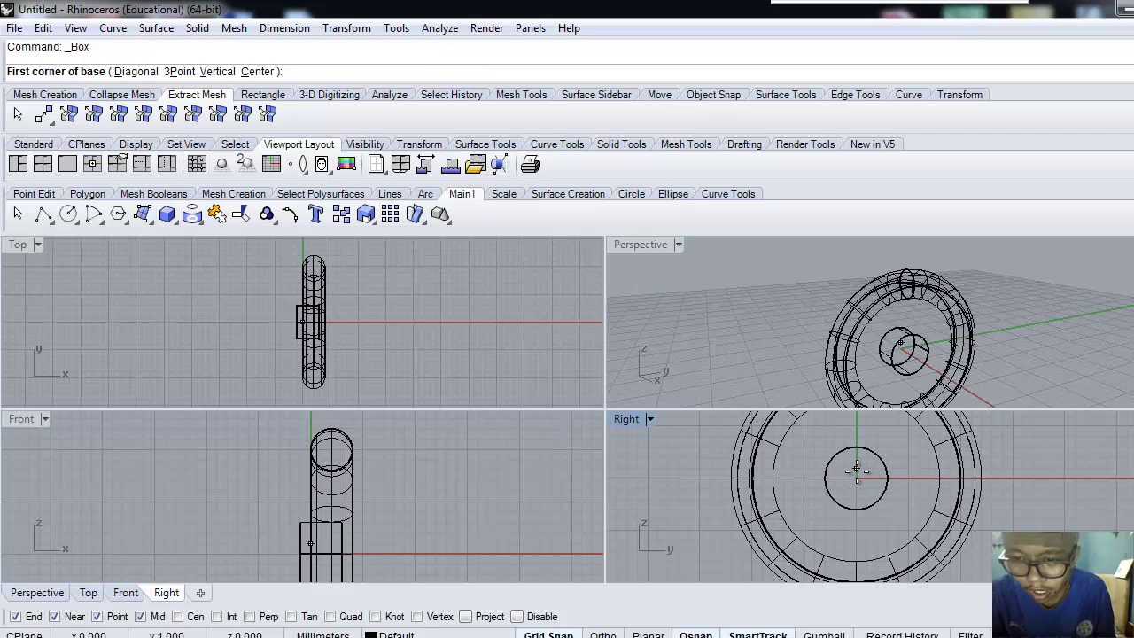
click(856, 470)
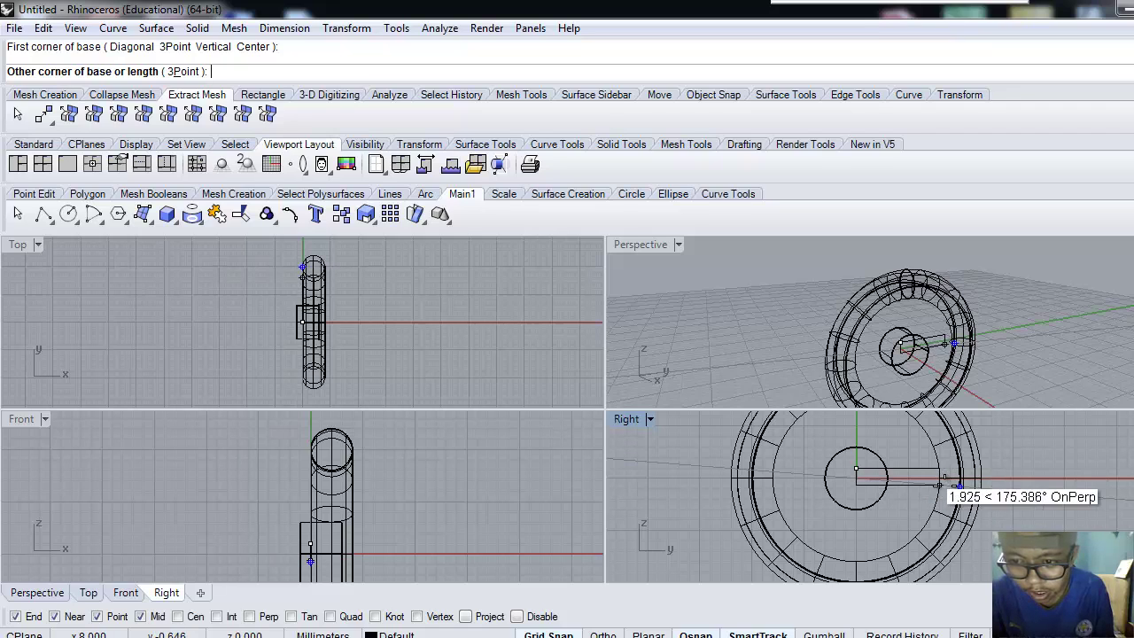
click(948, 470)
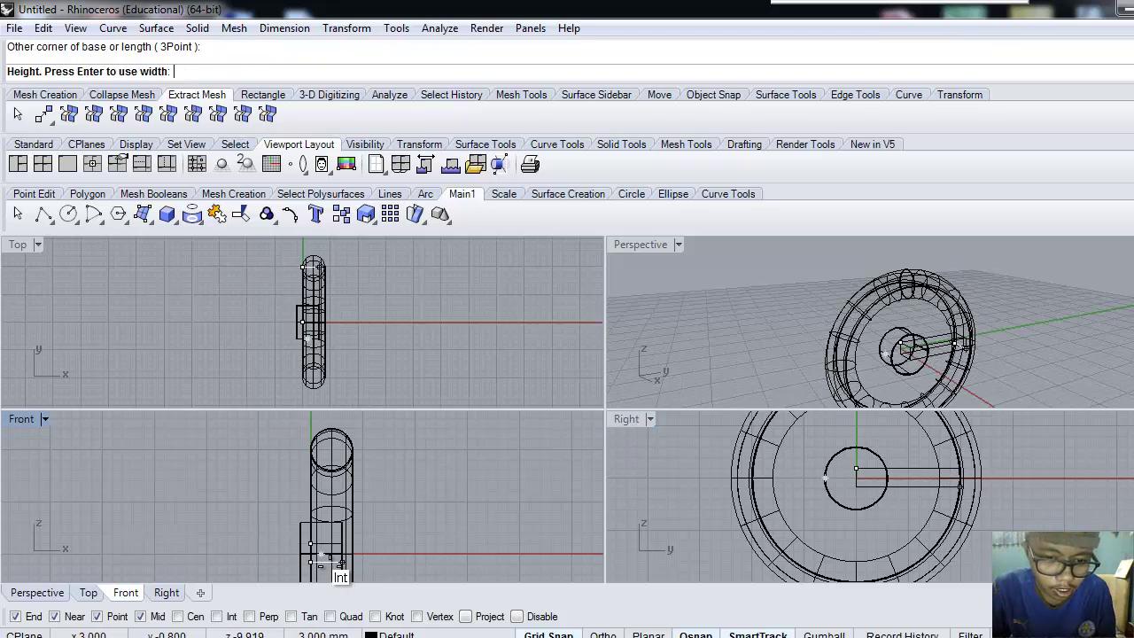
scroll(330, 560, up, 3)
click(331, 562)
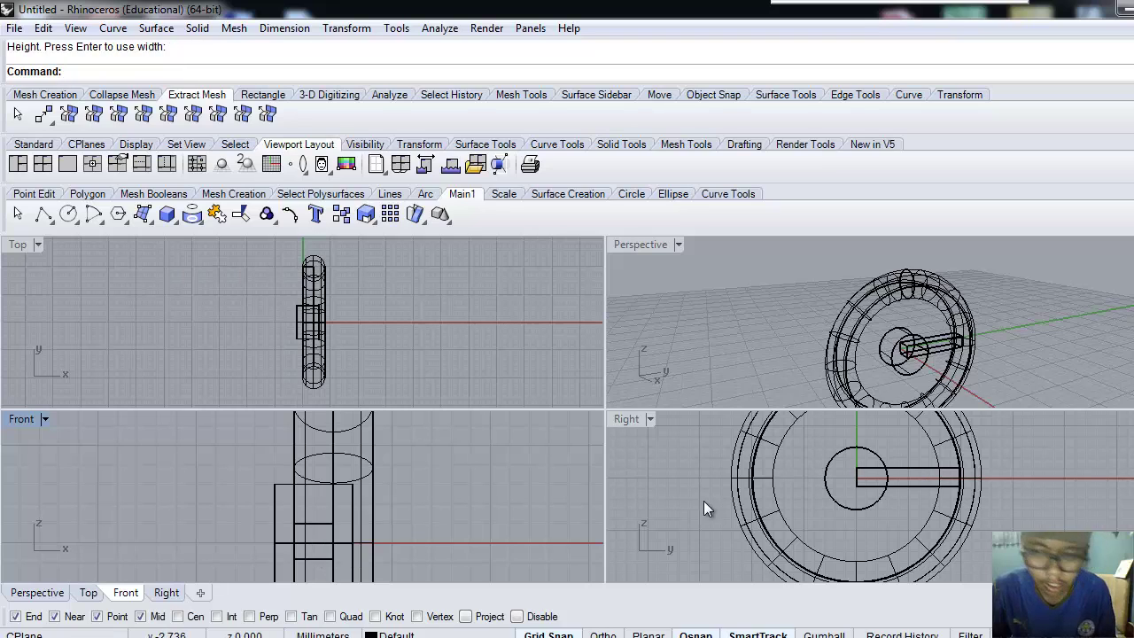
Step: Copy the box spoke from the hub centre to the ring's opposite side along negative Y, and deselect it
click(906, 471)
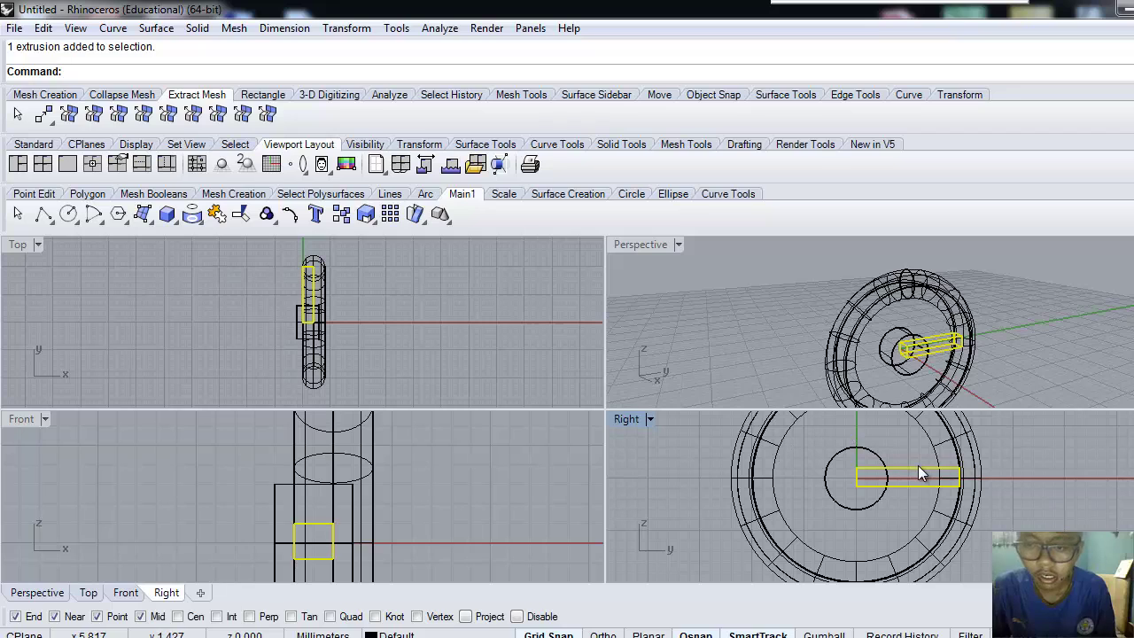
click(341, 213)
click(857, 478)
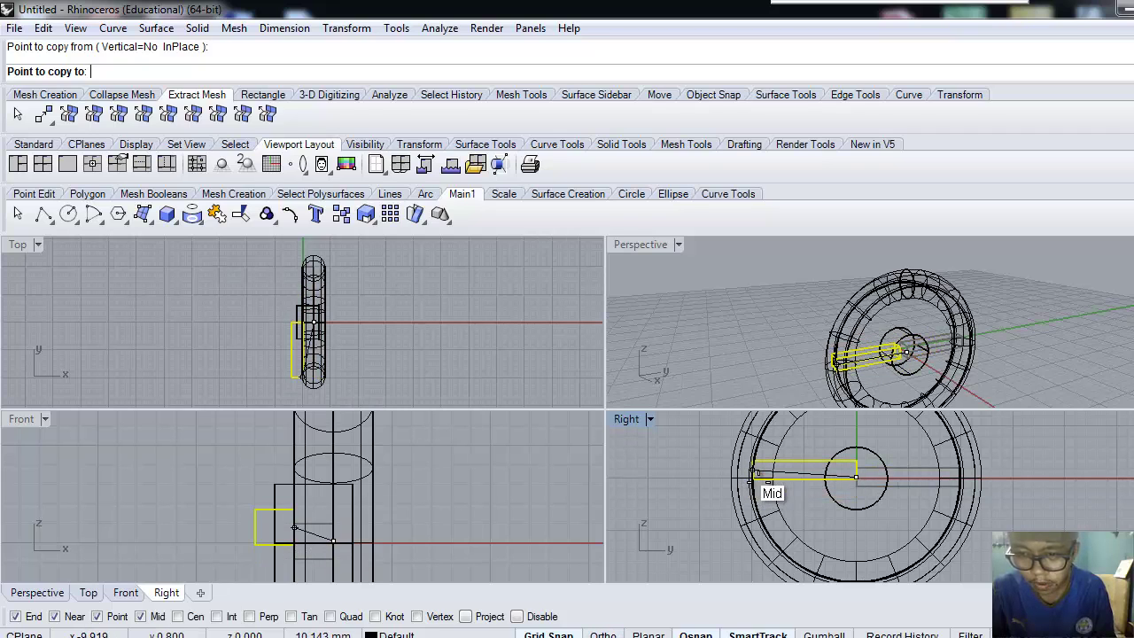
key(F8)
scroll(750, 471, up, 3)
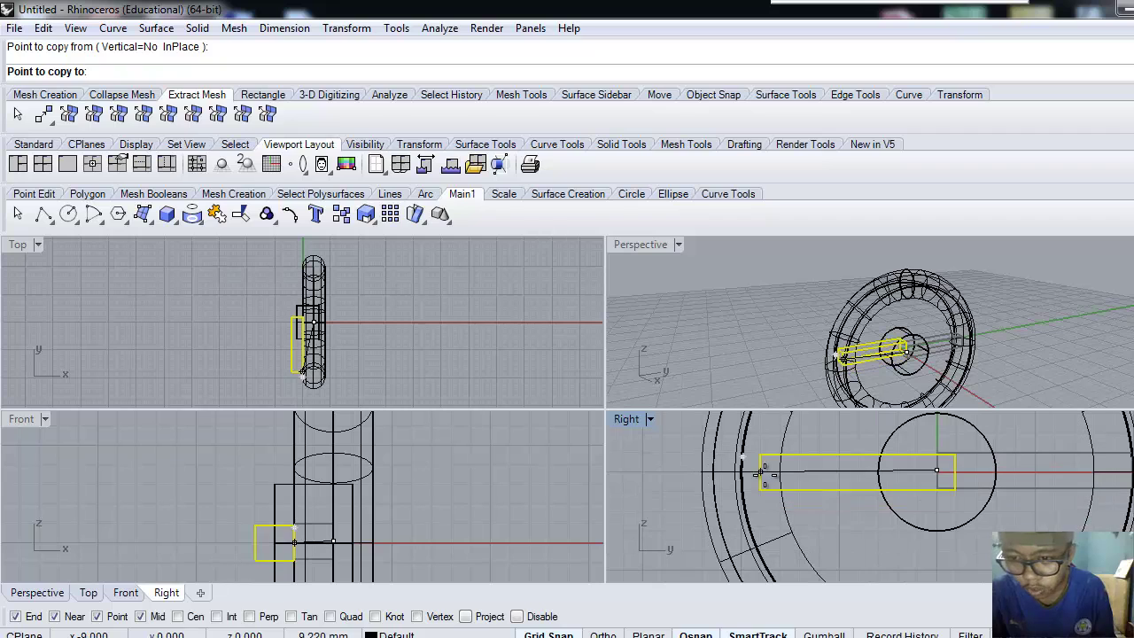
click(743, 471)
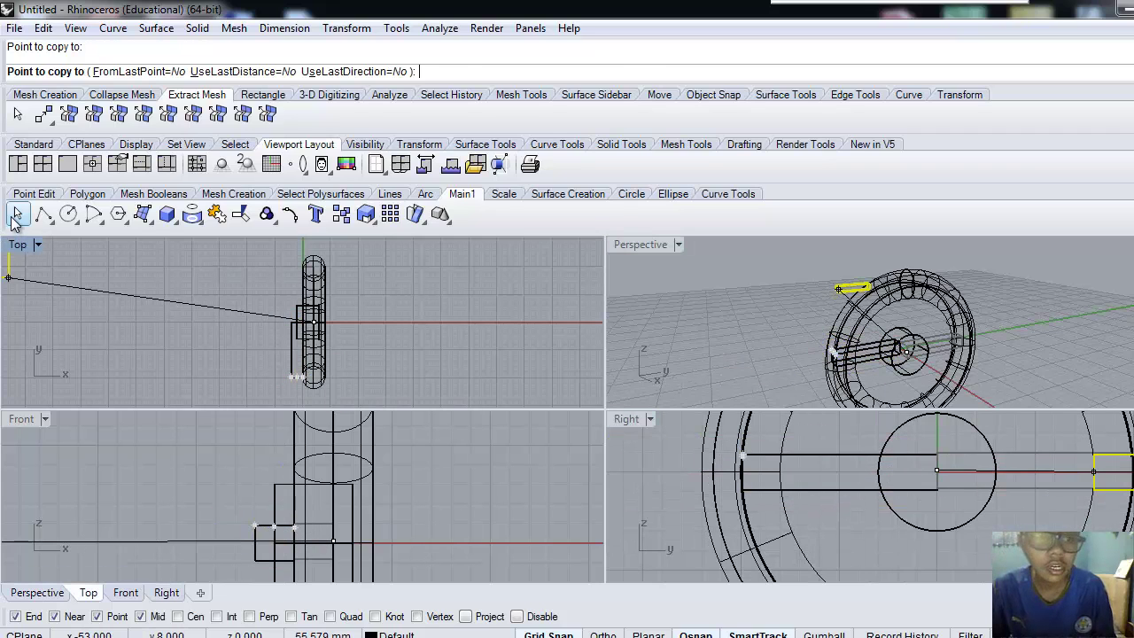
key(Return)
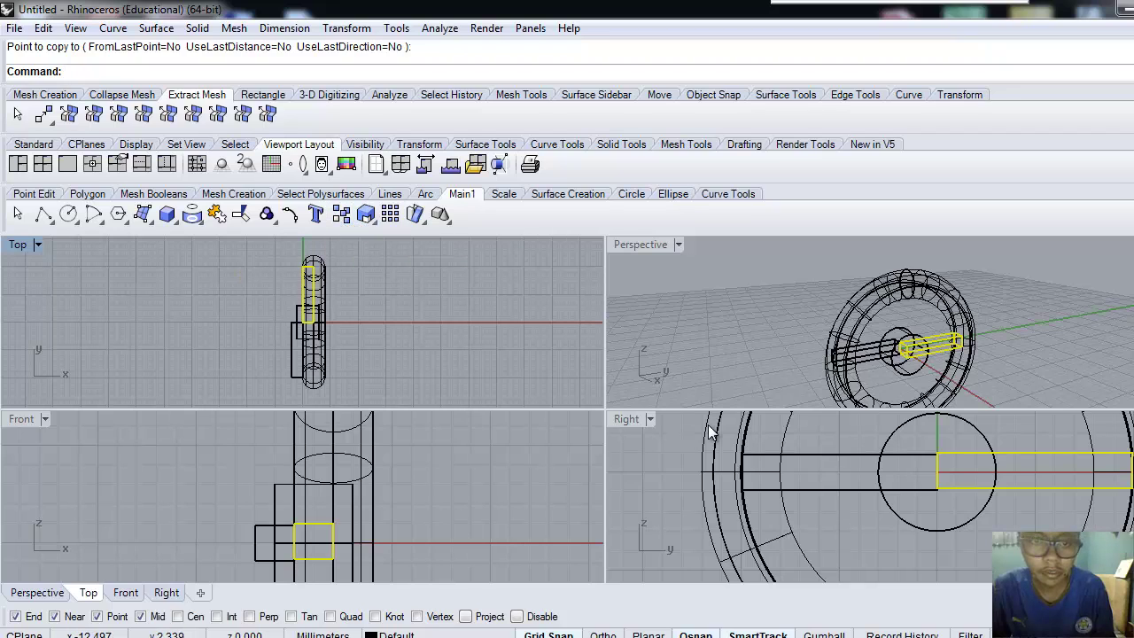
click(1018, 430)
Step: Create a vertical box spoke from the hub up towards the ring, about 2 mm wide, 8 mm tall and 2 mm thick
right_drag(1018, 429, 942, 518)
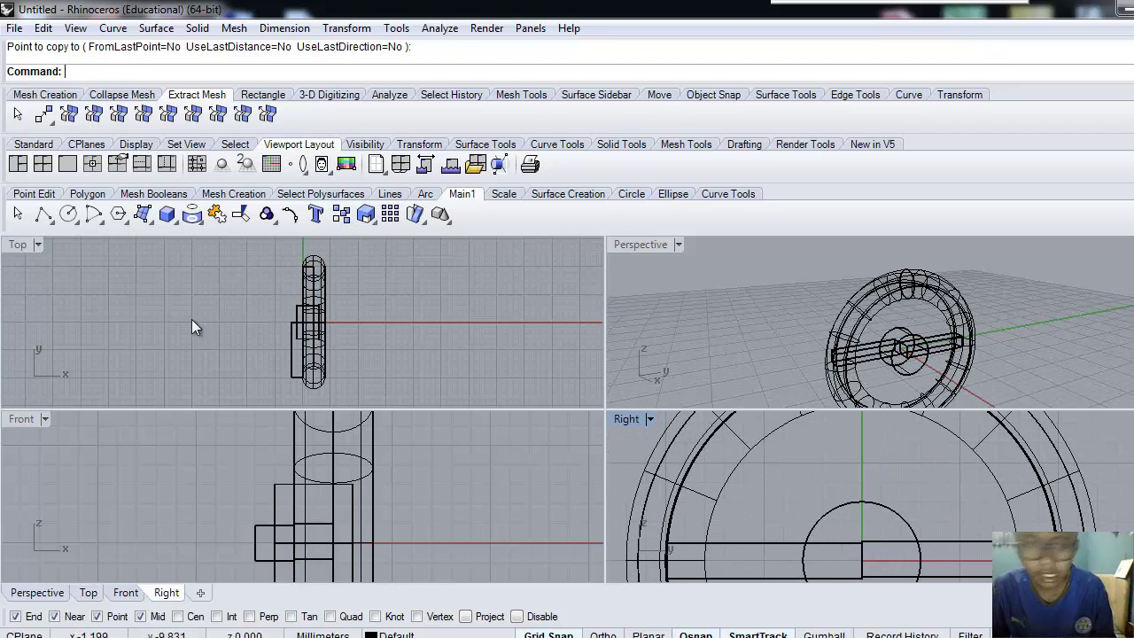
click(168, 216)
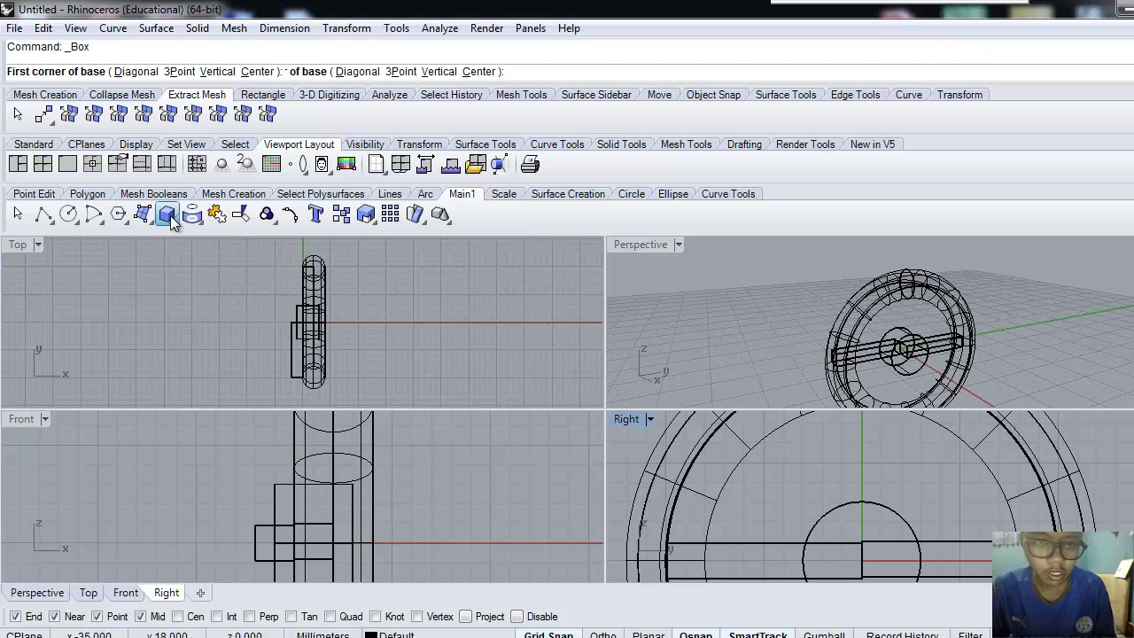
click(843, 541)
right_drag(898, 448, 900, 498)
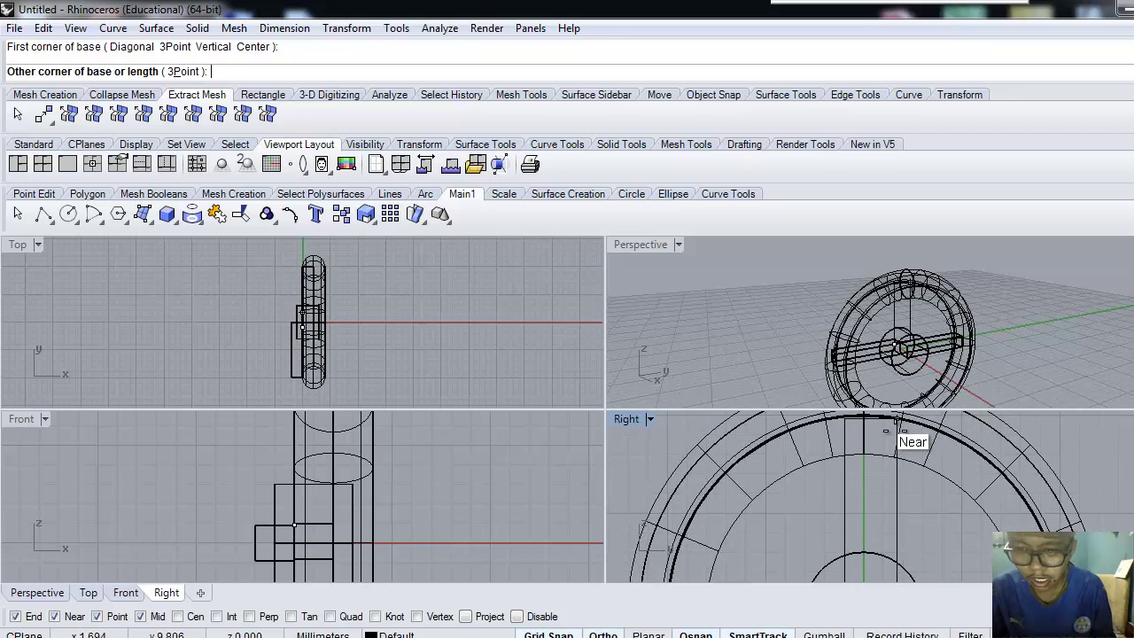
click(883, 434)
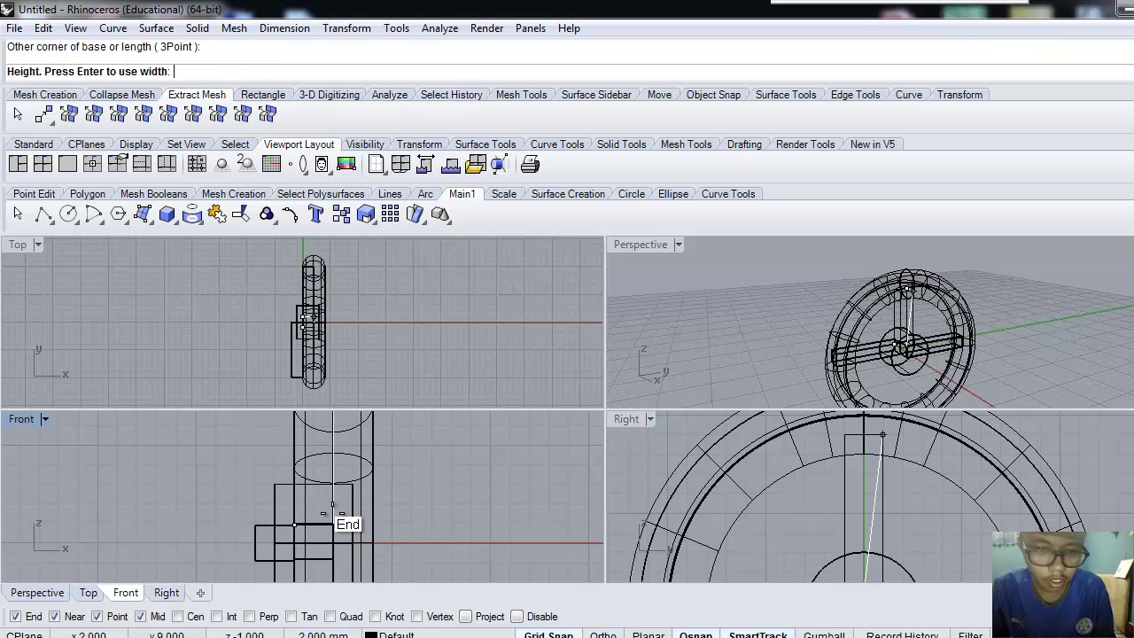
click(334, 518)
click(18, 215)
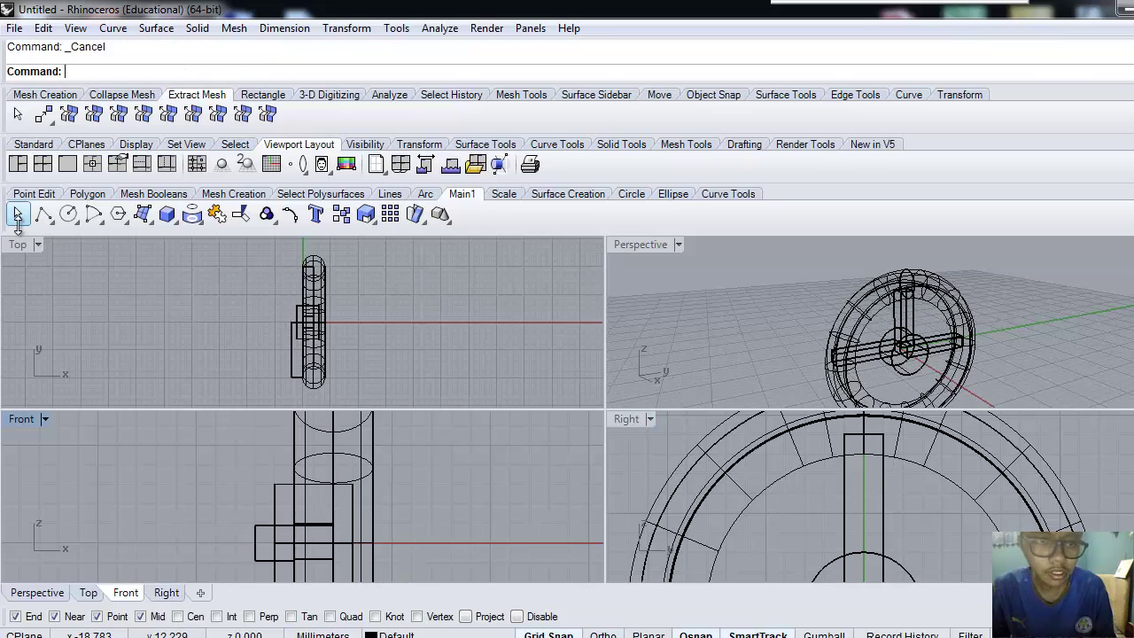
Step: Move the copied negative-Y spoke so its inner lower corner meets the matching corner of the positive-Y spoke, and deselect it
right_drag(925, 521, 916, 553)
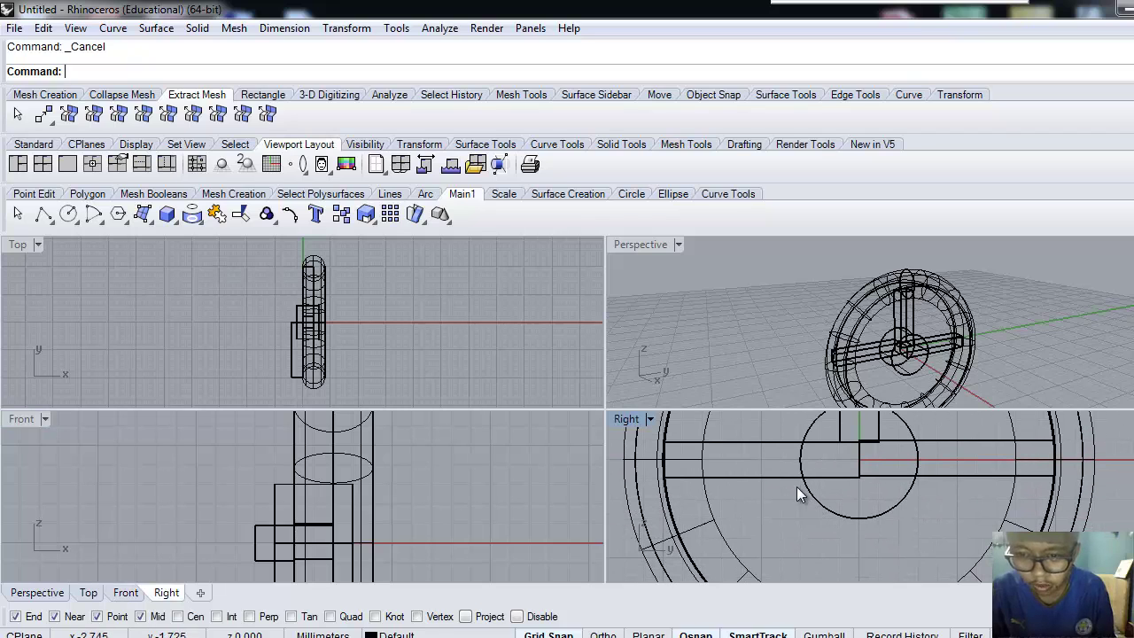
click(788, 477)
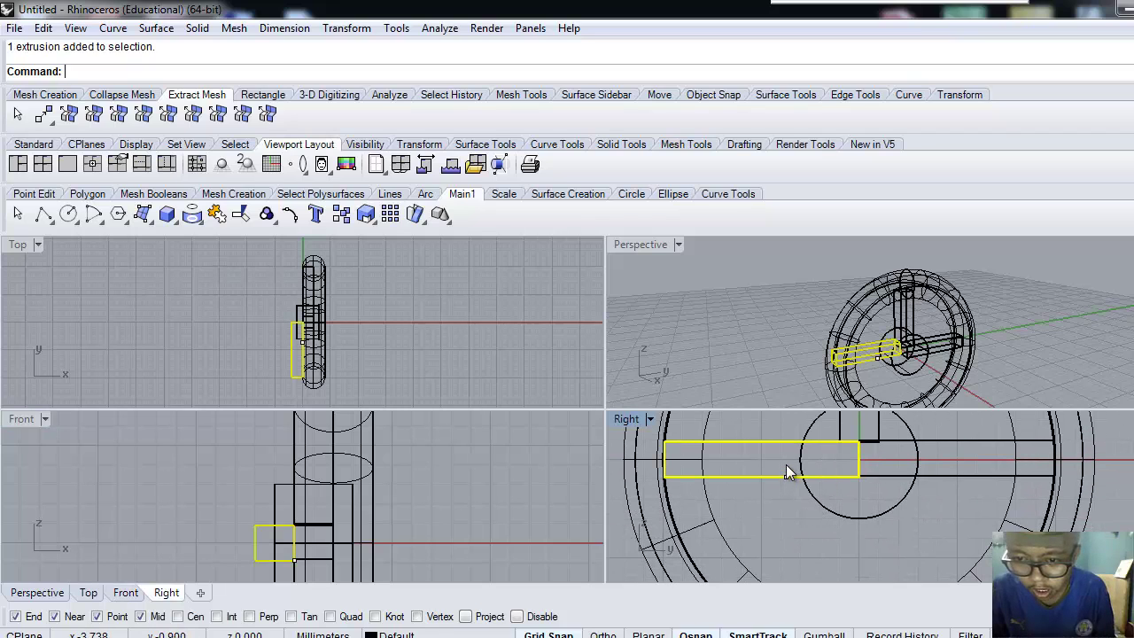
scroll(826, 465, up, 3)
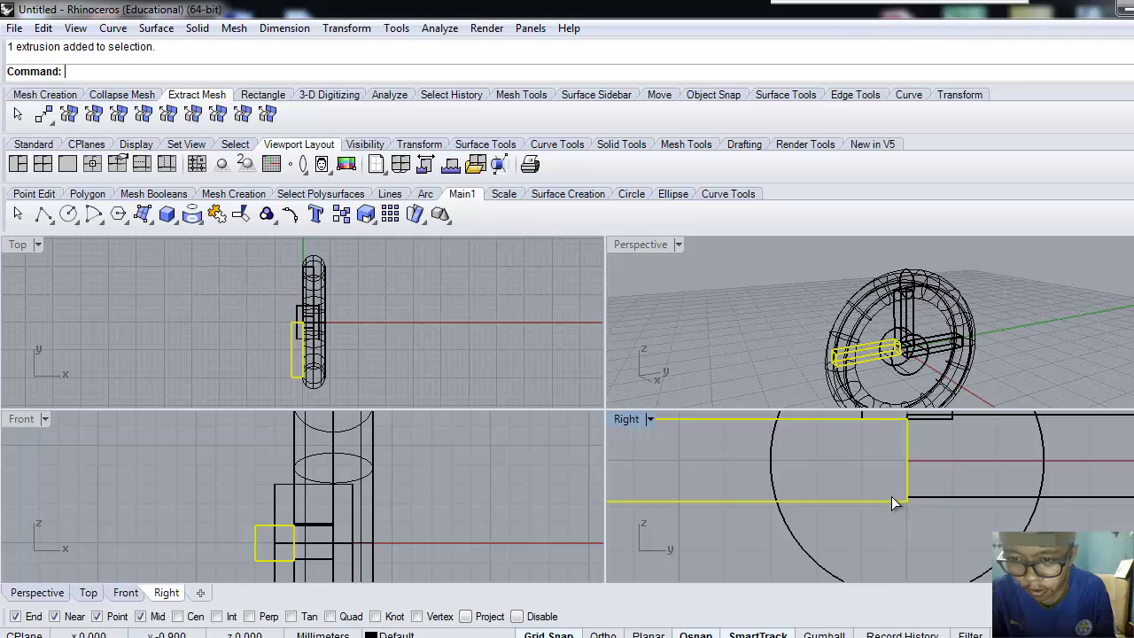
mouse_move(894, 497)
mouse_down()
mouse_move(889, 482)
mouse_move(891, 497)
mouse_move(903, 481)
mouse_move(904, 493)
mouse_up()
key(Escape)
scroll(883, 495, down, 3)
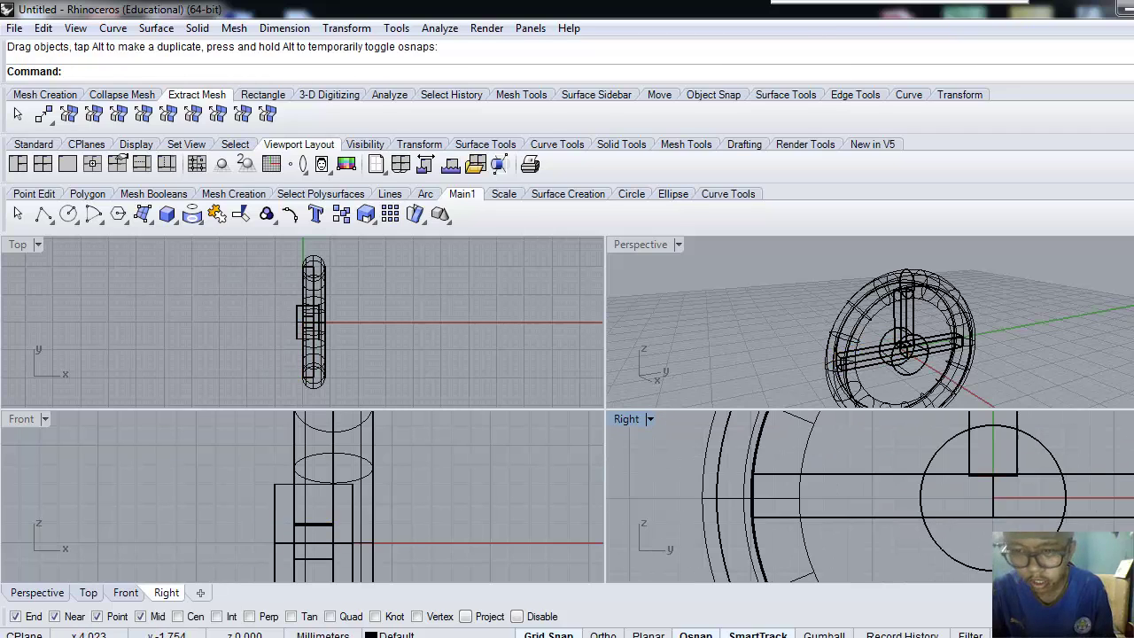
Step: Try to rotate the negative-Y spoke about its upper outer corner in the Right view, and undo the rotation
click(883, 487)
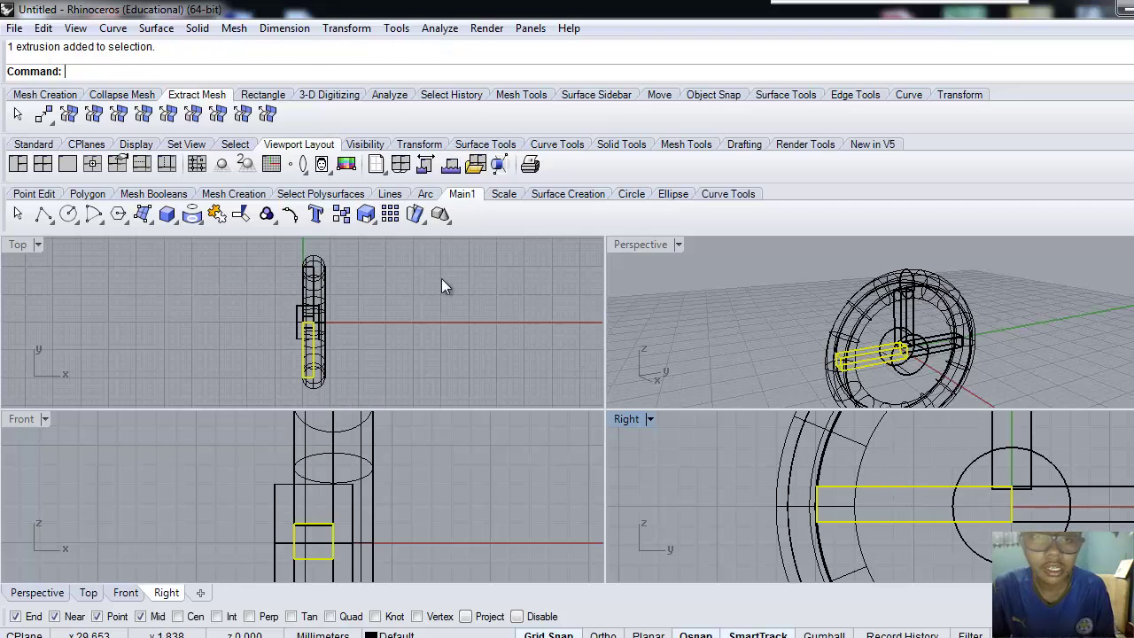
click(344, 29)
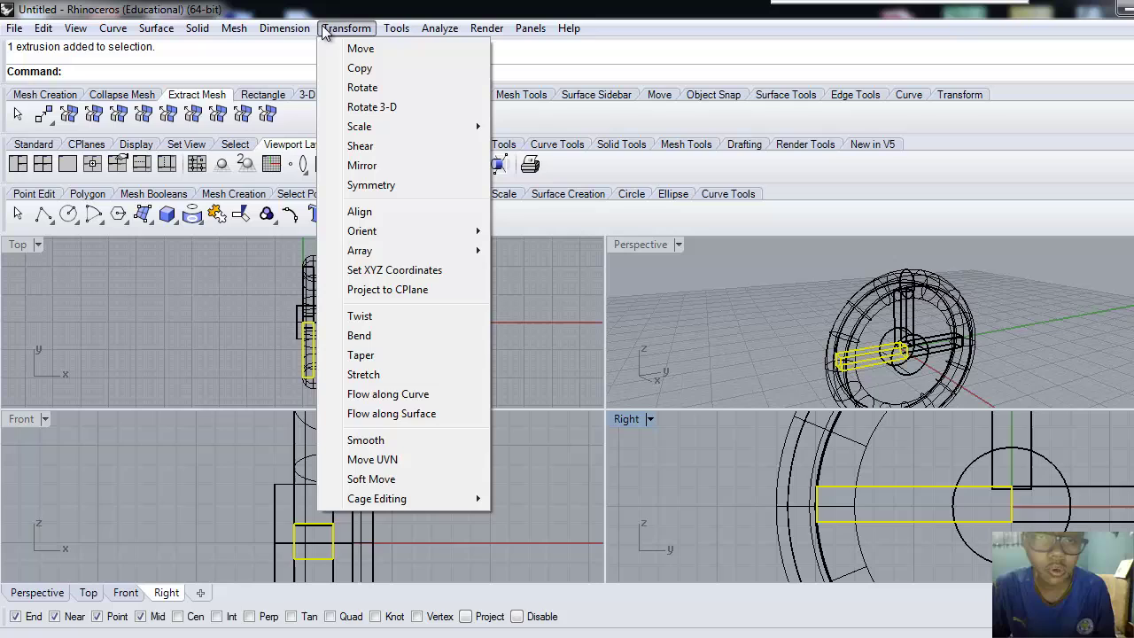
click(367, 86)
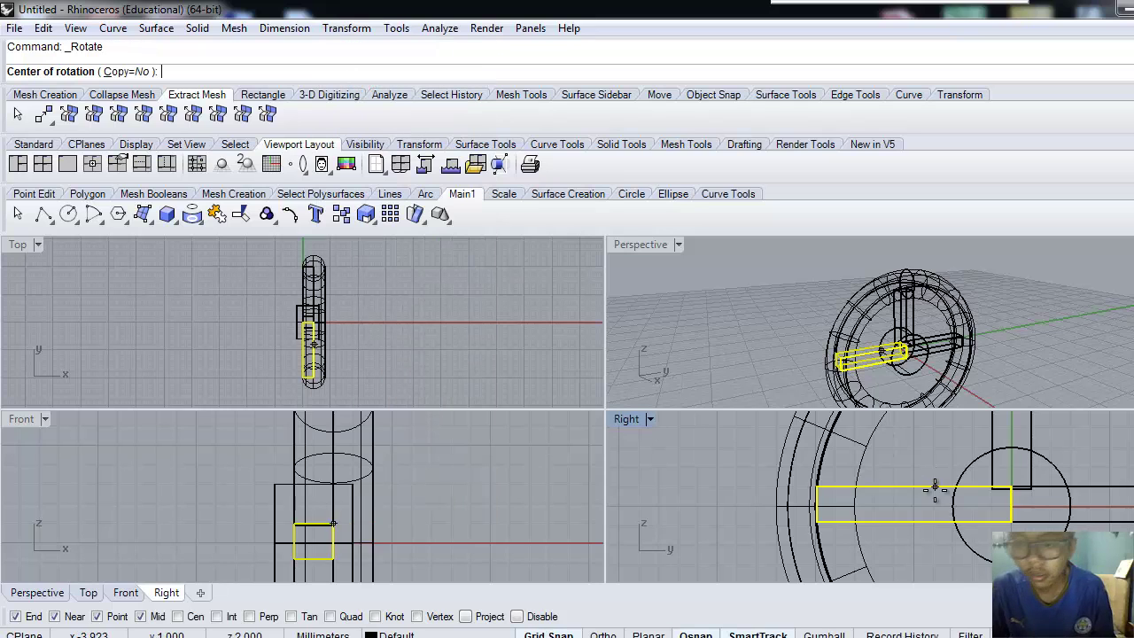
click(815, 487)
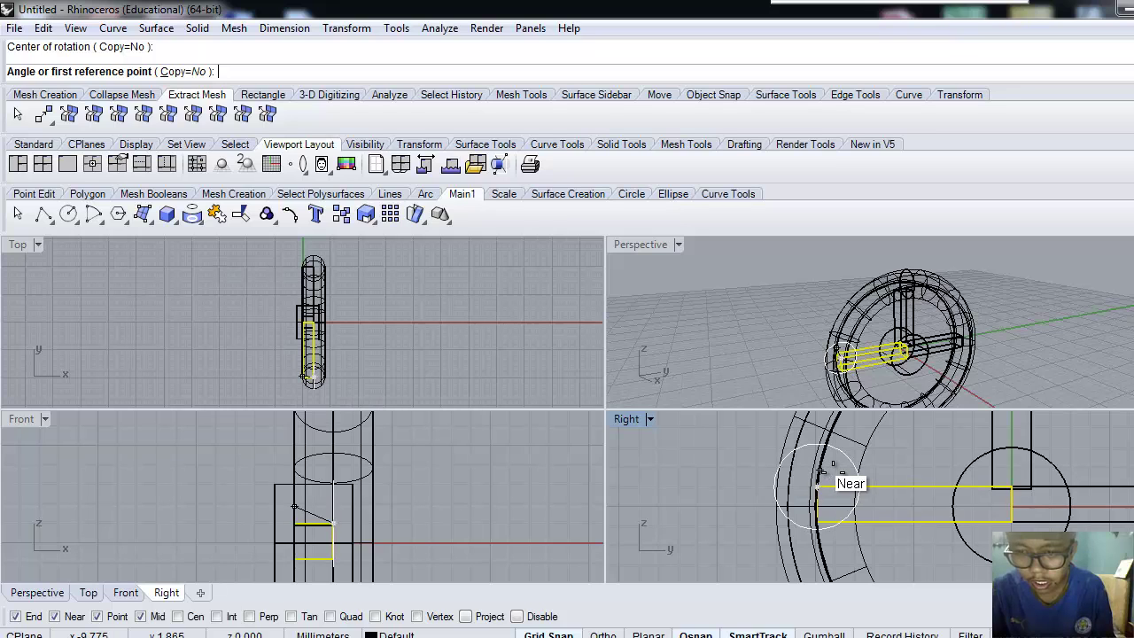
click(821, 473)
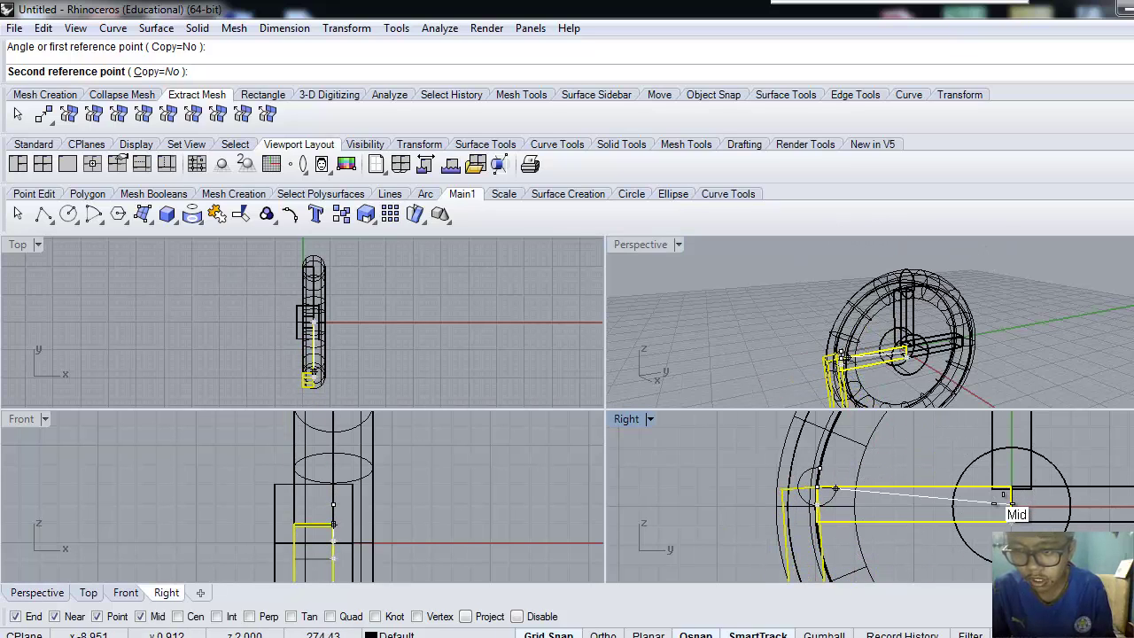
click(1004, 501)
click(43, 27)
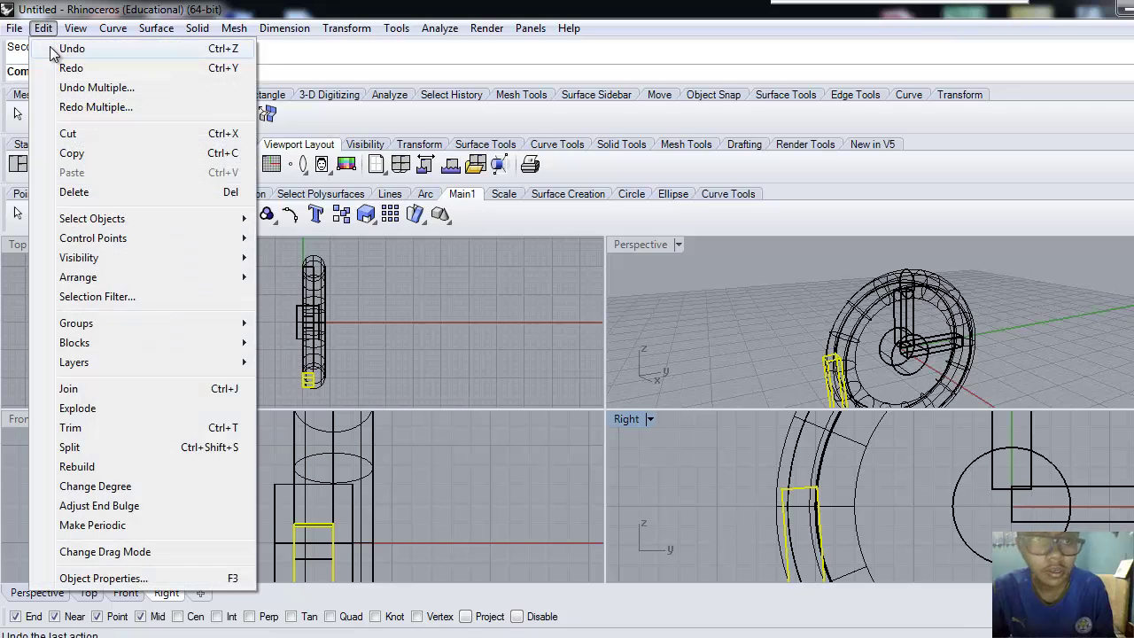
click(54, 51)
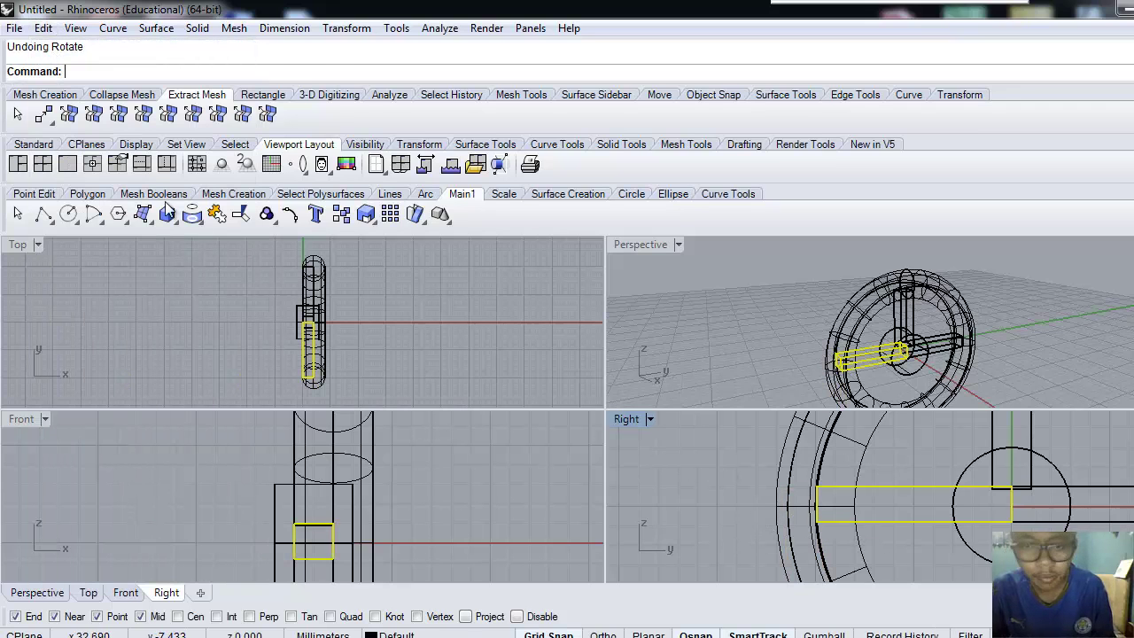
Step: Rotate the negative-Y spoke about its lower outer corner by about 17 degrees, raising its inner end in the Right view
click(345, 29)
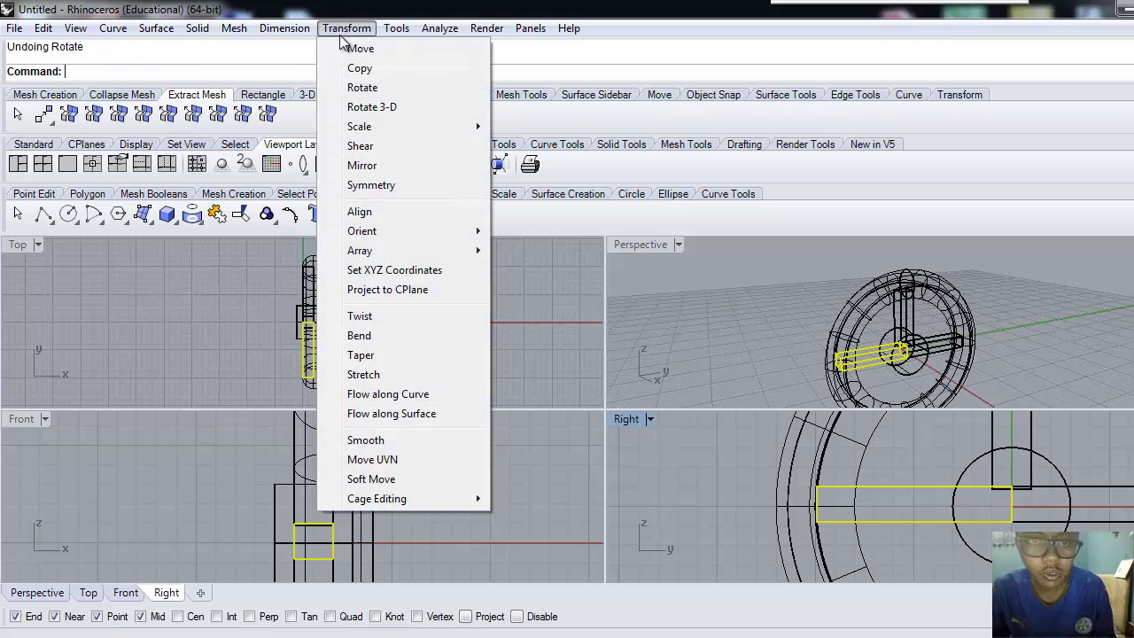
click(362, 87)
click(816, 521)
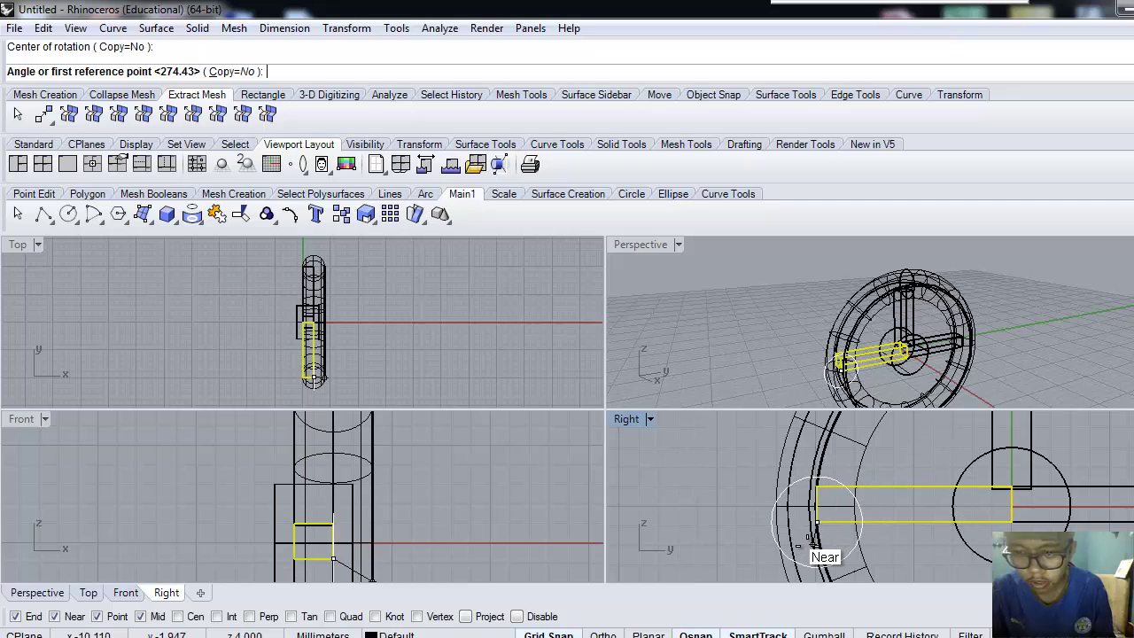
click(808, 536)
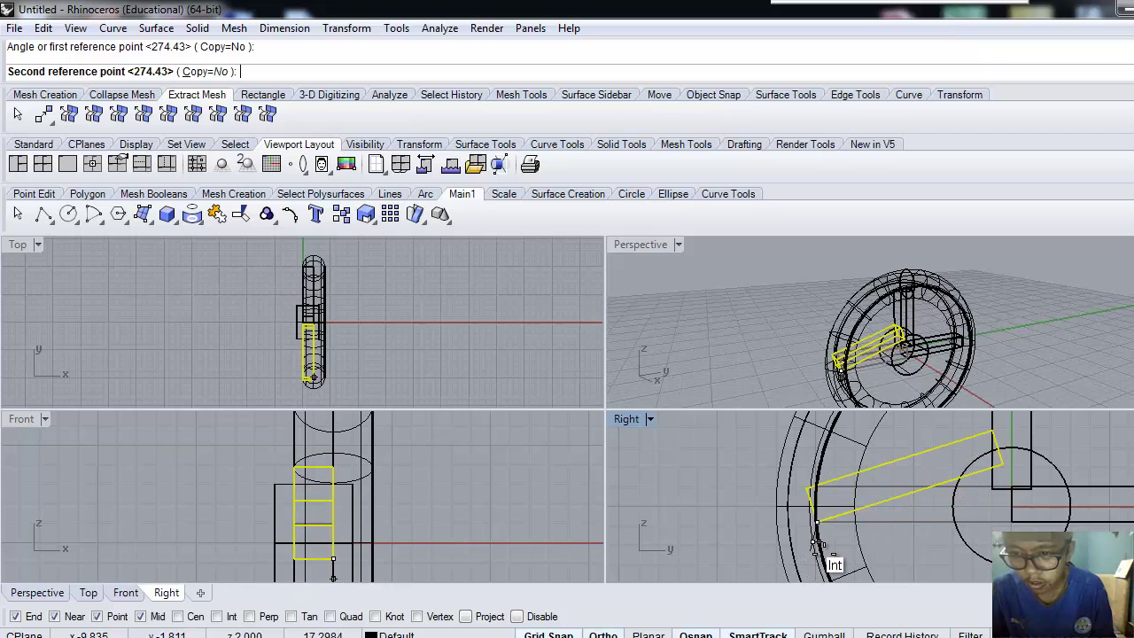
click(817, 544)
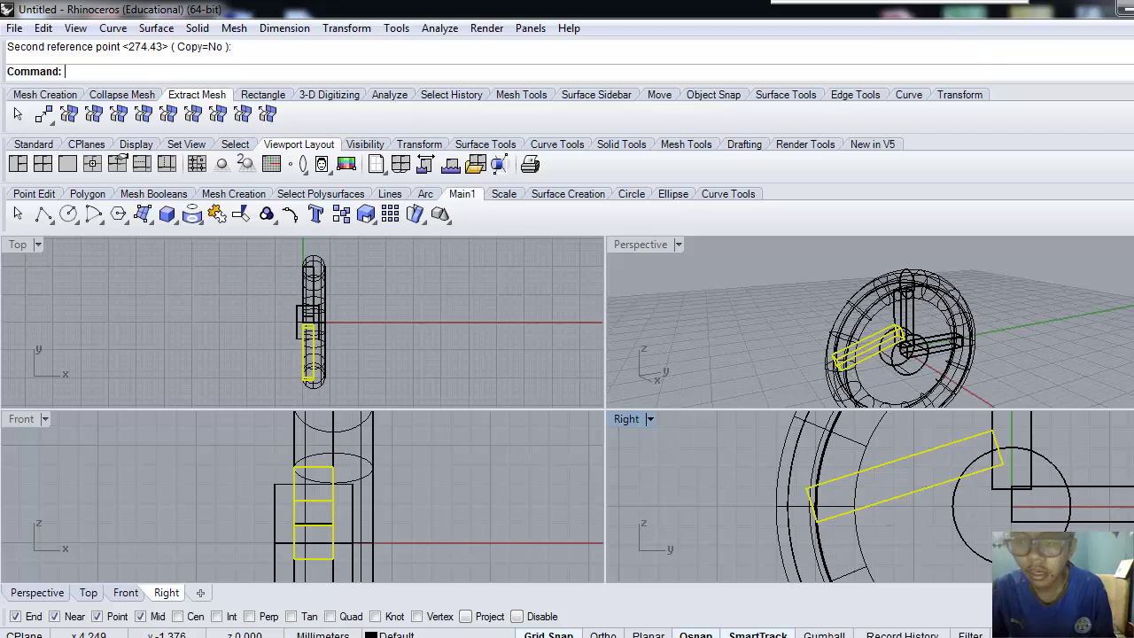
Step: Rotate the positive-Y spoke about its lower outer corner by about 20 degrees, raising its inner end in the Right view
click(1106, 523)
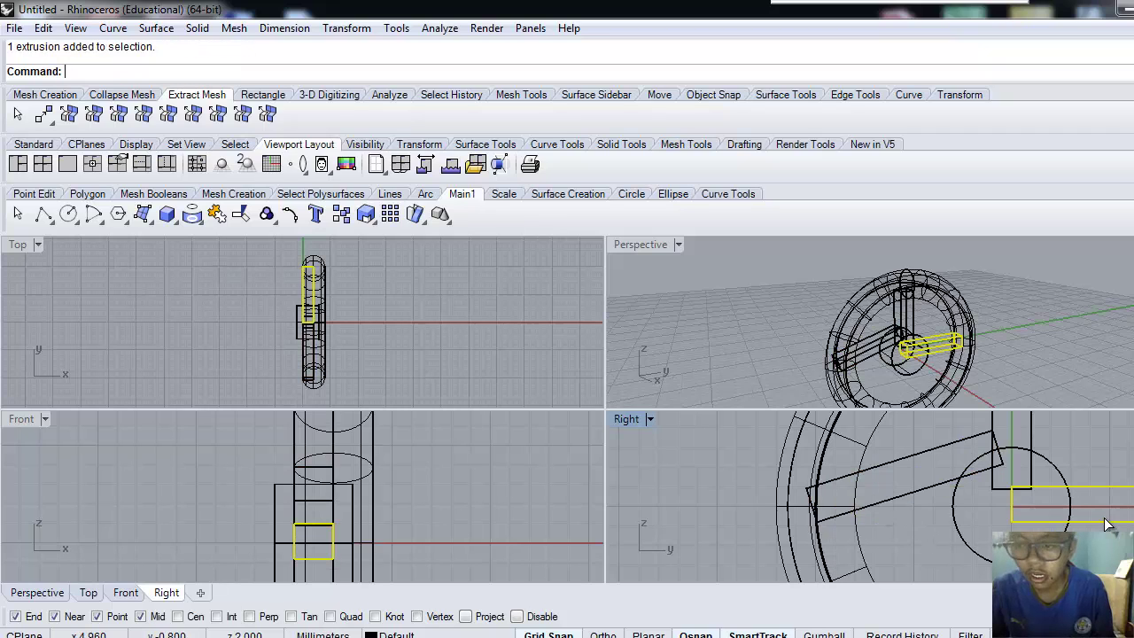
click(345, 29)
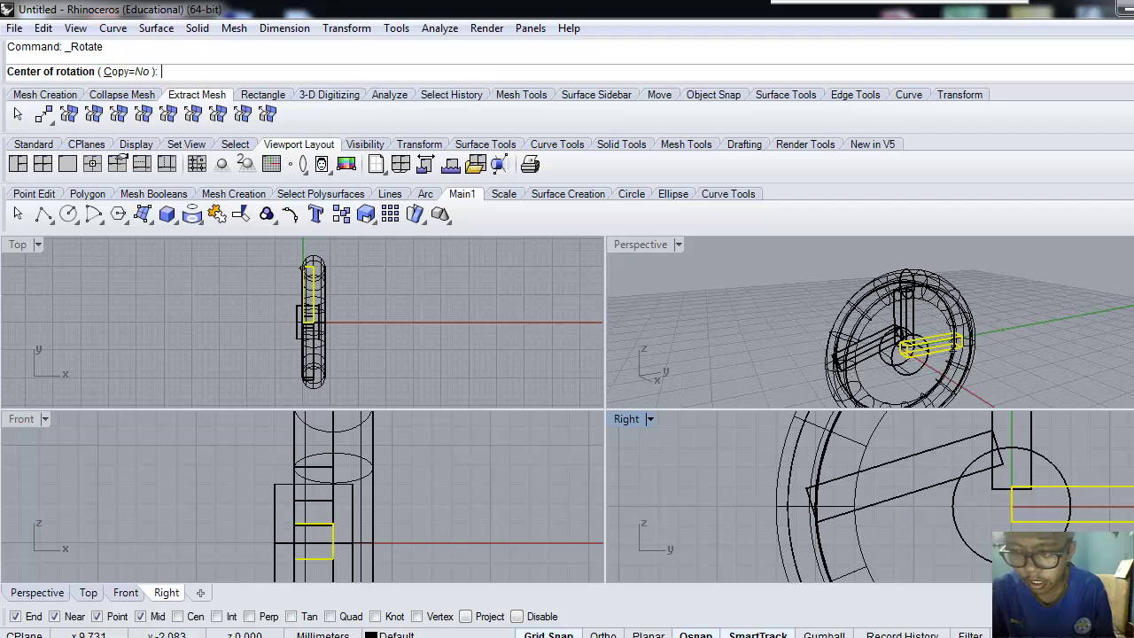
key(Right)
key(Right)
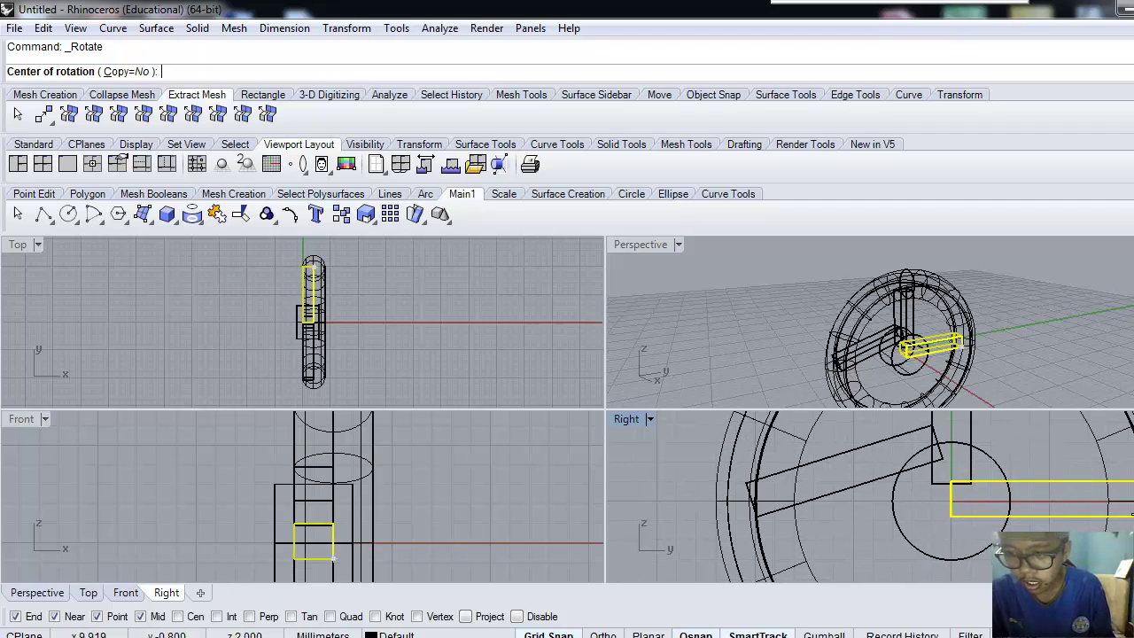
click(313, 264)
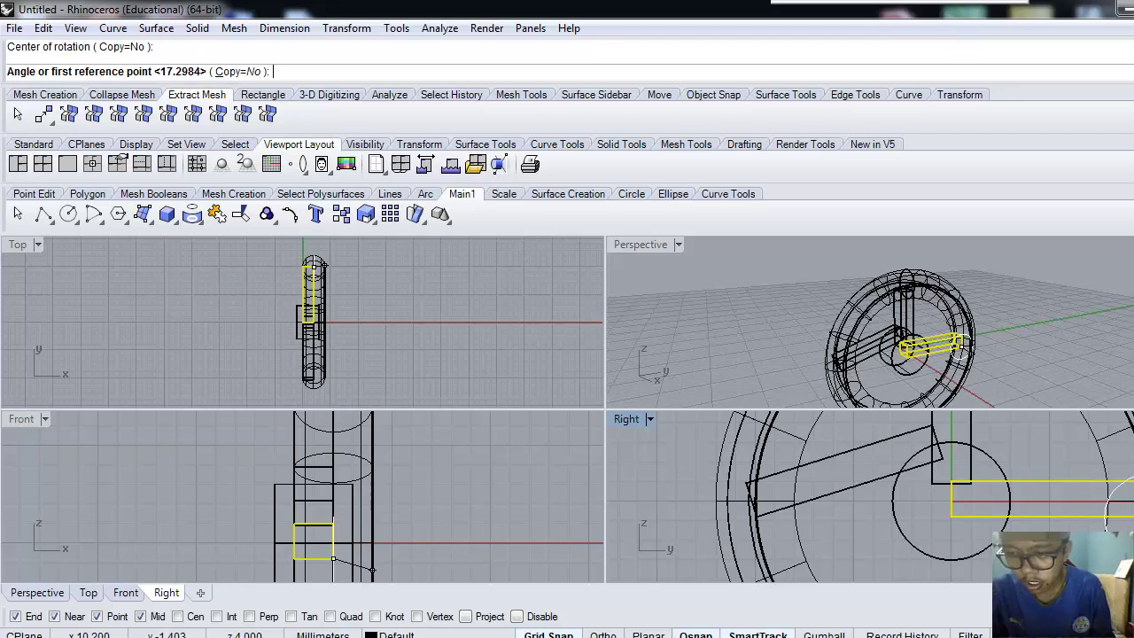
click(962, 344)
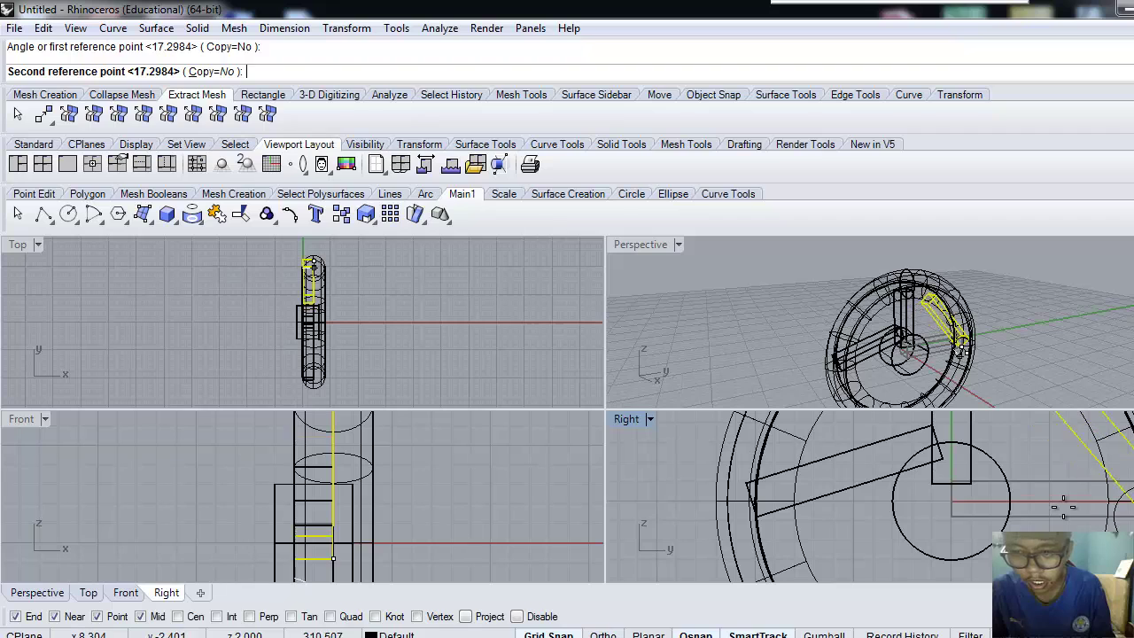
scroll(974, 462, up, 1)
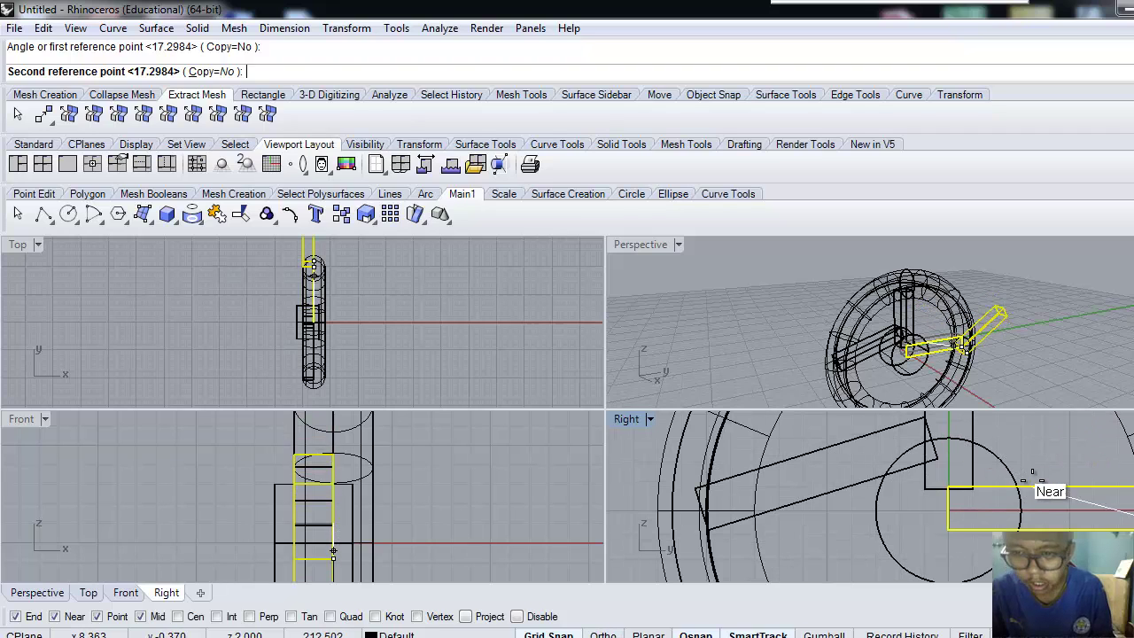
scroll(1032, 474, down, 1)
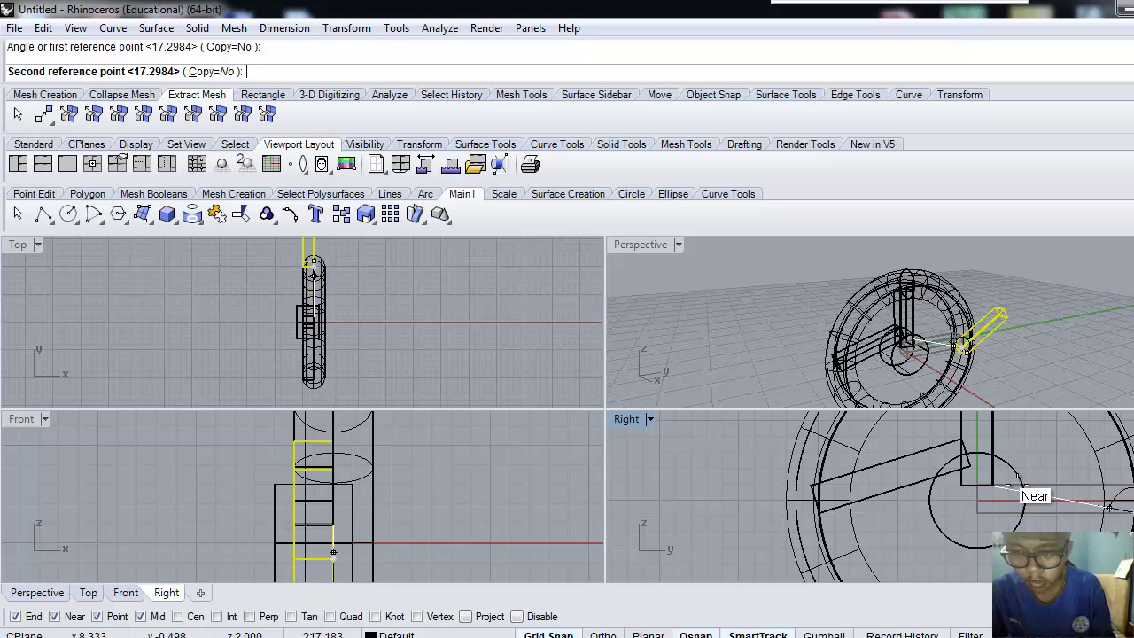
scroll(1068, 492, down, 3)
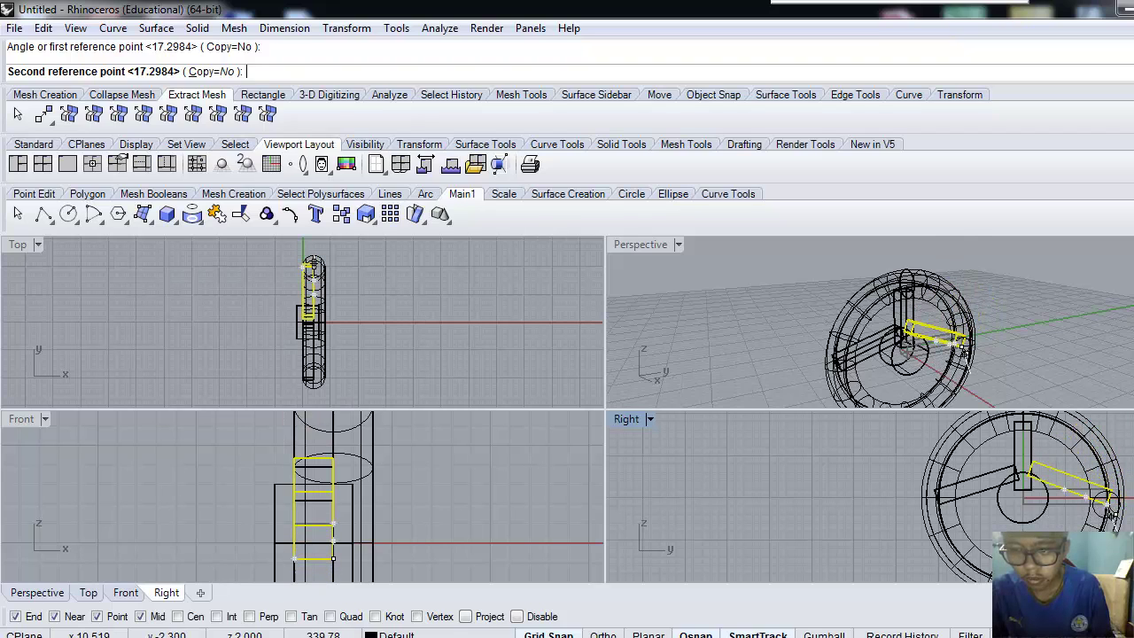
click(1110, 512)
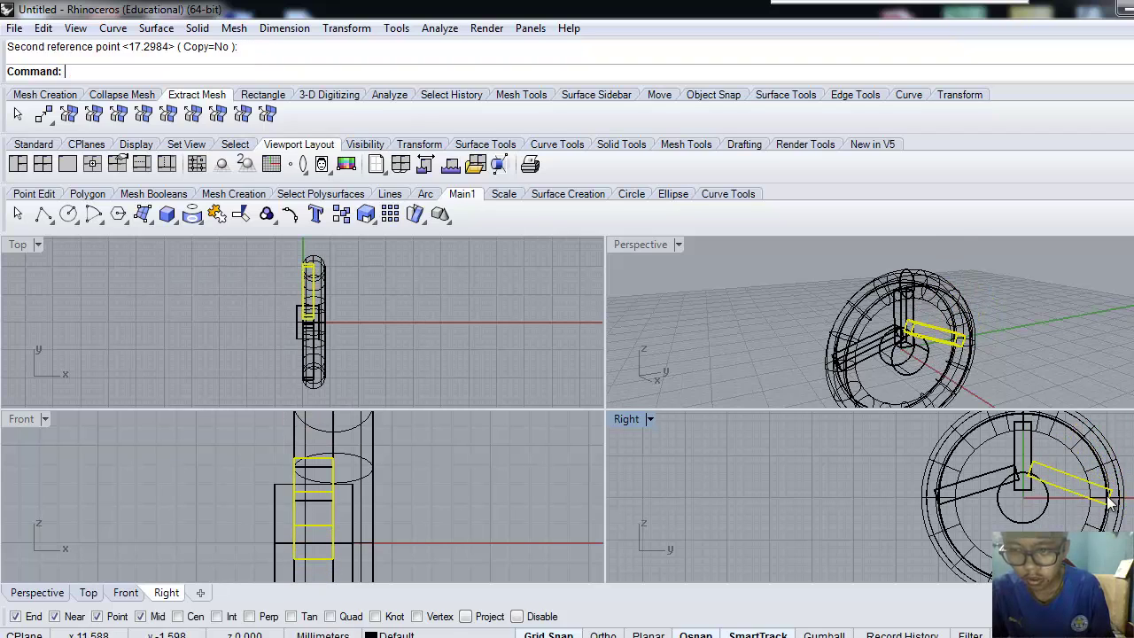
Step: Move the rotated positive-Y spoke straight down about 3 mm in the Right view, bringing its inner end into the hub
scroll(1064, 485, up, 2)
scroll(1023, 483, up, 2)
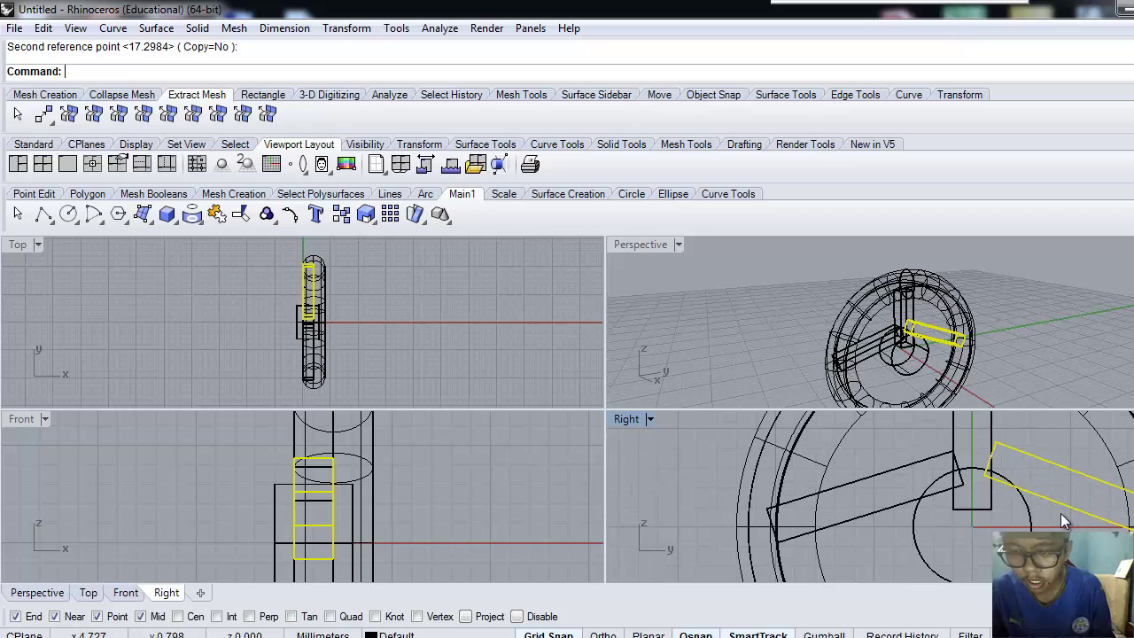
drag(1079, 512, 1078, 565)
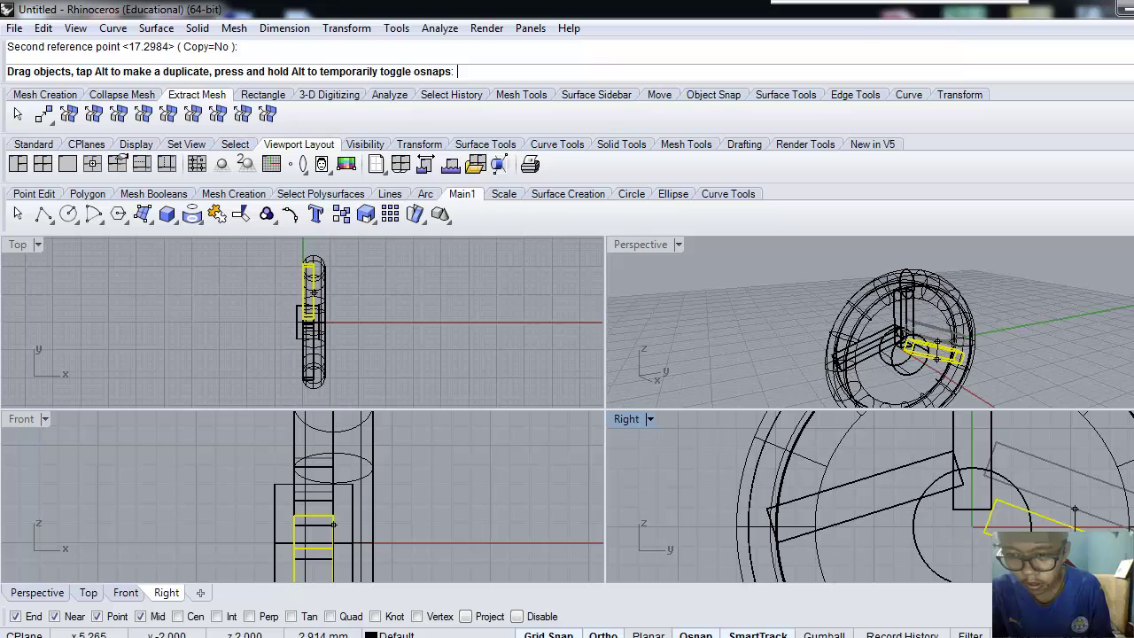
mouse_move(1074, 511)
mouse_down()
mouse_move(1075, 529)
mouse_move(1075, 510)
mouse_up()
scroll(1075, 509, up, 3)
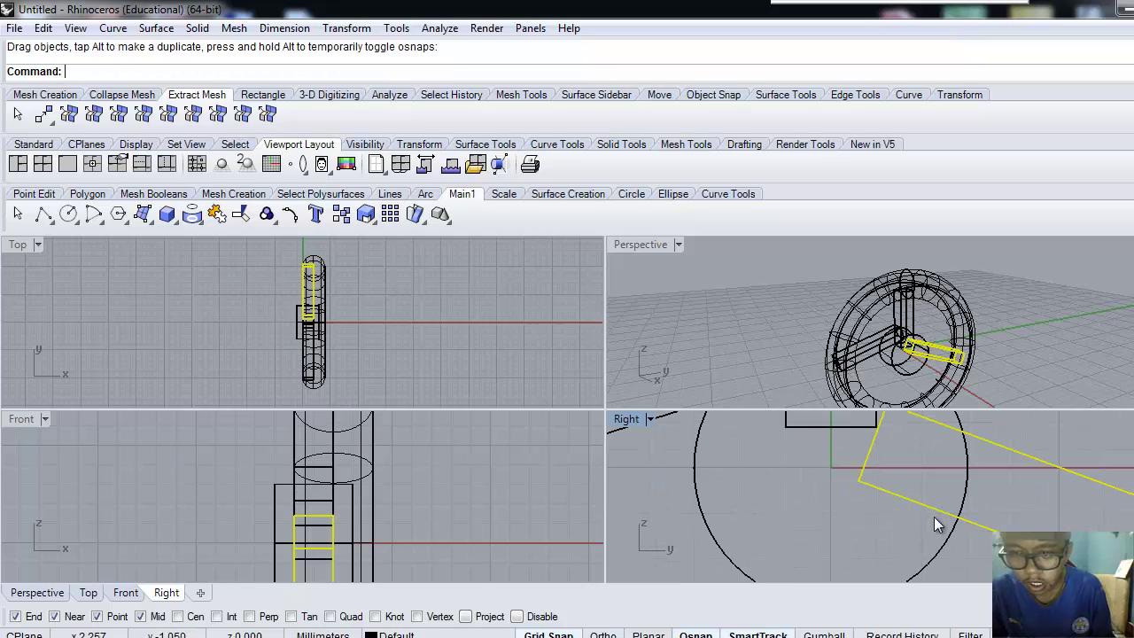
drag(942, 519, 930, 536)
scroll(844, 482, up, 2)
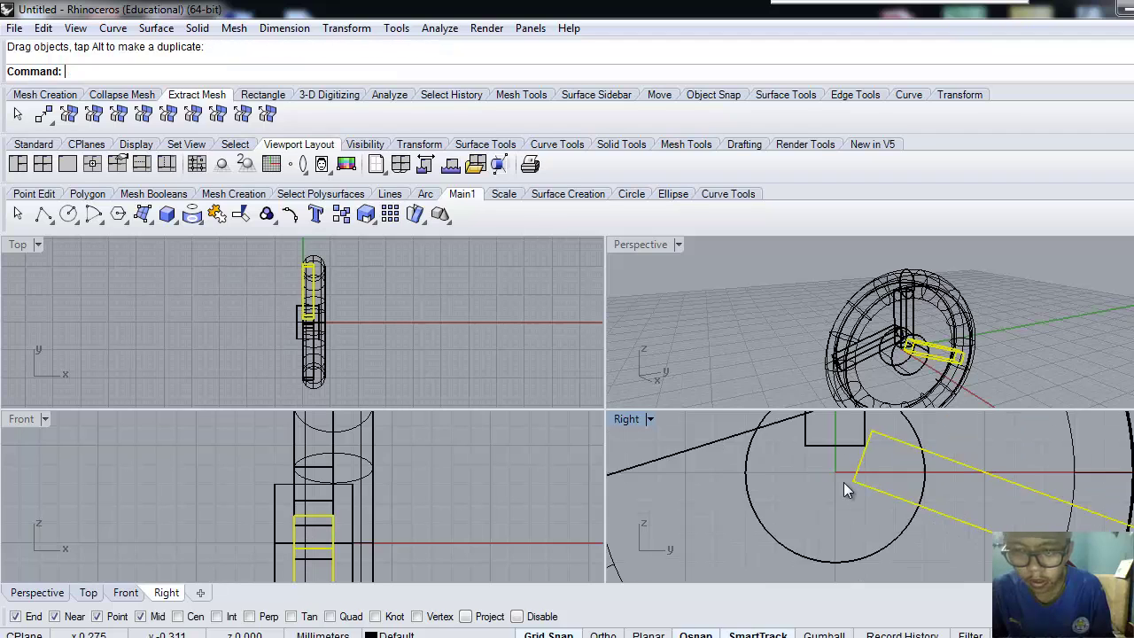
Step: Reposition the two slanted spokes in the Right view so their inner lower corners meet near the hub's centre, and clear the selection
click(798, 433)
drag(797, 433, 850, 484)
scroll(851, 464, up, 5)
scroll(852, 483, down, 5)
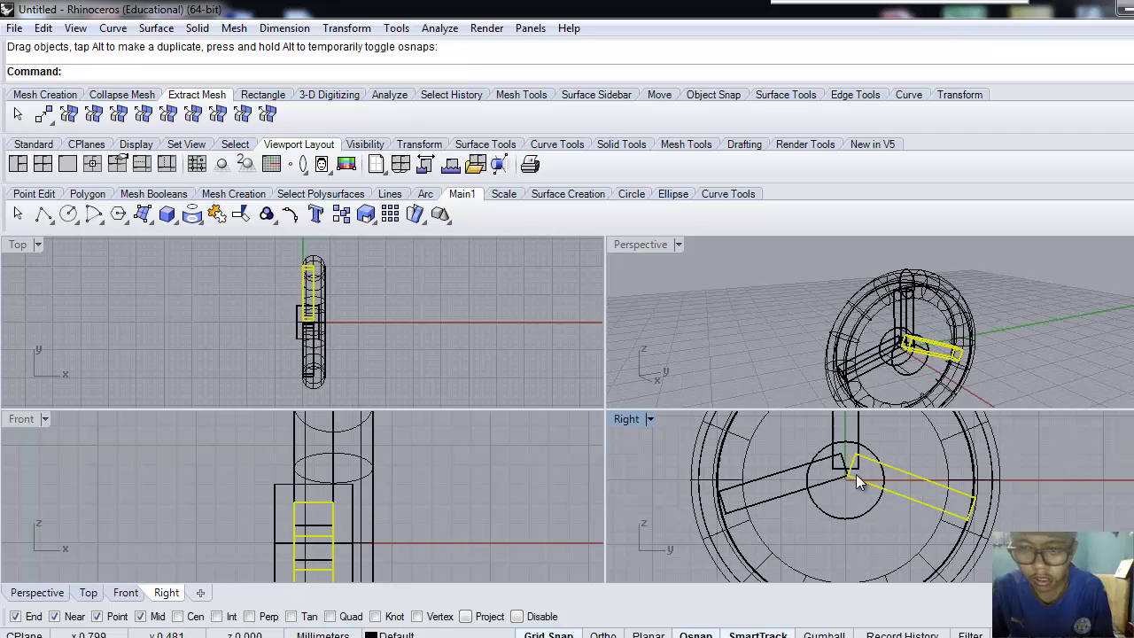
click(927, 450)
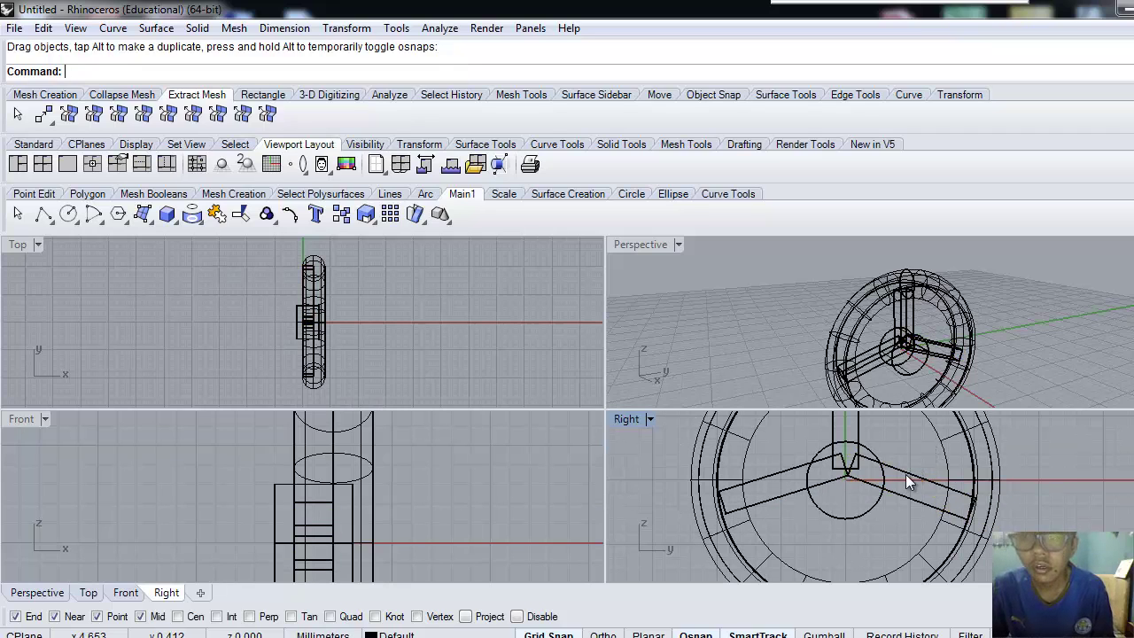
Step: Split the positive-Y spoke using the hub cylinder and the inner ring surface as cutting objects
click(905, 475)
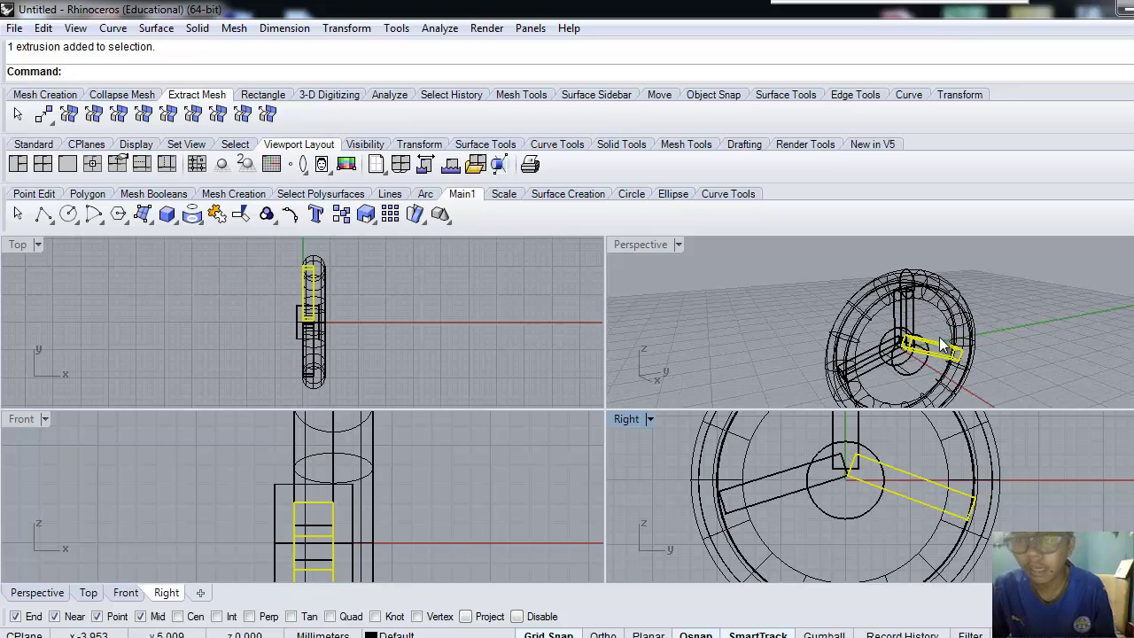
text(S)
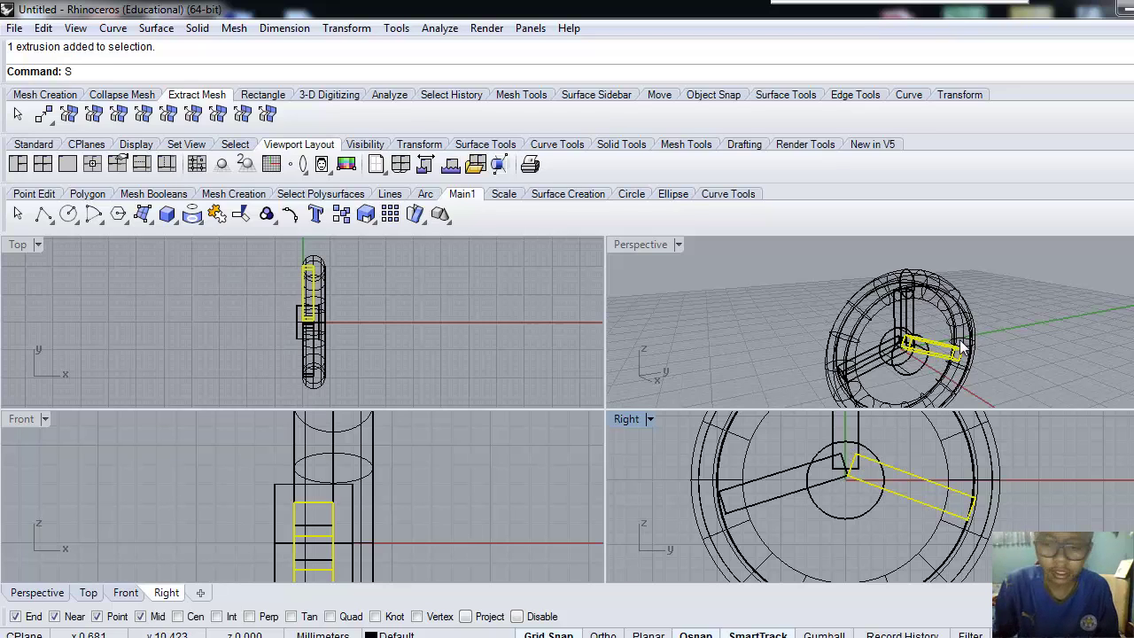
text(pl)
key(Return)
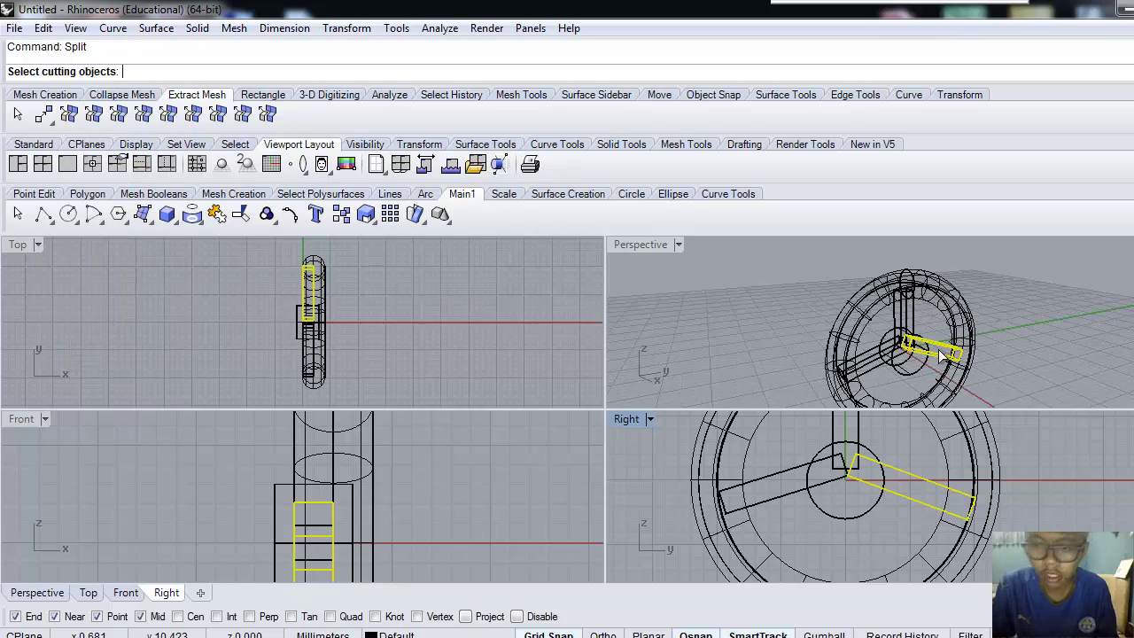
click(872, 508)
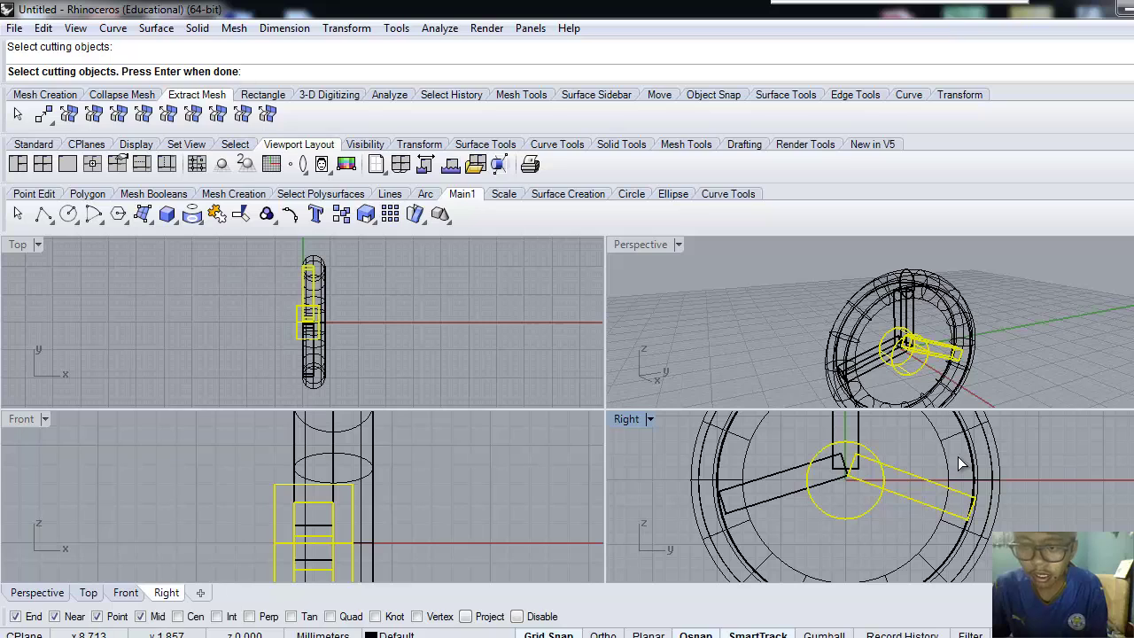
key(Return)
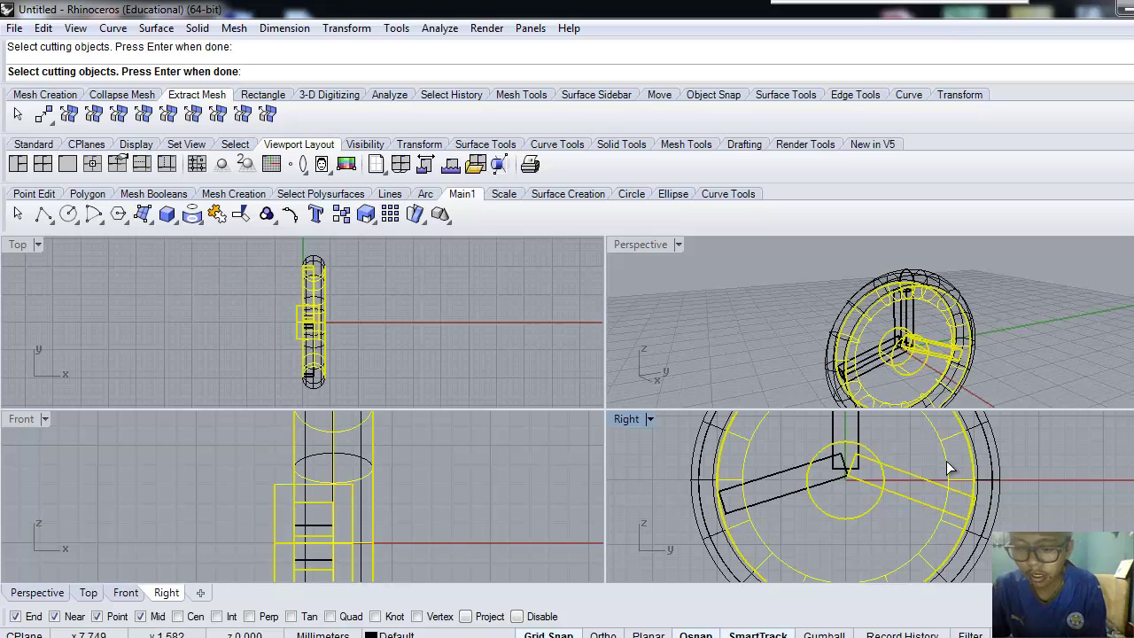
click(910, 443)
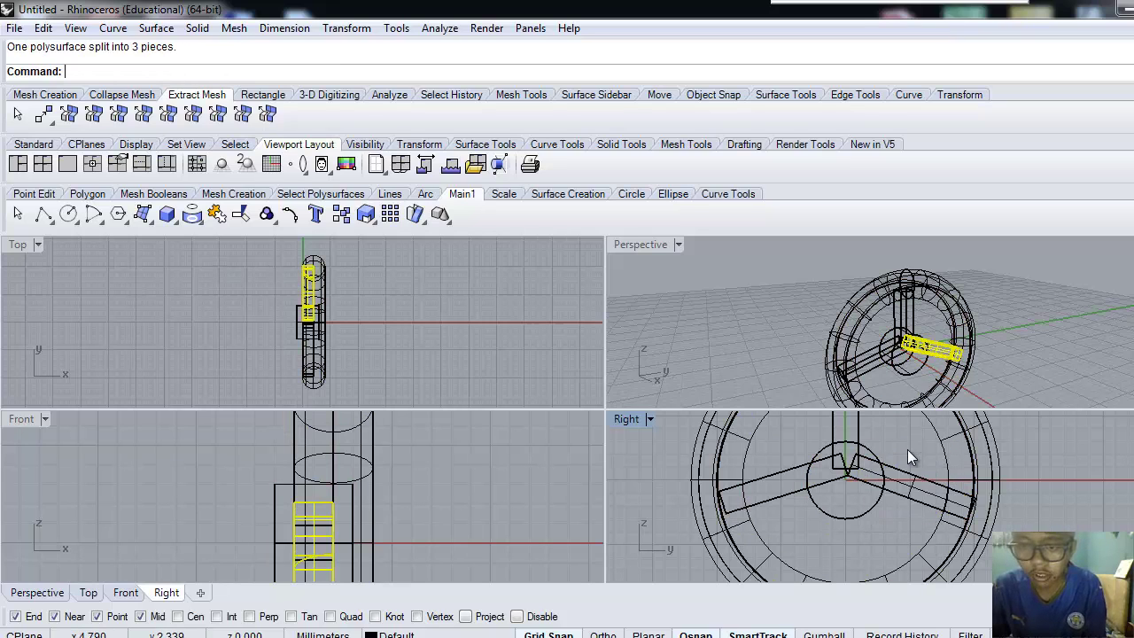
Step: Split the vertical spoke using the hub cylinder and the inner ring surface as cutting objects
click(853, 427)
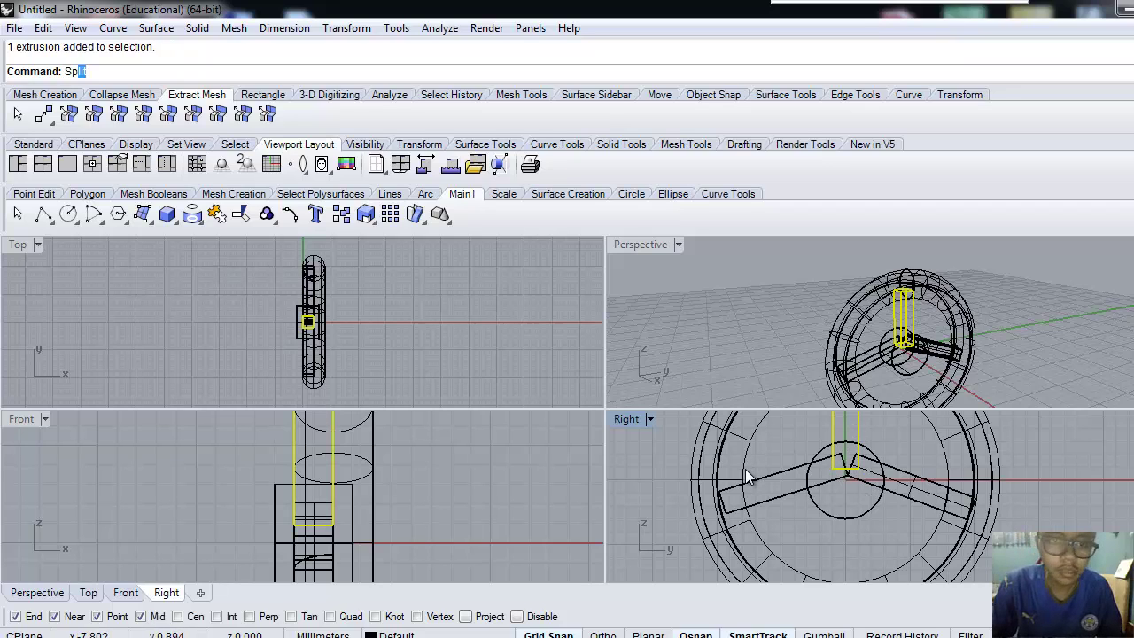
key(Return)
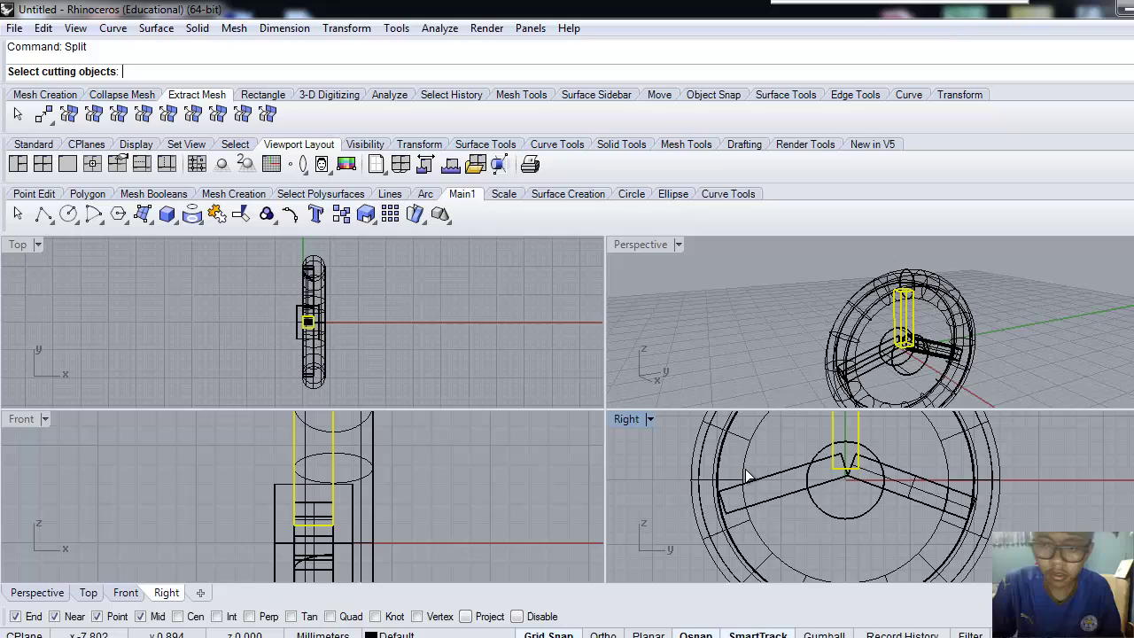
click(841, 520)
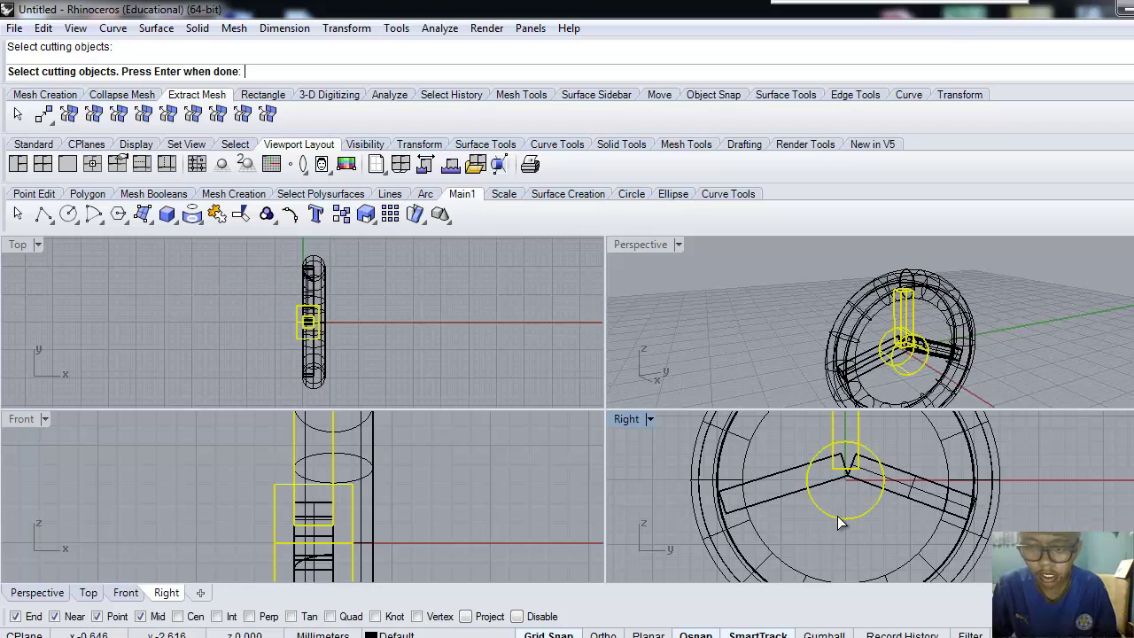
click(948, 453)
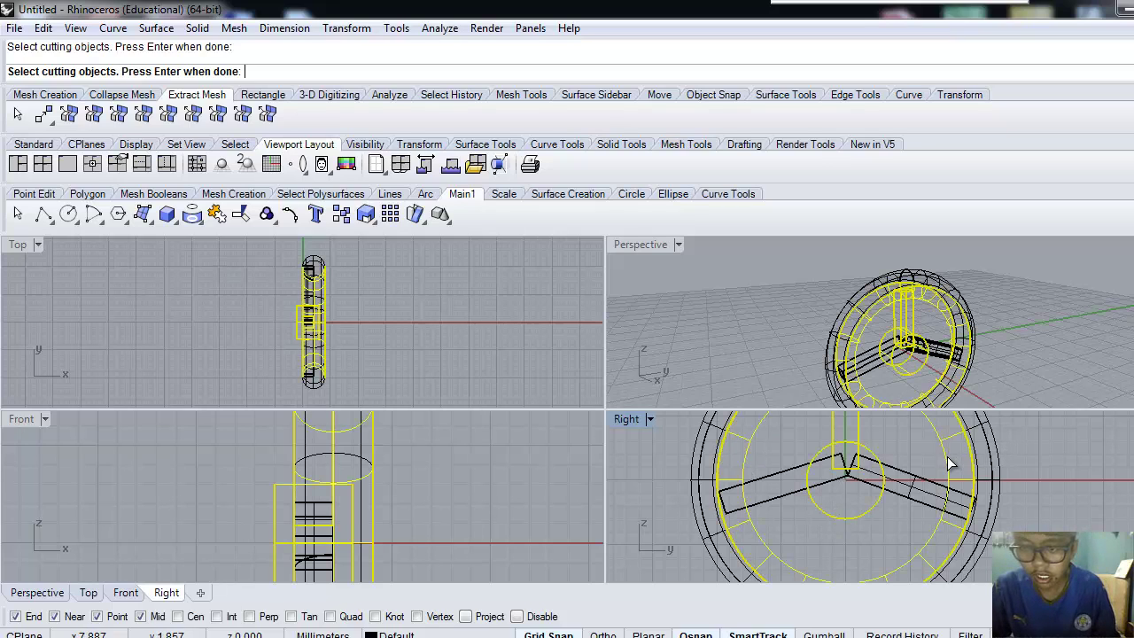
key(Return)
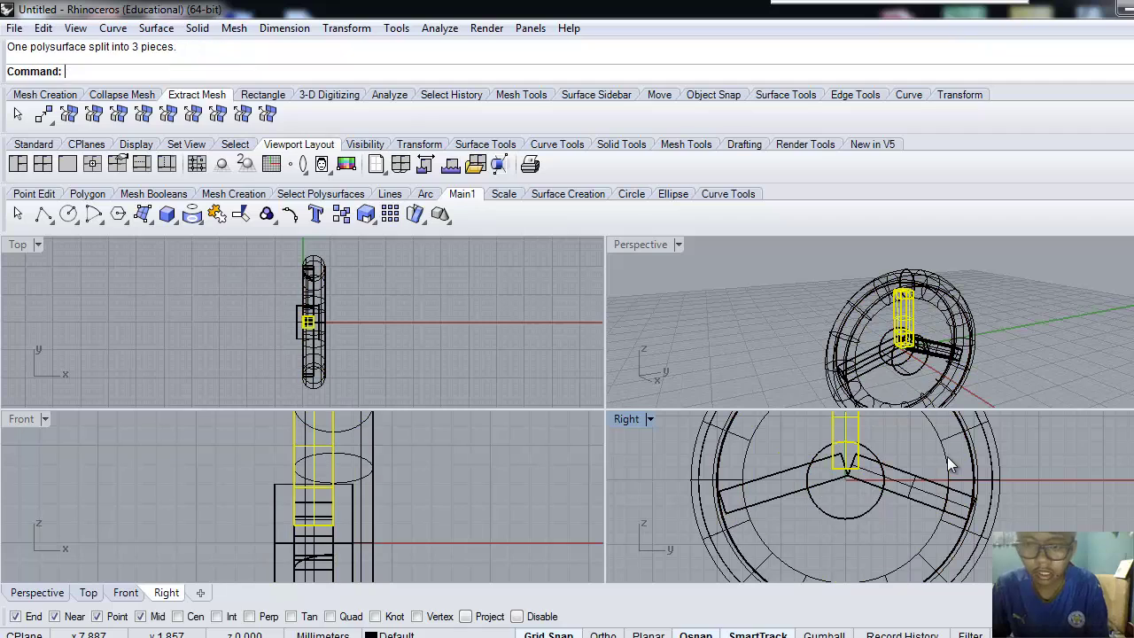
Step: Split the negative-Y spoke using the inner ring surface and the hub cylinder as cutting objects, and clear the selection
click(795, 486)
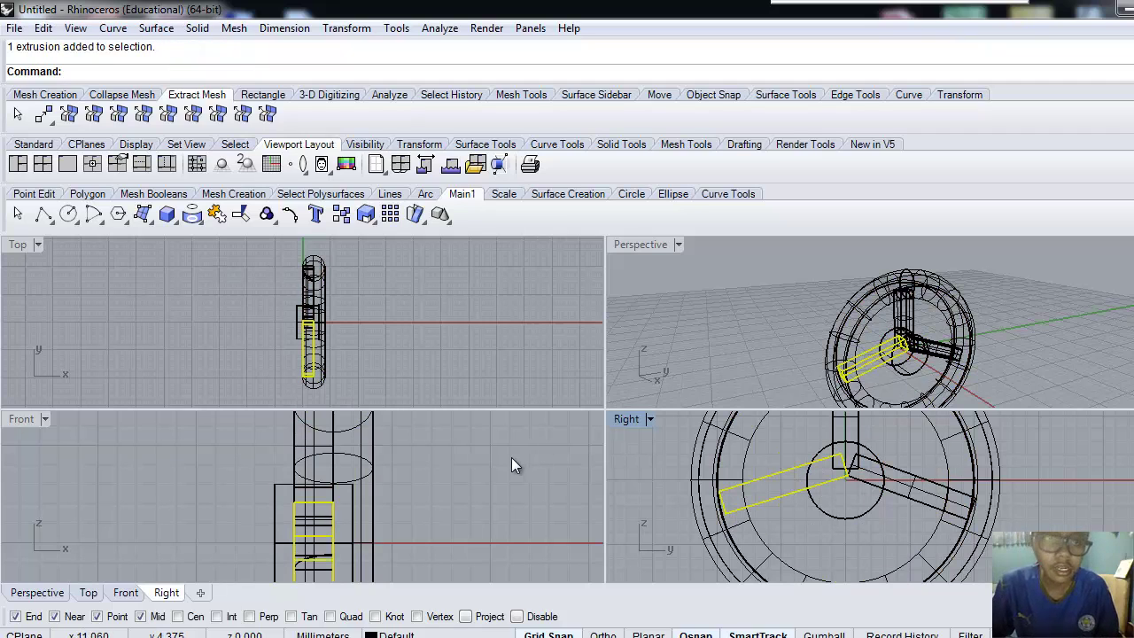
text(Split)
key(Return)
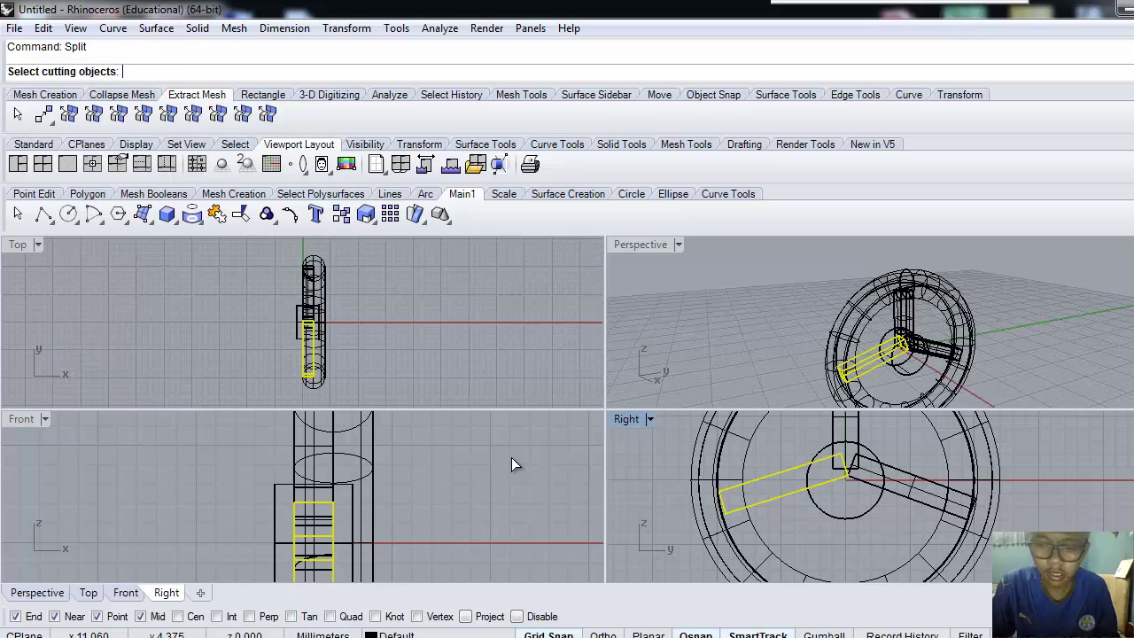
click(741, 450)
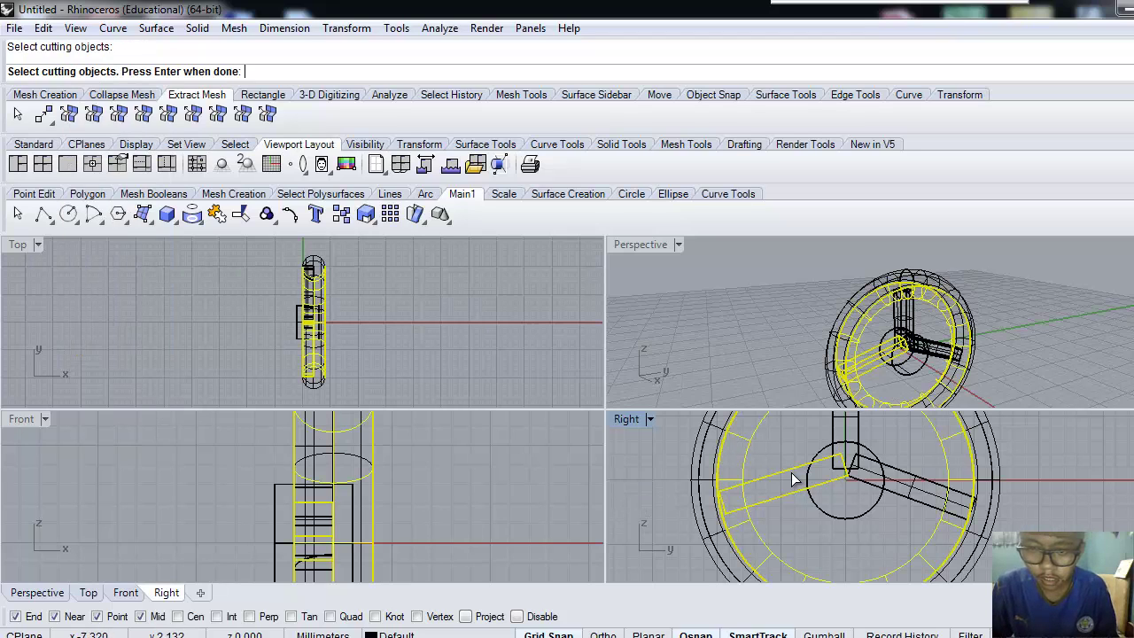
click(833, 523)
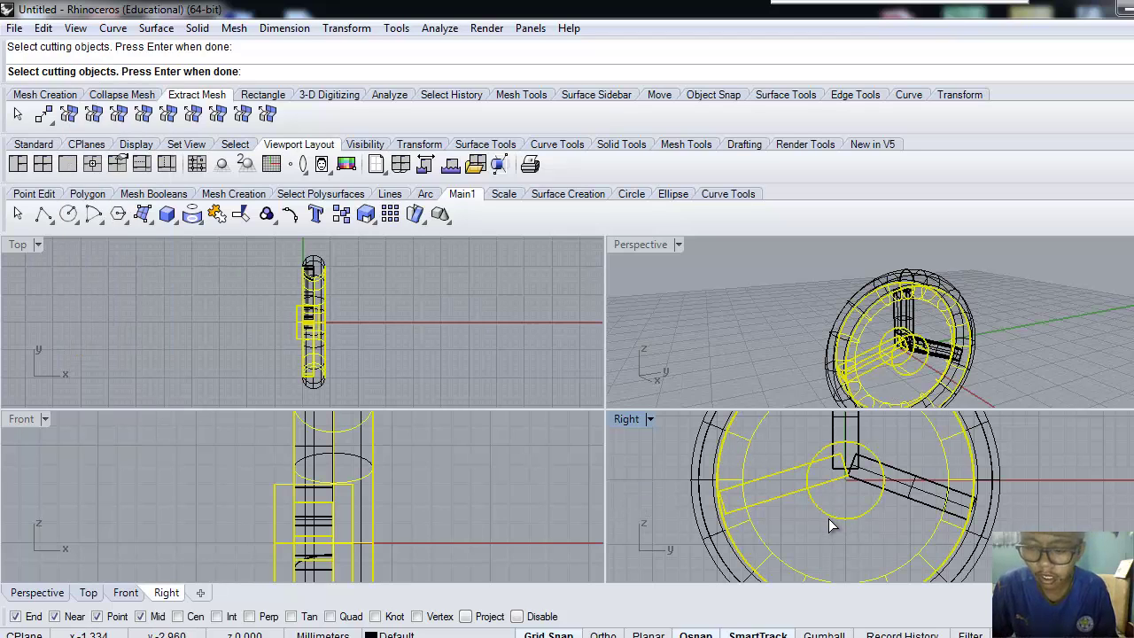
key(Return)
key(Escape)
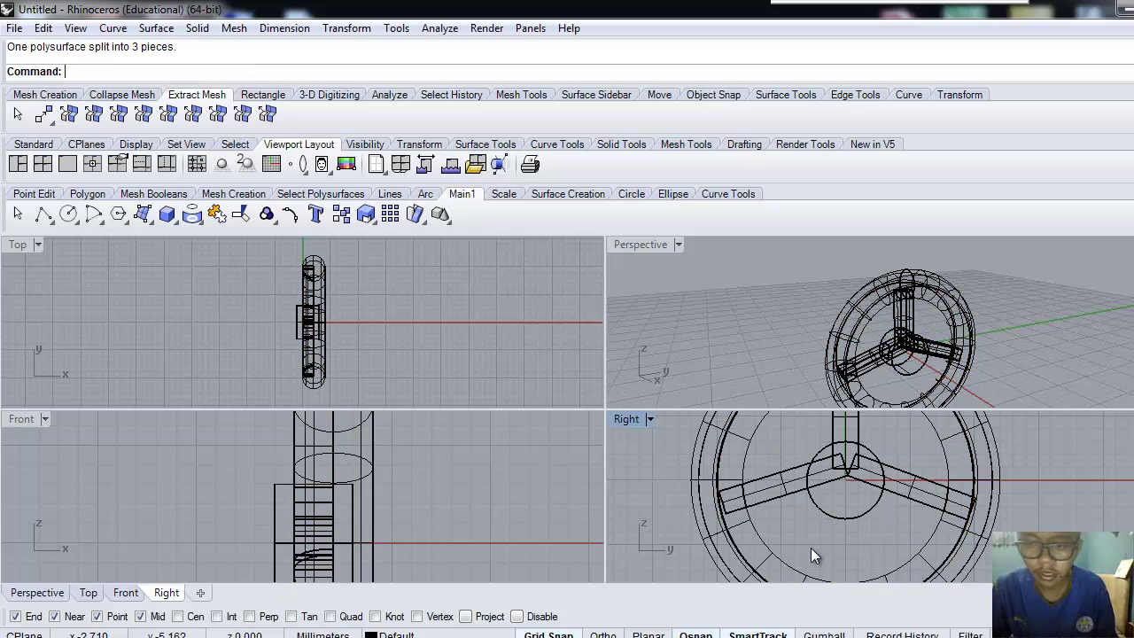
Step: Switch the Perspective viewport to shaded display and inspect the deselected wheel from the front, back and side
scroll(988, 280, down, 3)
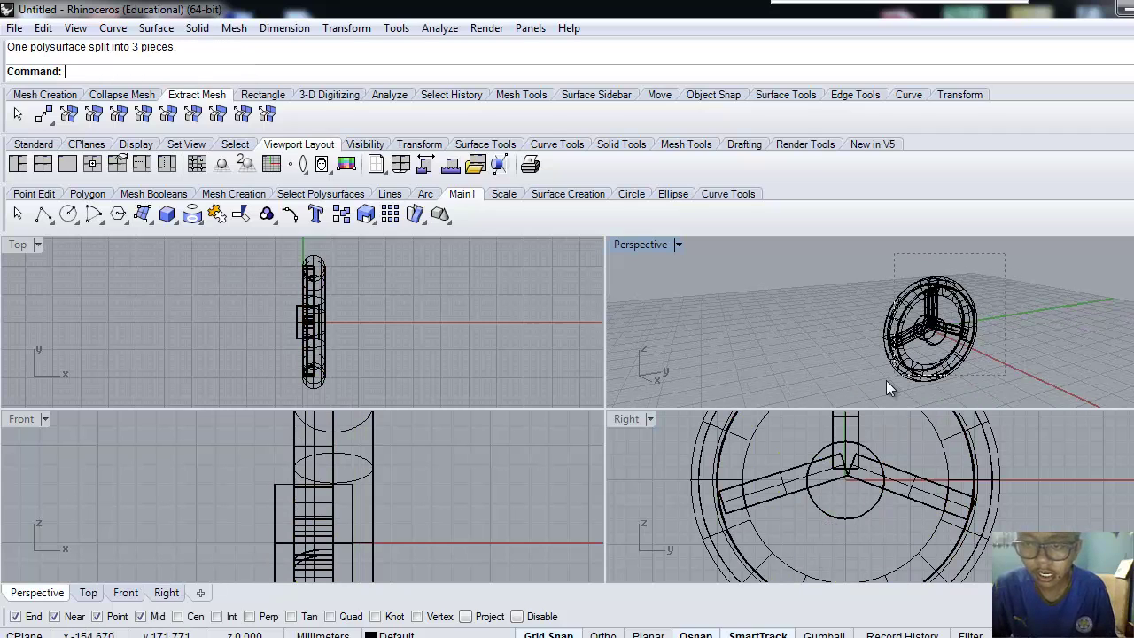
drag(886, 380, 854, 400)
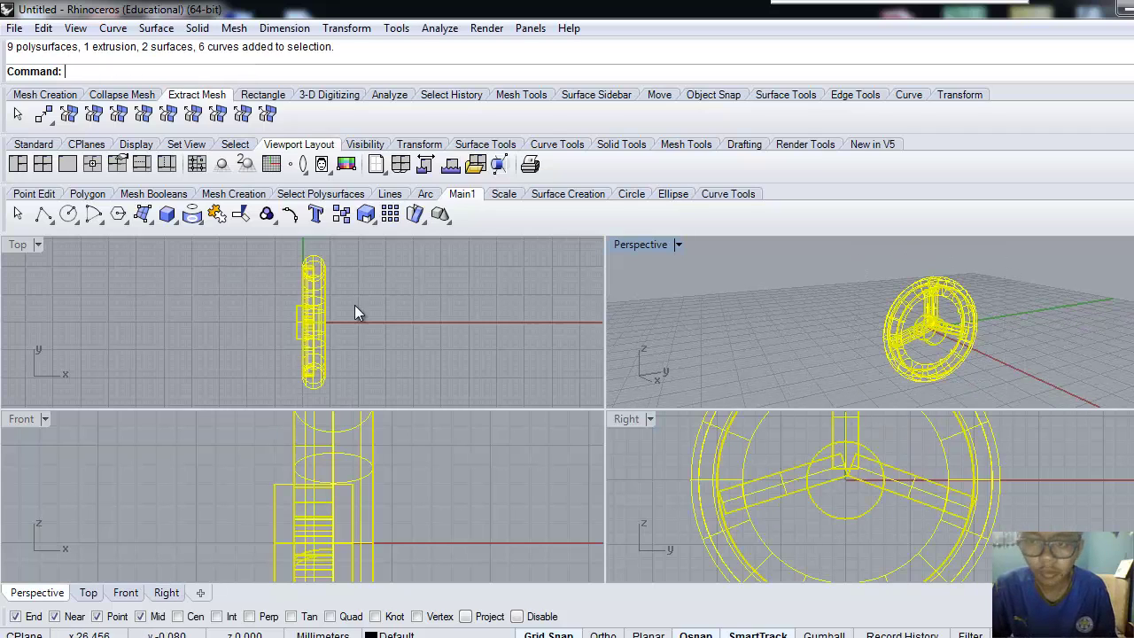
click(142, 146)
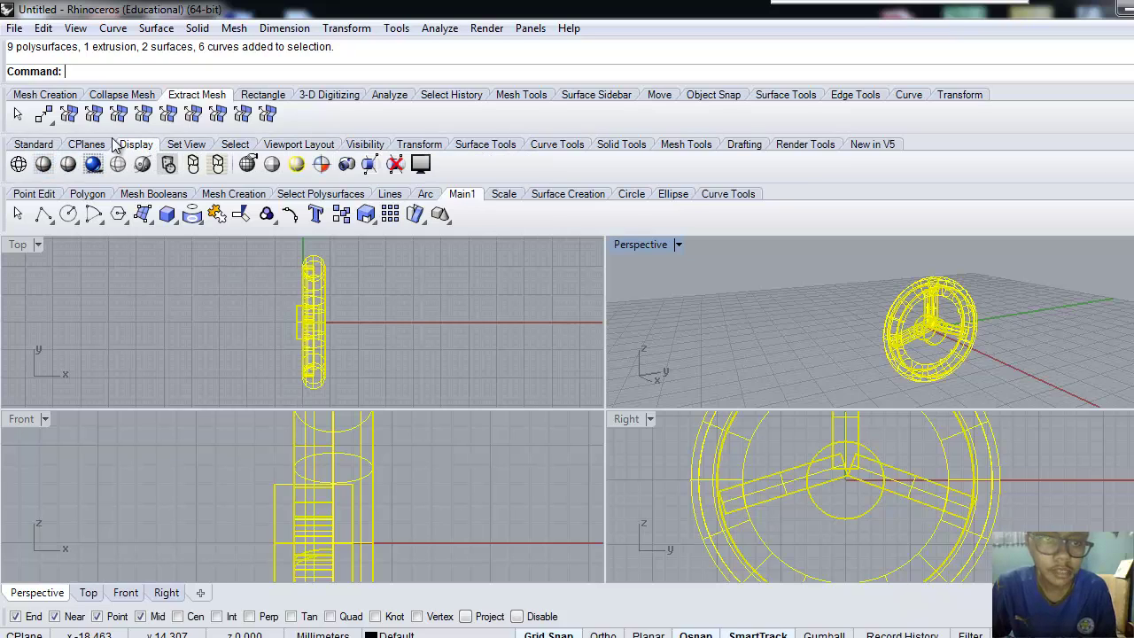
click(62, 167)
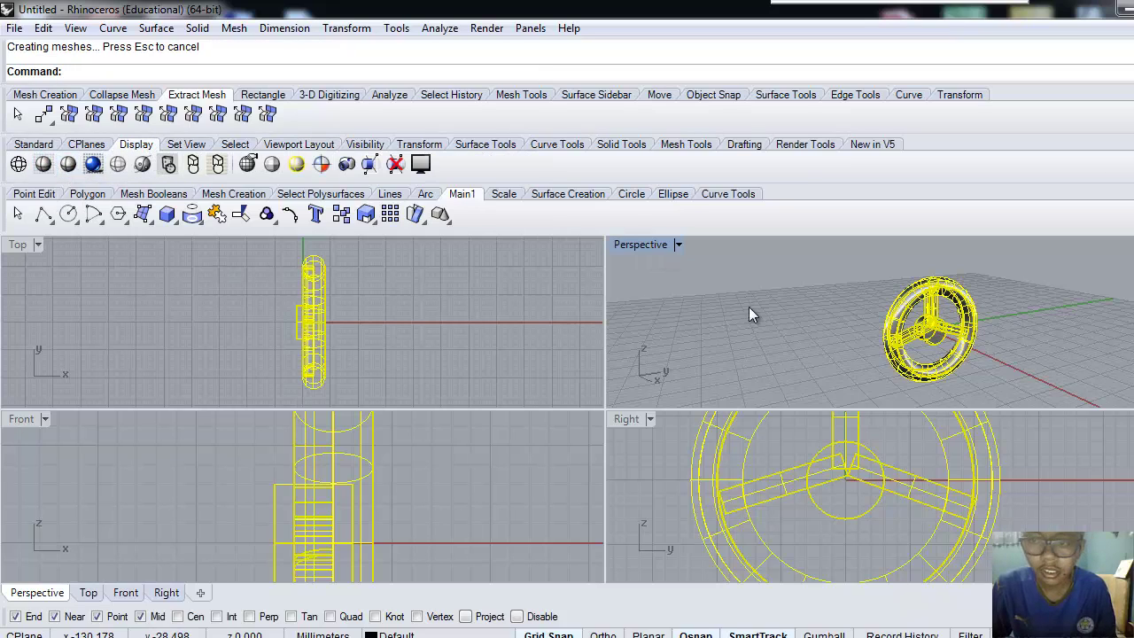
click(787, 330)
mouse_move(803, 321)
right_down()
mouse_move(987, 299)
mouse_move(975, 302)
mouse_move(1058, 303)
mouse_move(878, 323)
mouse_move(815, 354)
mouse_move(827, 387)
mouse_move(1045, 335)
mouse_move(783, 325)
right_up()
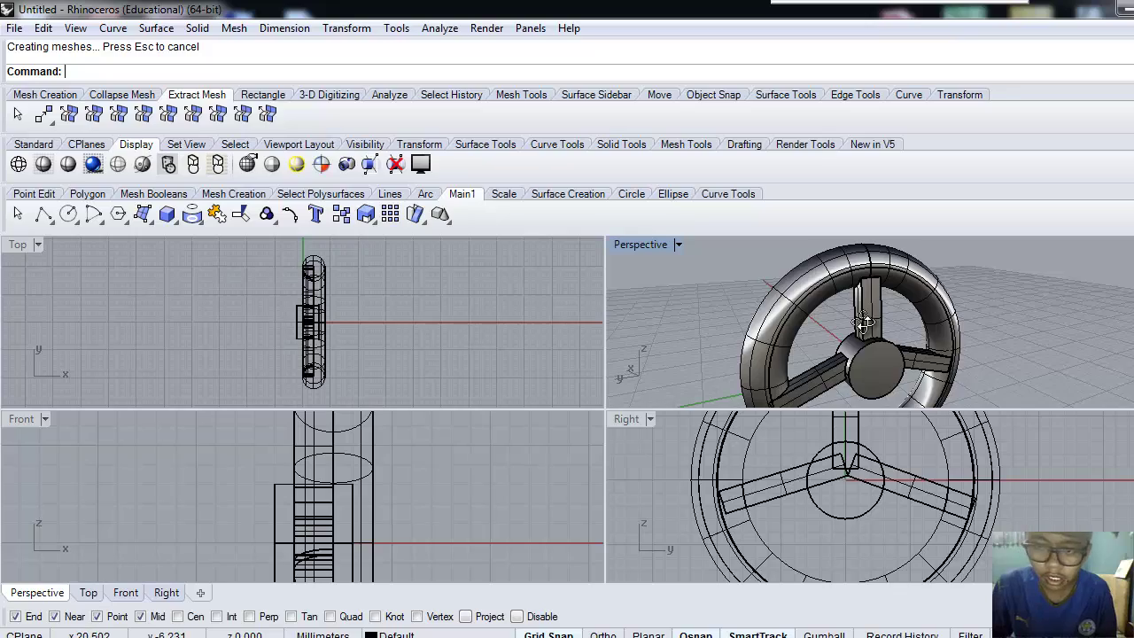
mouse_move(865, 322)
right_down()
mouse_move(983, 257)
mouse_move(864, 390)
mouse_move(716, 319)
mouse_move(910, 344)
mouse_move(780, 359)
mouse_move(965, 354)
mouse_move(661, 364)
mouse_move(722, 326)
mouse_move(871, 378)
mouse_move(1037, 324)
mouse_move(1010, 337)
mouse_move(1112, 323)
mouse_move(1016, 337)
mouse_move(1089, 325)
mouse_move(851, 326)
mouse_move(1020, 327)
right_up()
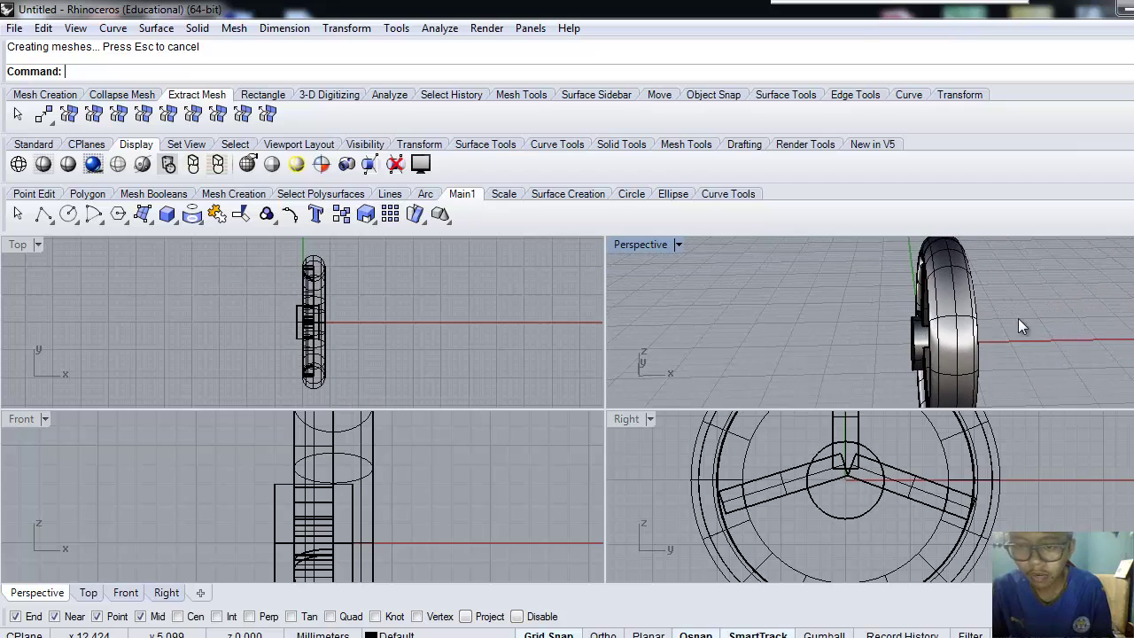
right_drag(947, 298, 1043, 363)
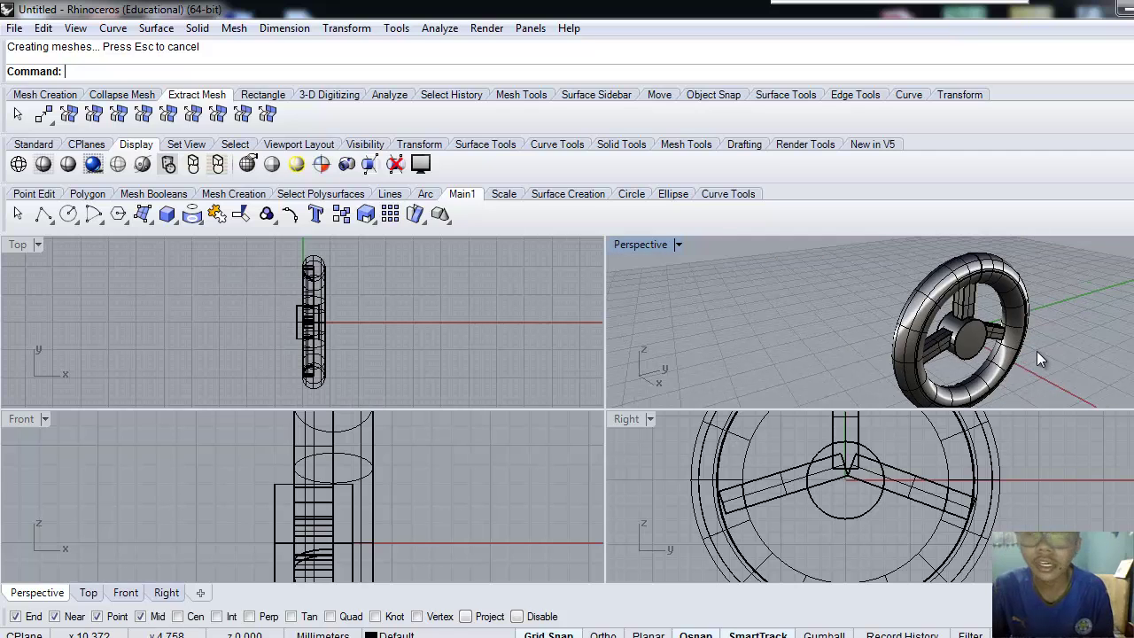
right_drag(1037, 353, 945, 296)
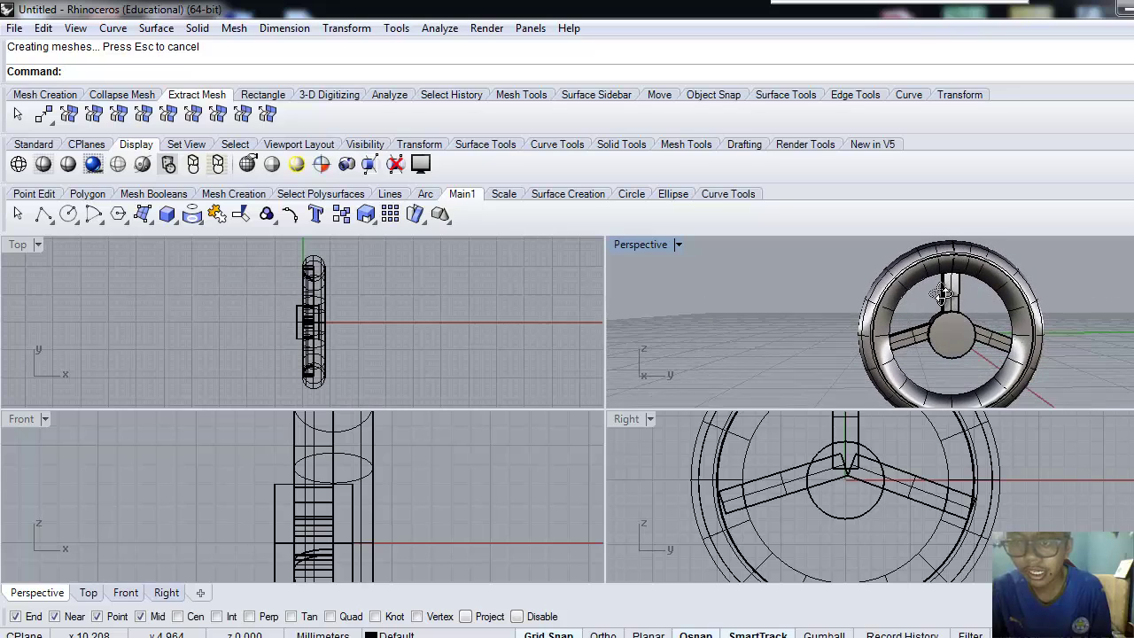
click(653, 591)
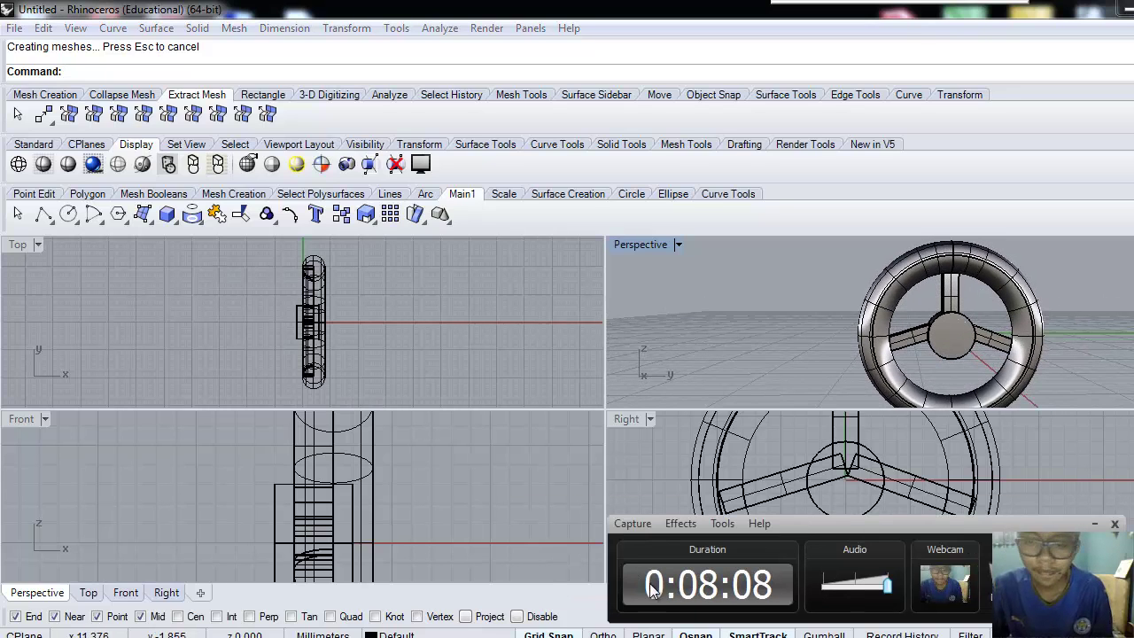